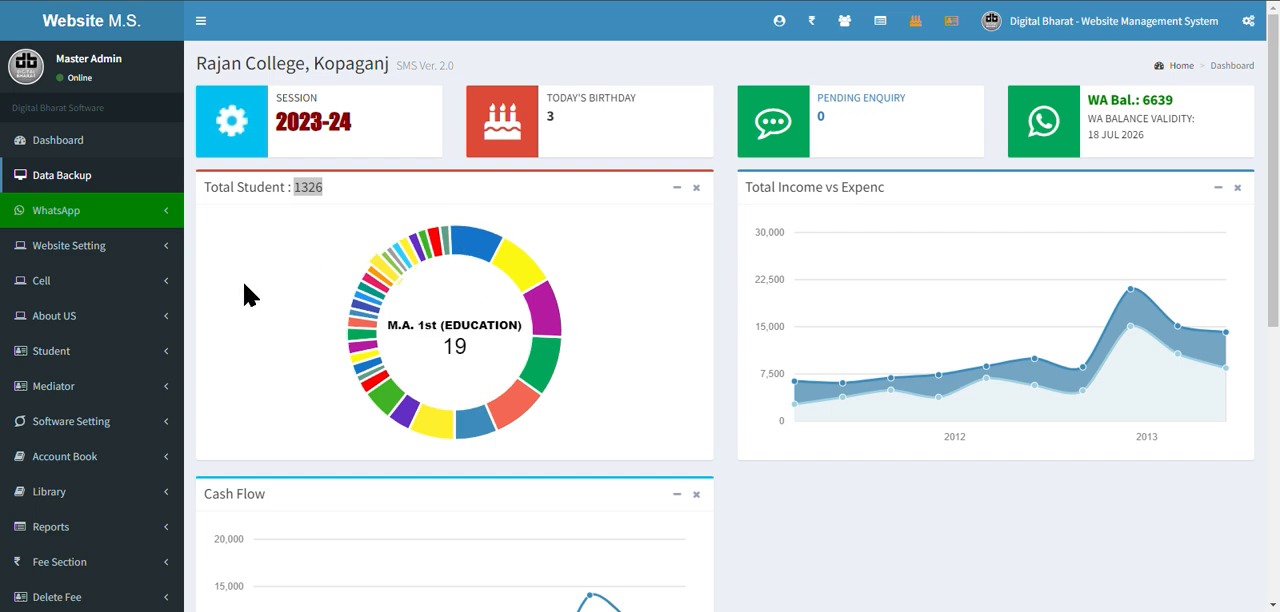
Set 2023-24 as the default session in the software settings.
{"action": "scroll", "coordinate": [246, 293], "scroll_direction": "down", "scroll_amount": 1}
{"action": "left_click", "coordinate": [126, 346]}
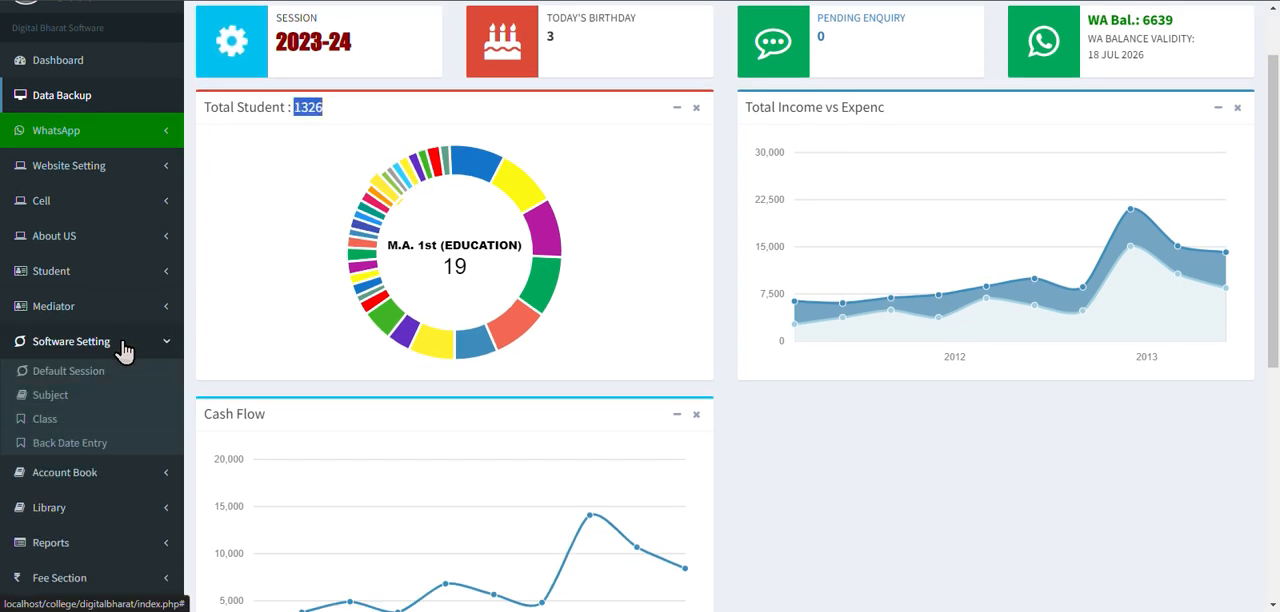
{"action": "left_click", "coordinate": [100, 372]}
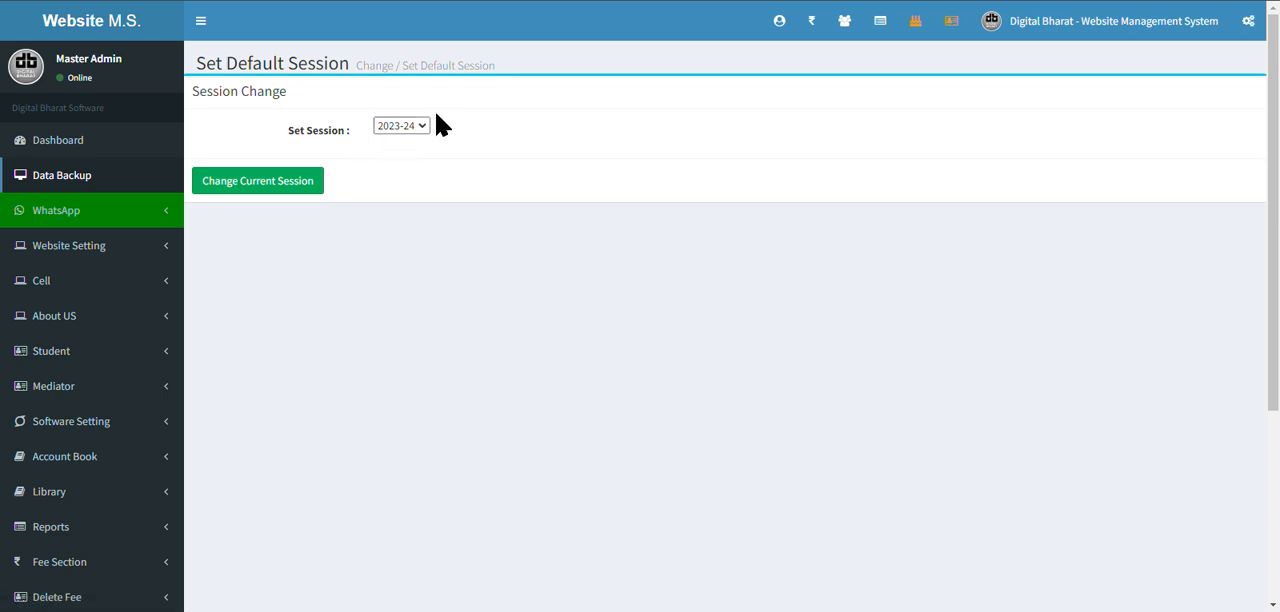
{"action": "left_click", "coordinate": [422, 127]}
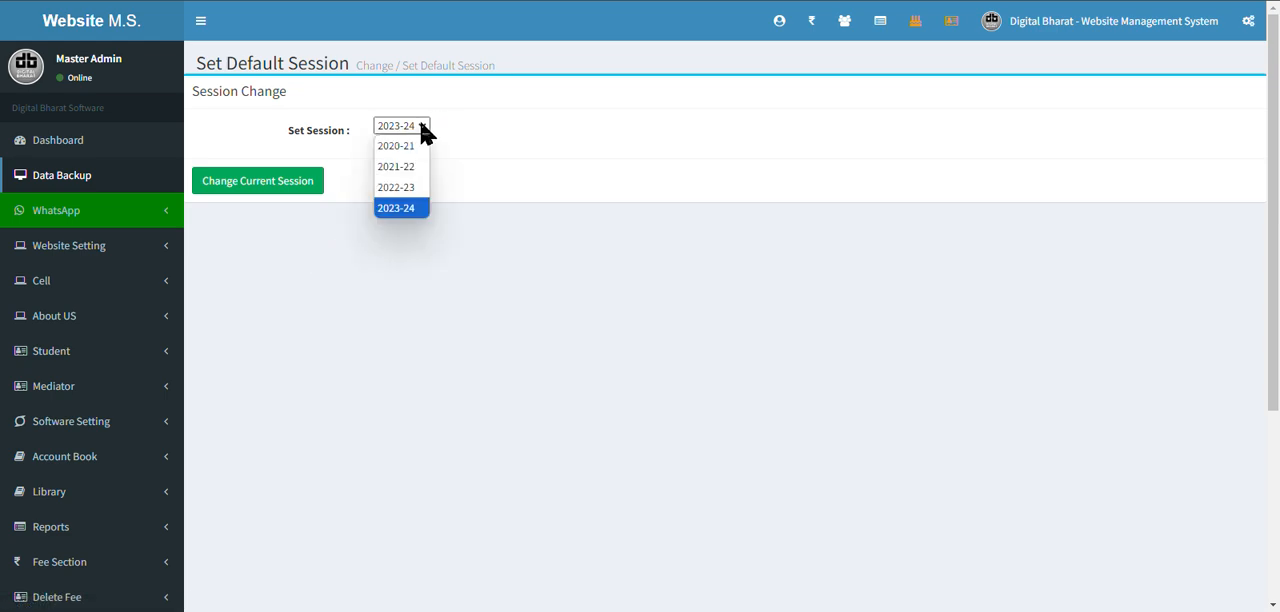
{"action": "left_click", "coordinate": [396, 210]}
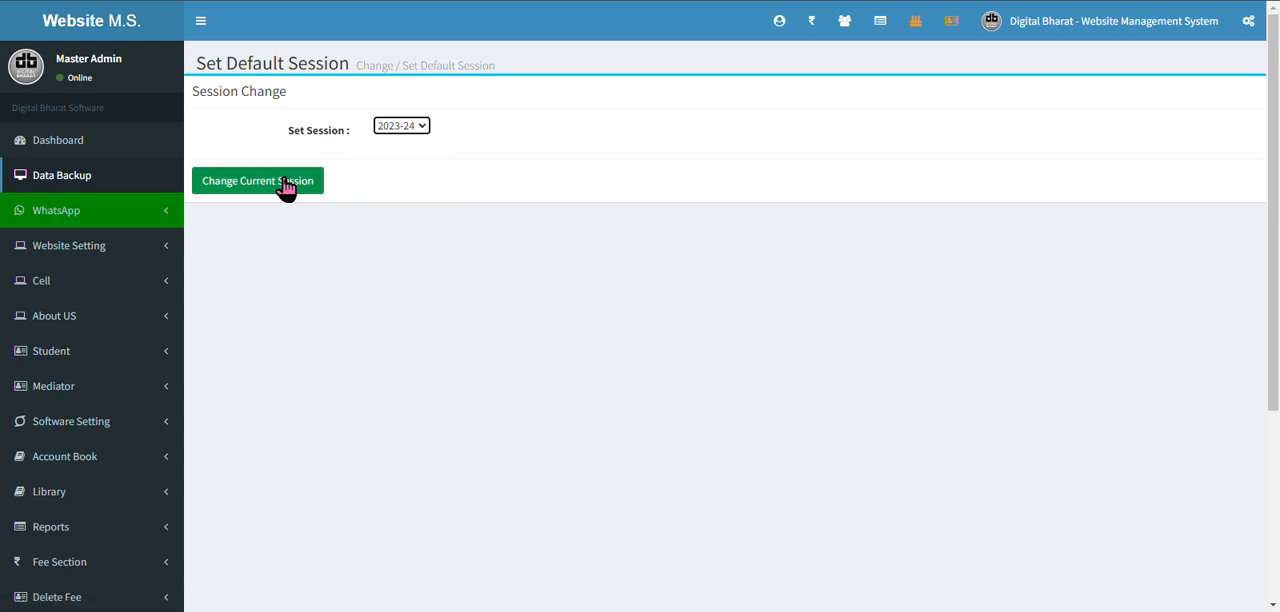
{"action": "left_click", "coordinate": [285, 186]}
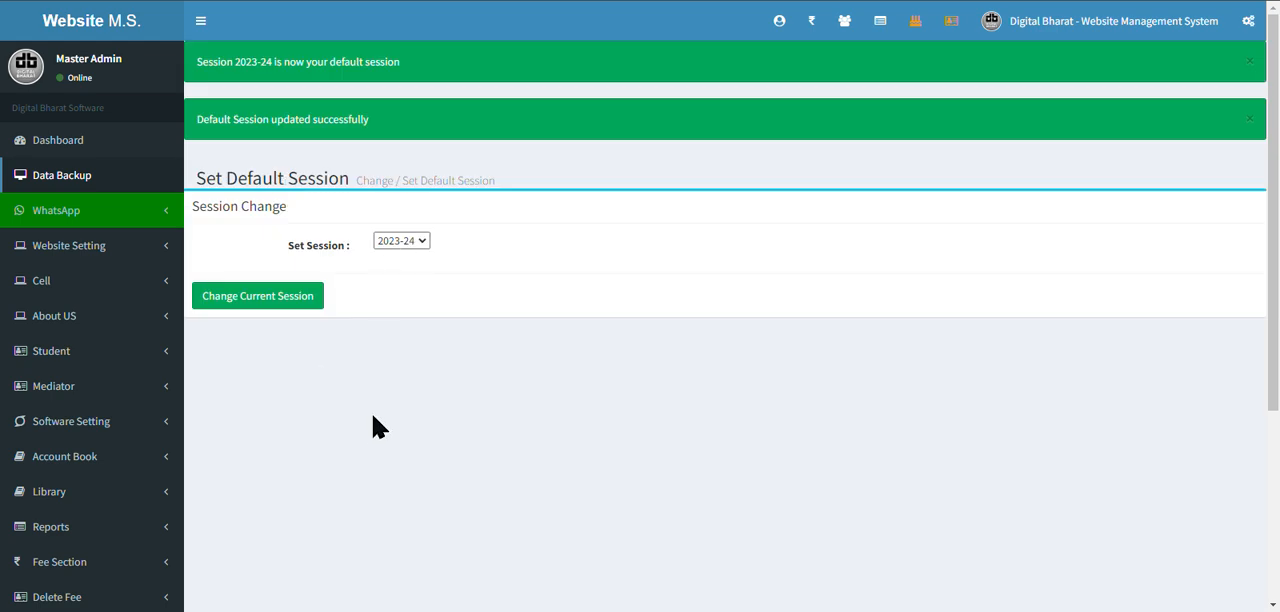
Open the list of all subjects from the software settings.
{"action": "scroll", "coordinate": [366, 423], "scroll_direction": "down", "scroll_amount": 2}
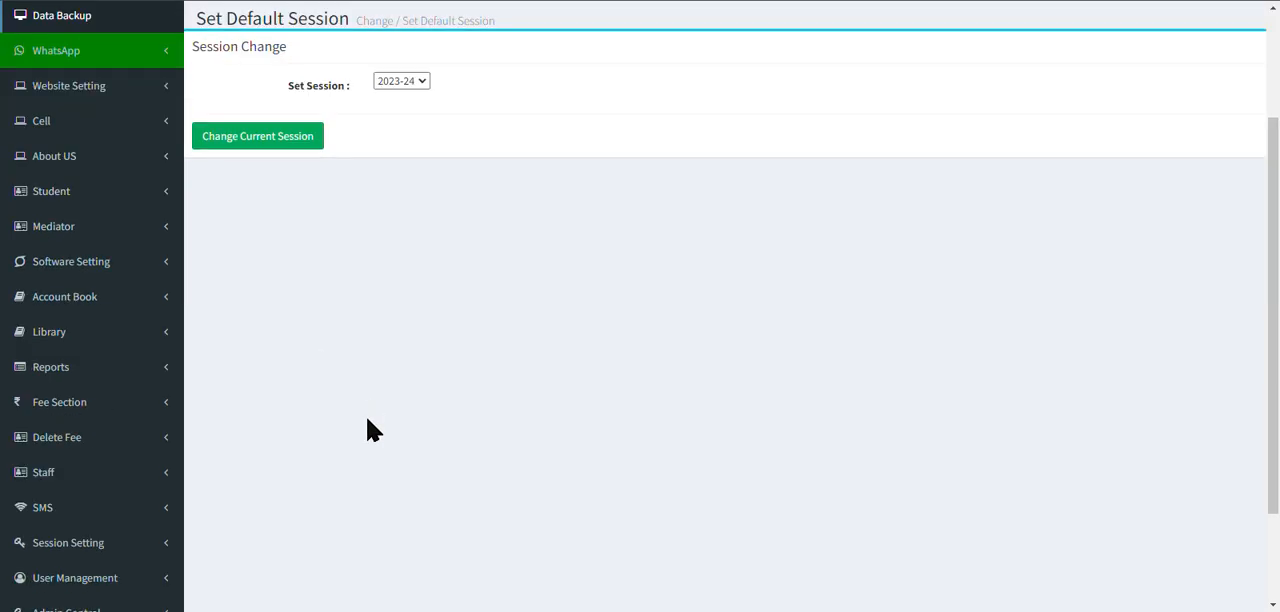
{"action": "left_click", "coordinate": [148, 270]}
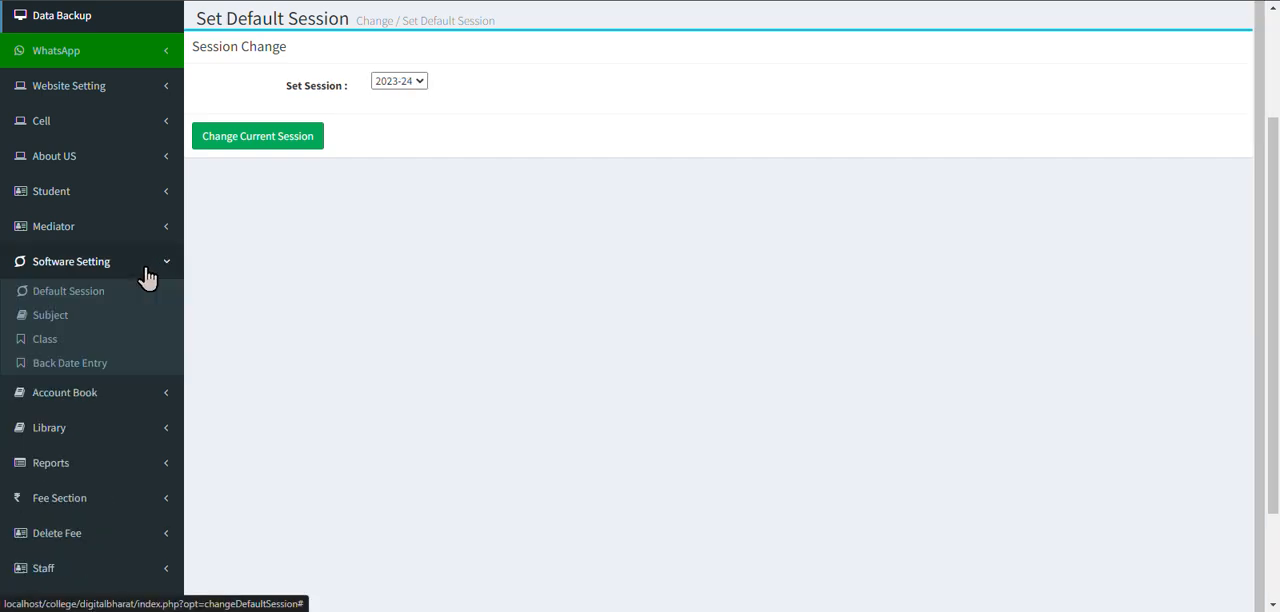
{"action": "left_click", "coordinate": [105, 316]}
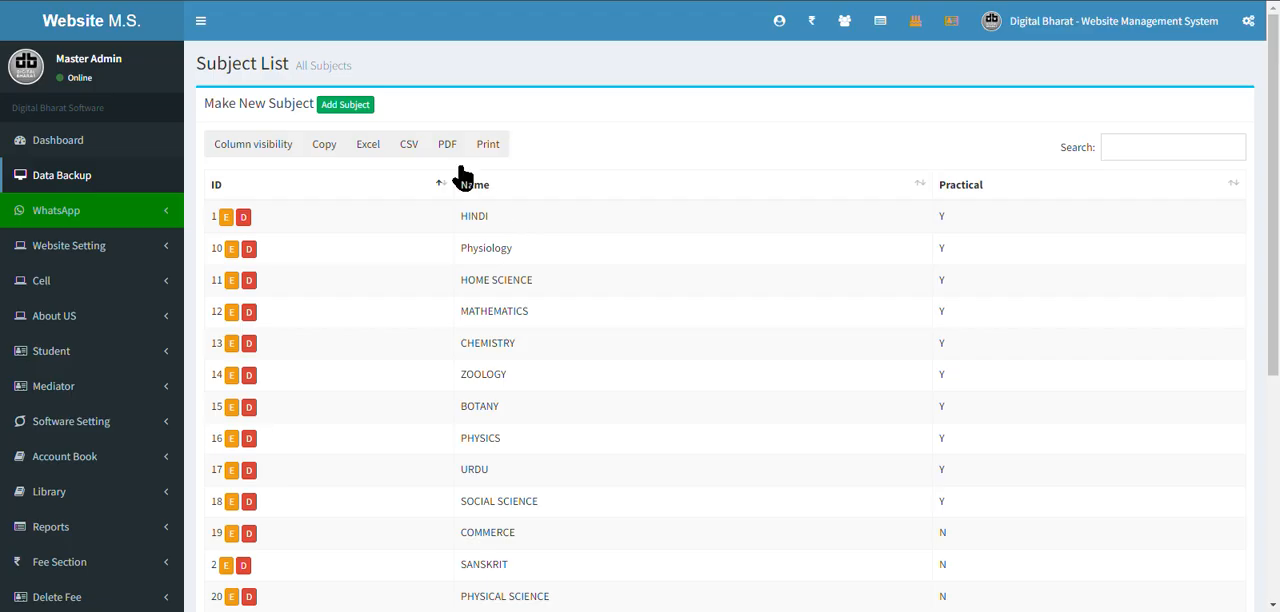
{"action": "left_click", "coordinate": [354, 106]}
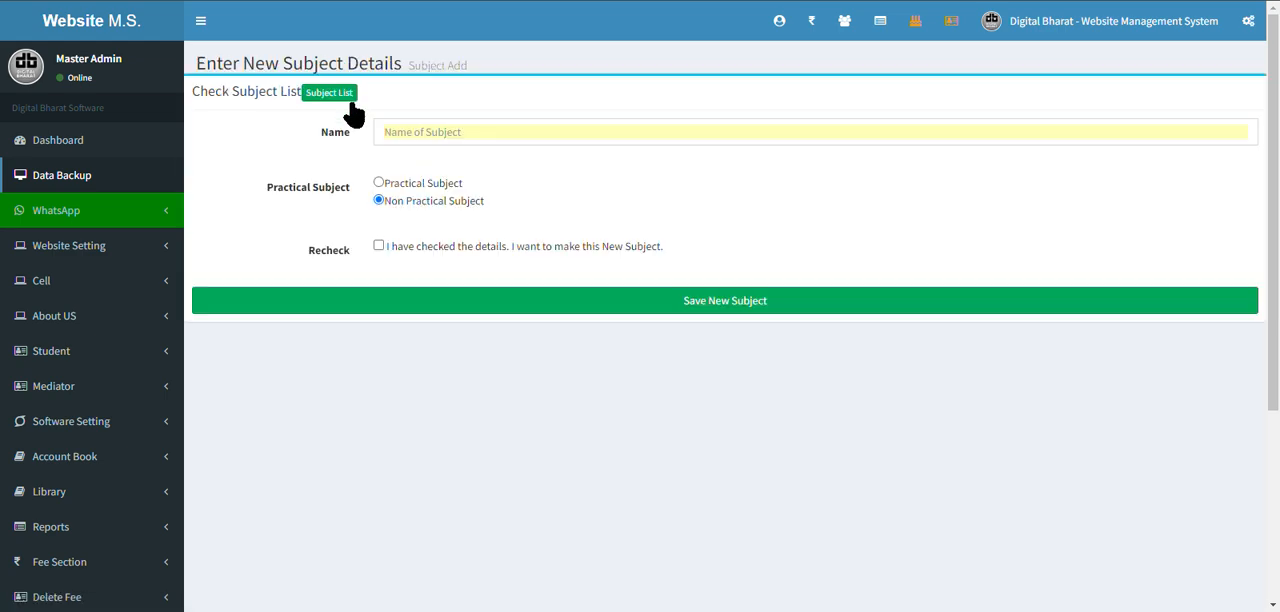
{"action": "left_click", "coordinate": [438, 133]}
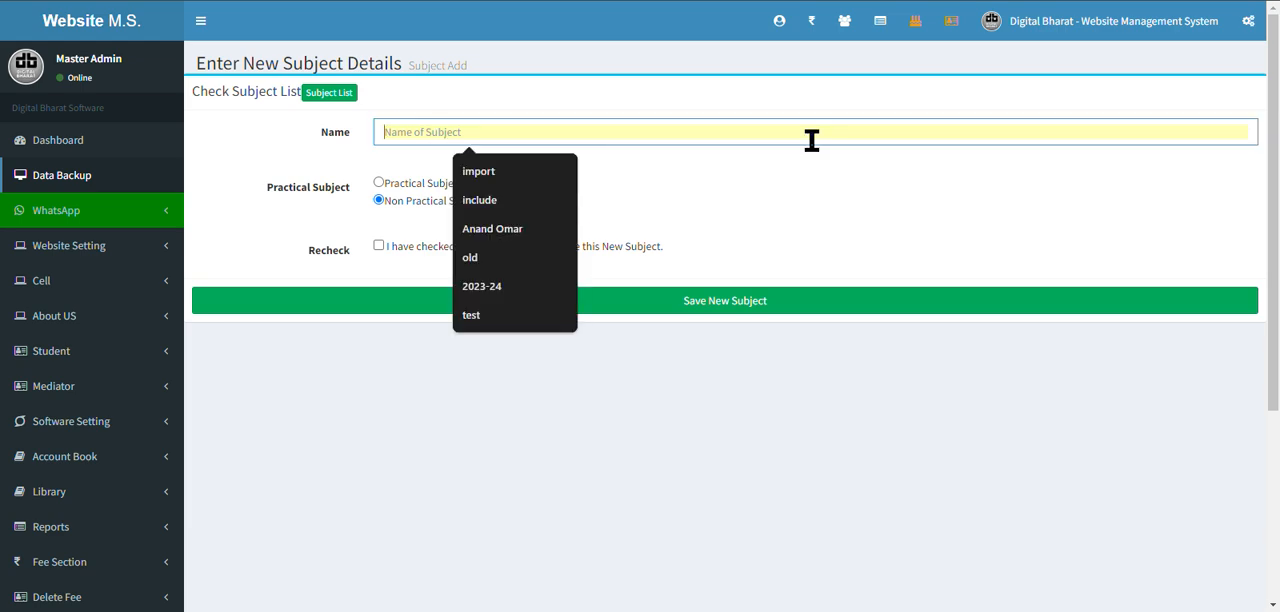
{"action": "type", "text": "Education"}
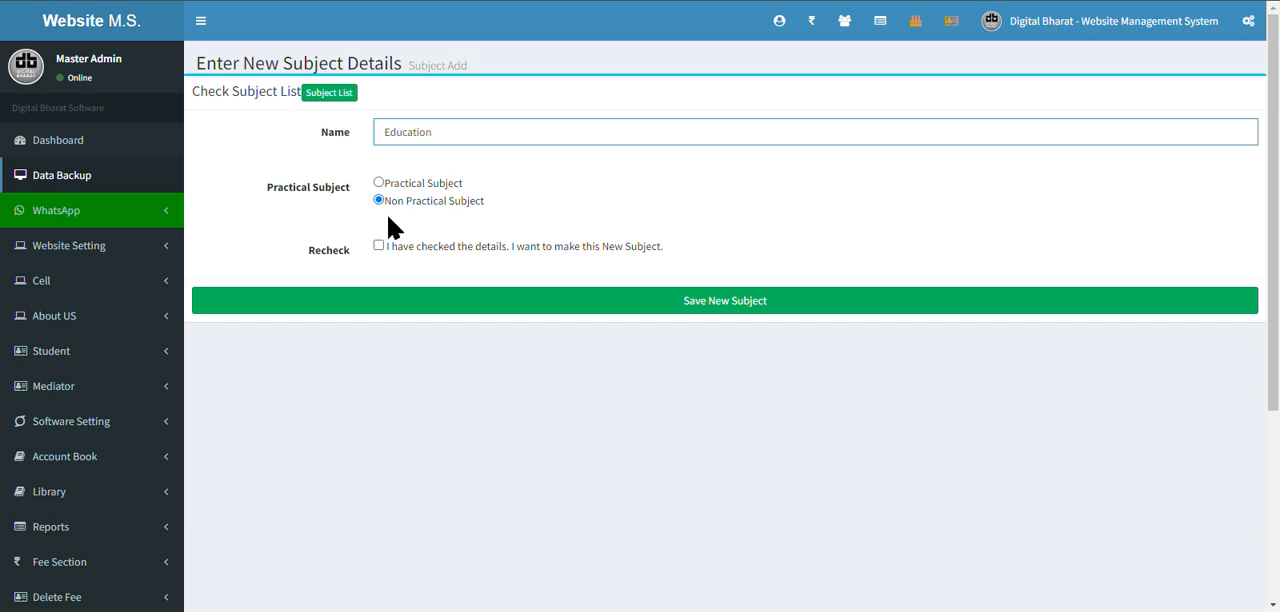
{"action": "left_click", "coordinate": [379, 182]}
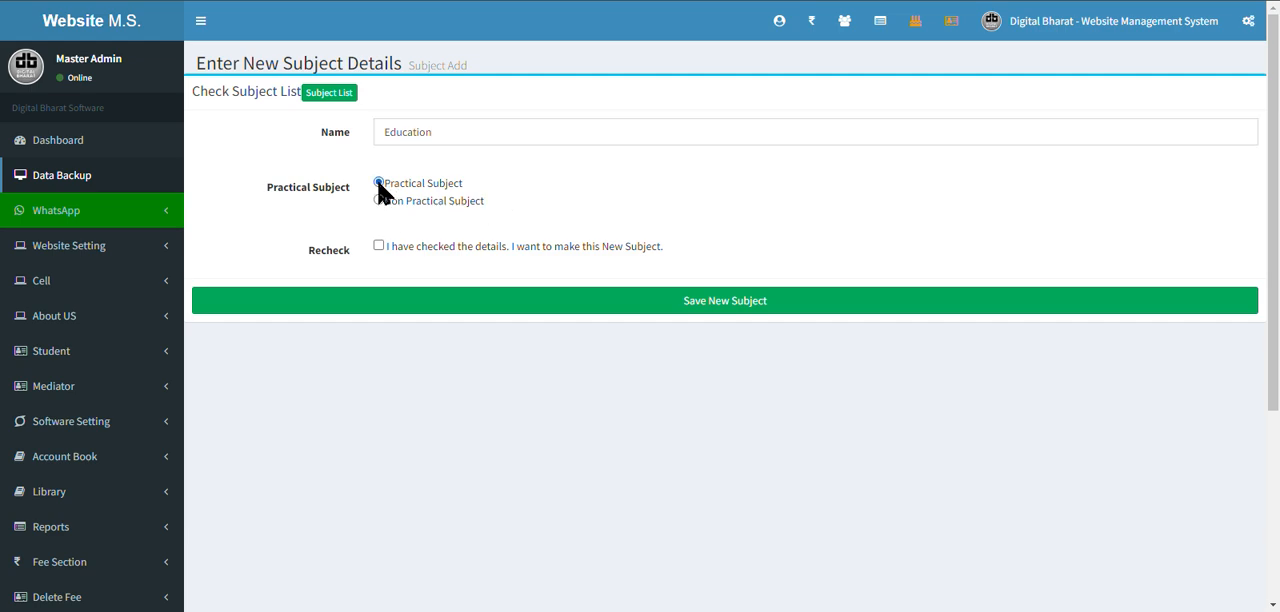
{"action": "left_click", "coordinate": [379, 200]}
{"action": "left_click", "coordinate": [379, 246]}
{"action": "left_click", "coordinate": [329, 93]}
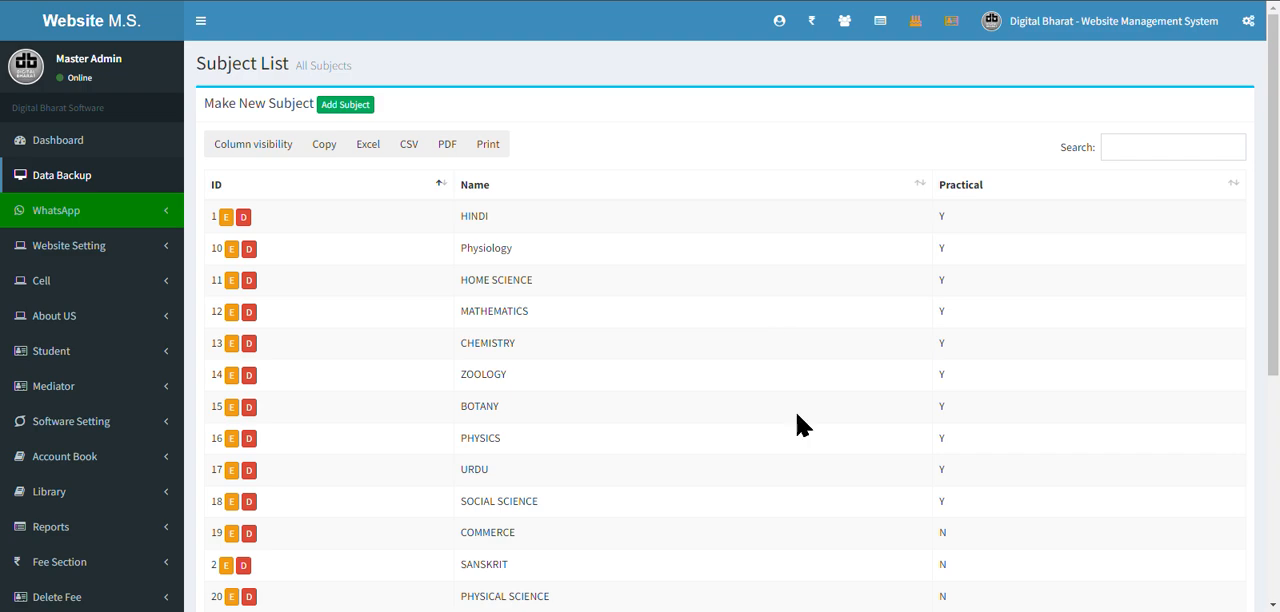
Look through the subject list and search it for "all".
{"action": "scroll", "coordinate": [651, 385], "scroll_direction": "down", "scroll_amount": 1}
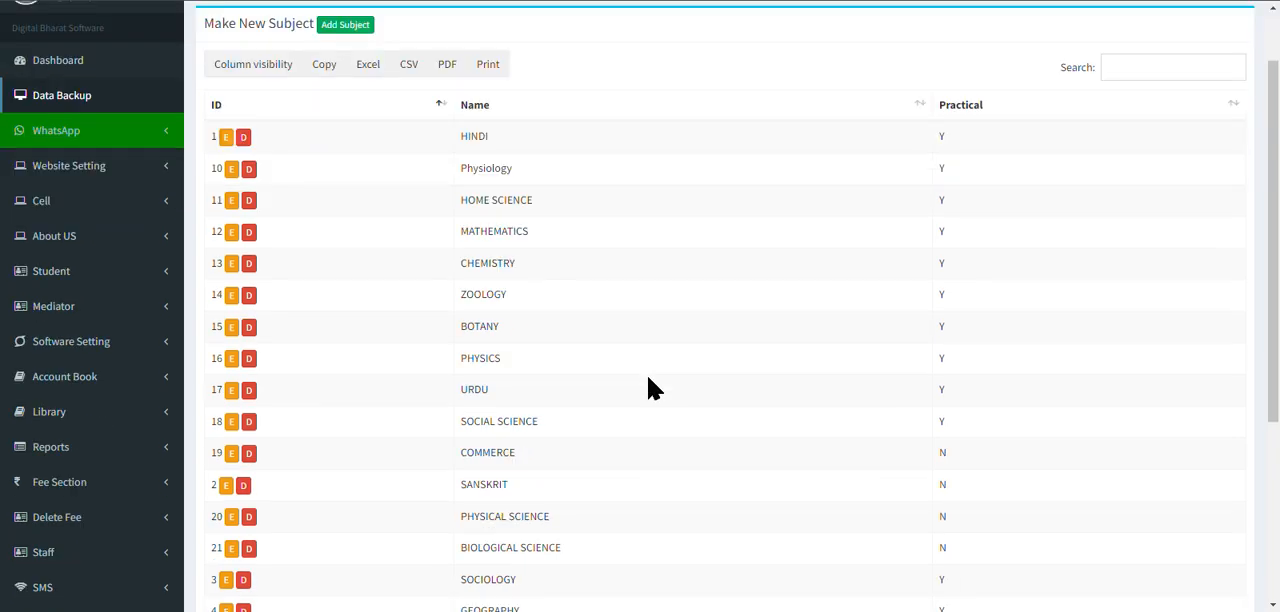
{"action": "scroll", "coordinate": [651, 389], "scroll_direction": "down", "scroll_amount": 2}
{"action": "scroll", "coordinate": [923, 229], "scroll_direction": "up", "scroll_amount": 2}
{"action": "left_click", "coordinate": [1123, 65]}
{"action": "type", "text": "all"}
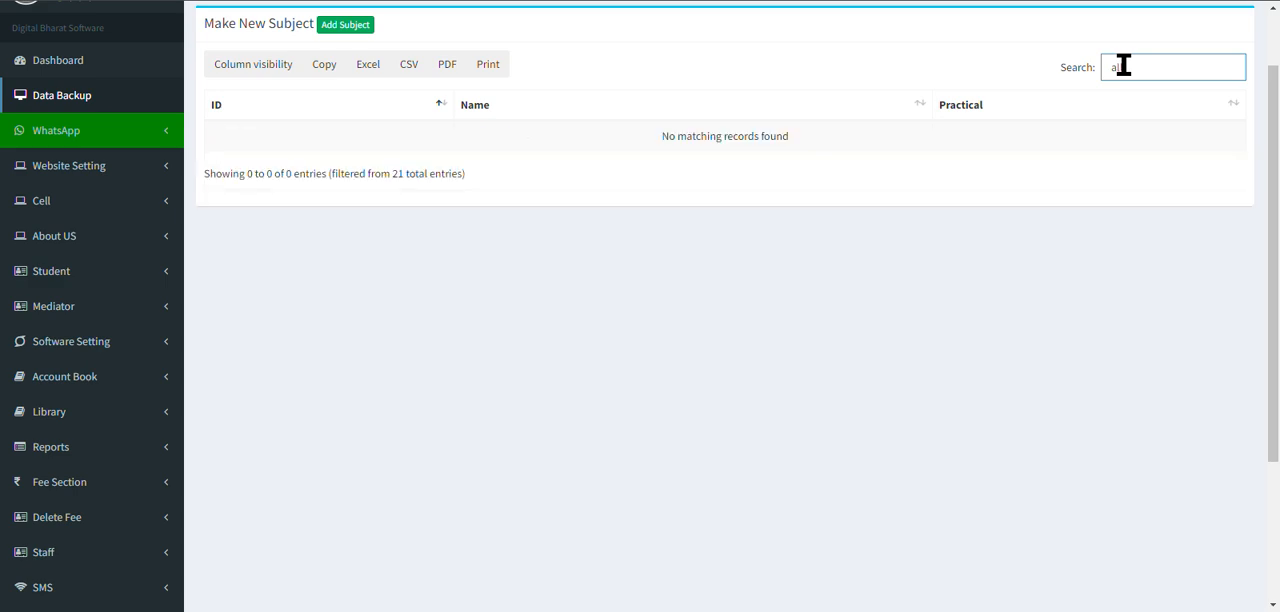
Save a new non-practical subject named "All Subject" with the recheck confirmed, and search the subject list for "all".
{"action": "left_click", "coordinate": [362, 29]}
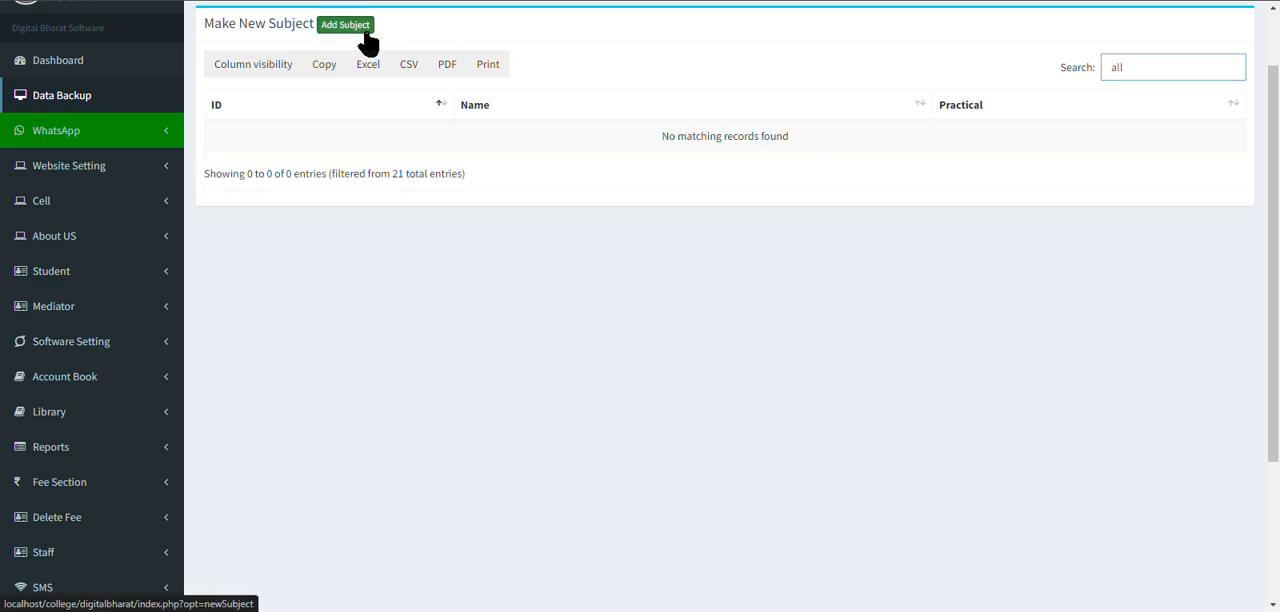
{"action": "left_click", "coordinate": [471, 132]}
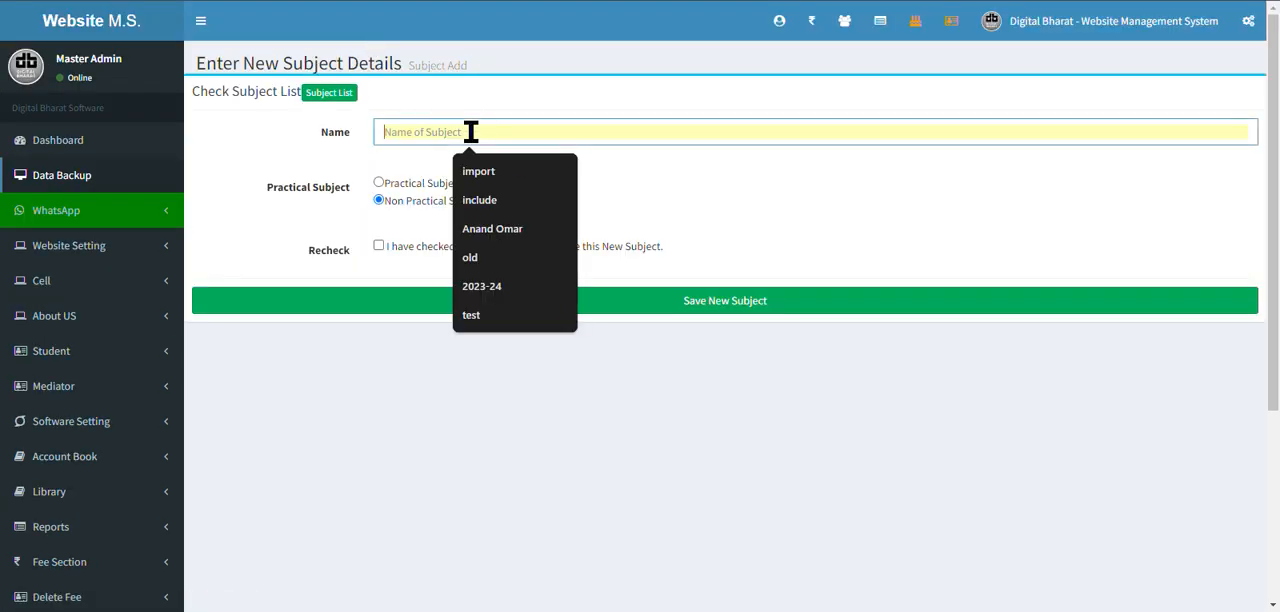
{"action": "type", "text": "All Subject"}
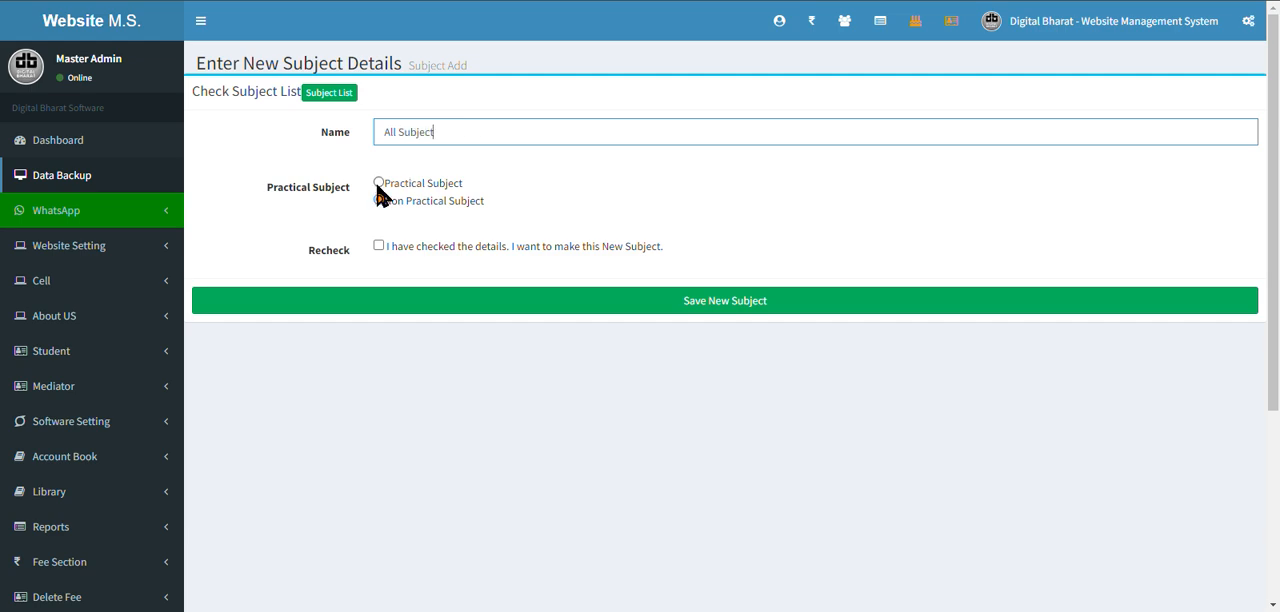
{"action": "left_click", "coordinate": [379, 245]}
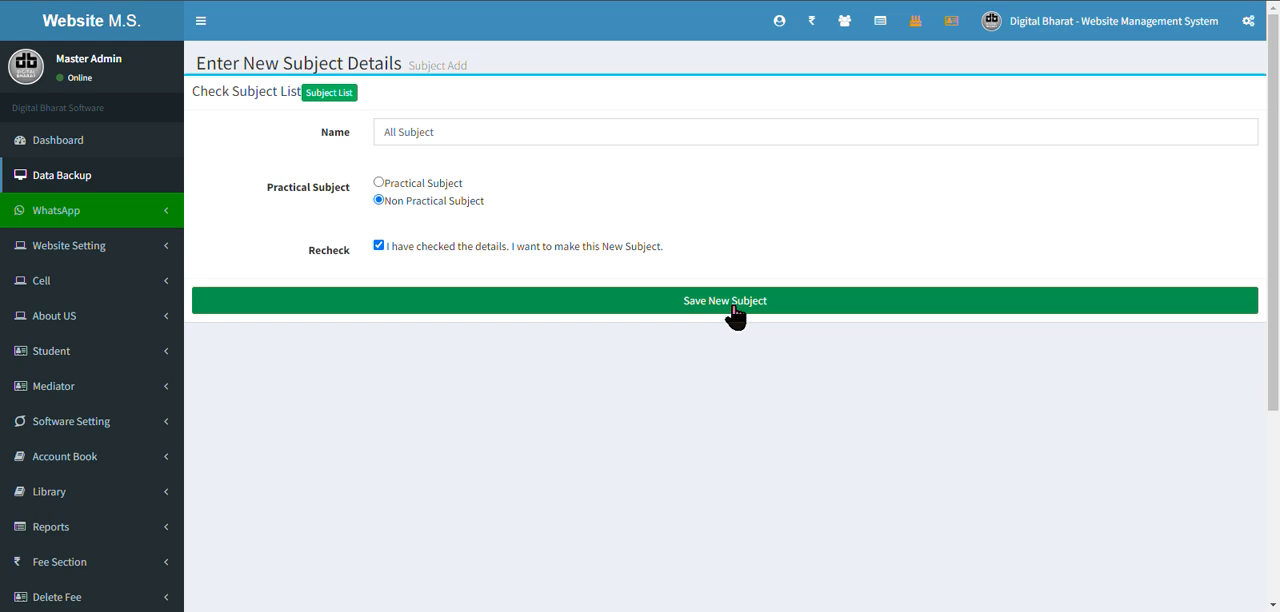
{"action": "left_click", "coordinate": [730, 303]}
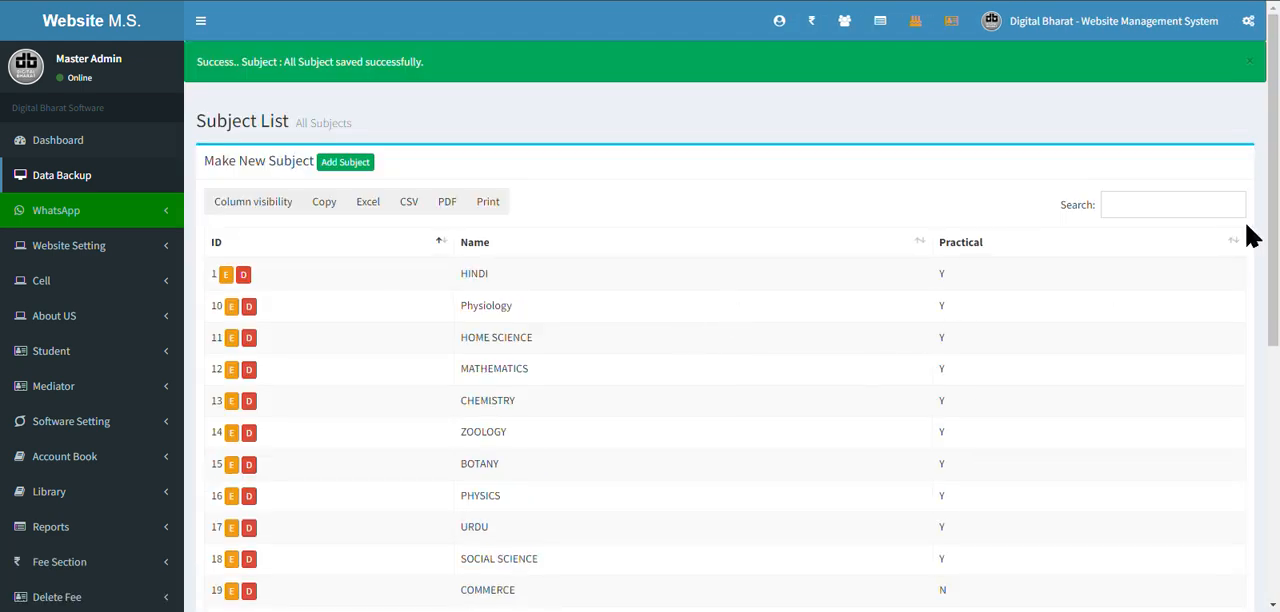
{"action": "left_click", "coordinate": [1207, 207]}
{"action": "type", "text": "all"}
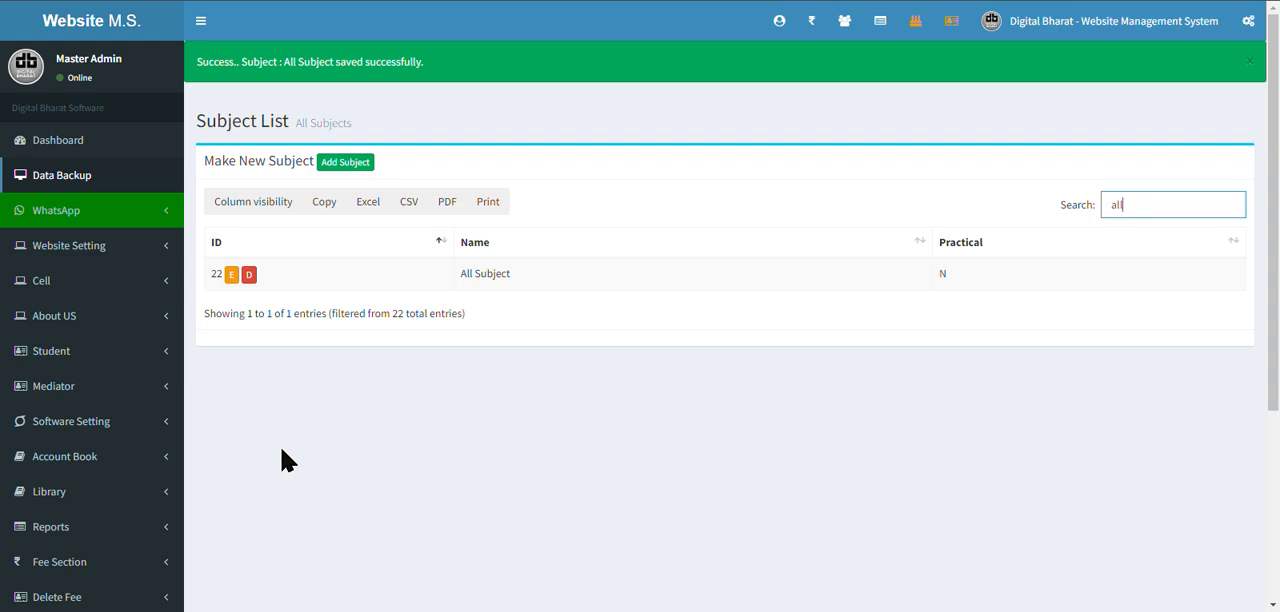
Open the class list from the software settings and look through the existing classes and their subjects.
{"action": "scroll", "coordinate": [283, 459], "scroll_direction": "down", "scroll_amount": 2}
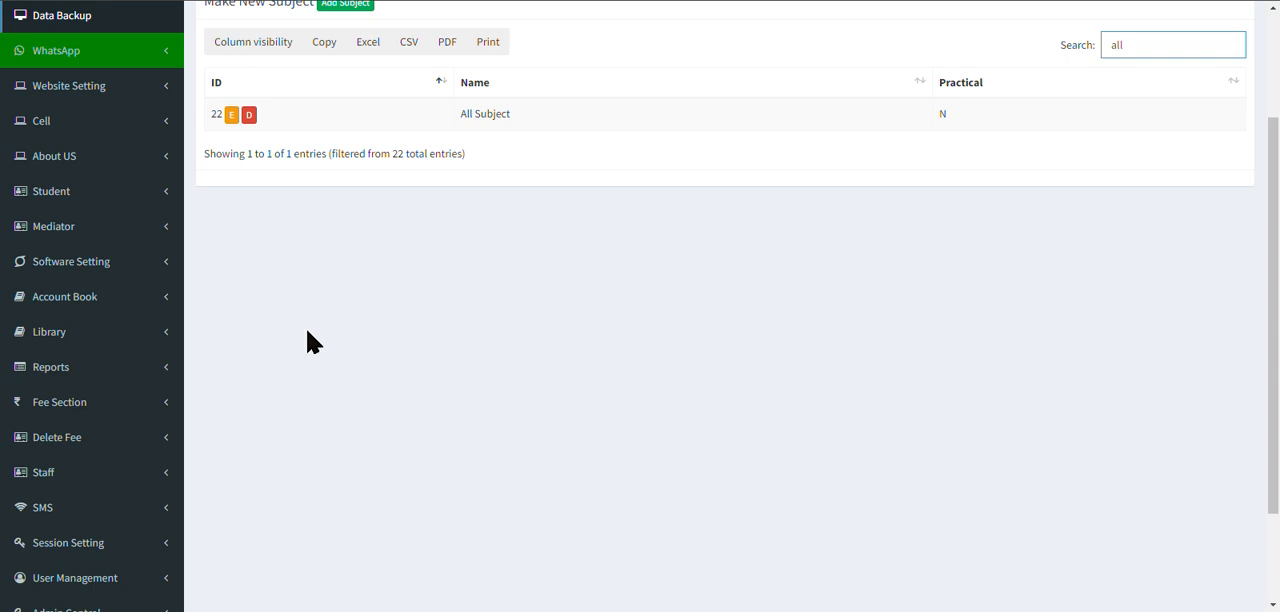
{"action": "scroll", "coordinate": [300, 340], "scroll_direction": "down", "scroll_amount": 1}
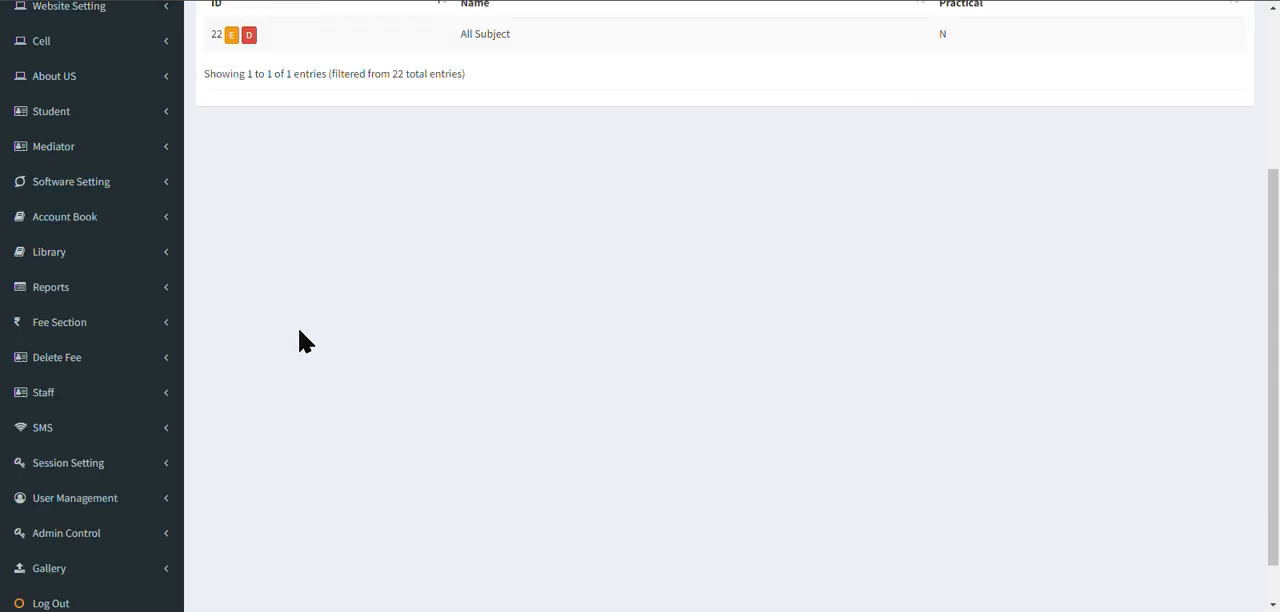
{"action": "left_click", "coordinate": [108, 186]}
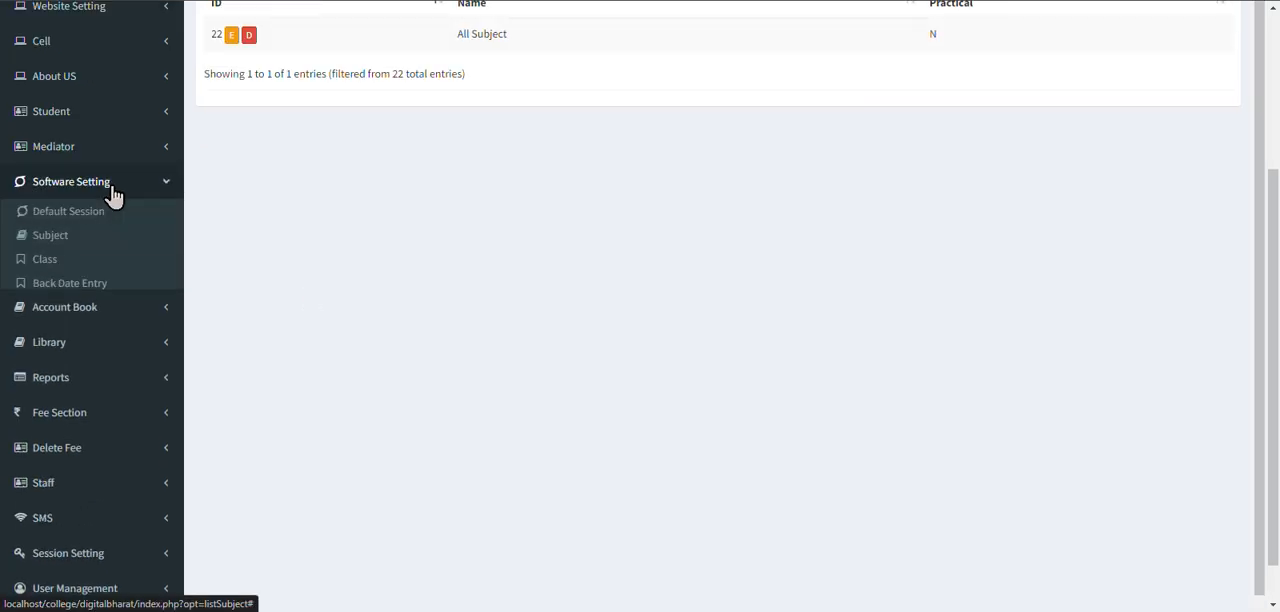
{"action": "left_click", "coordinate": [85, 262]}
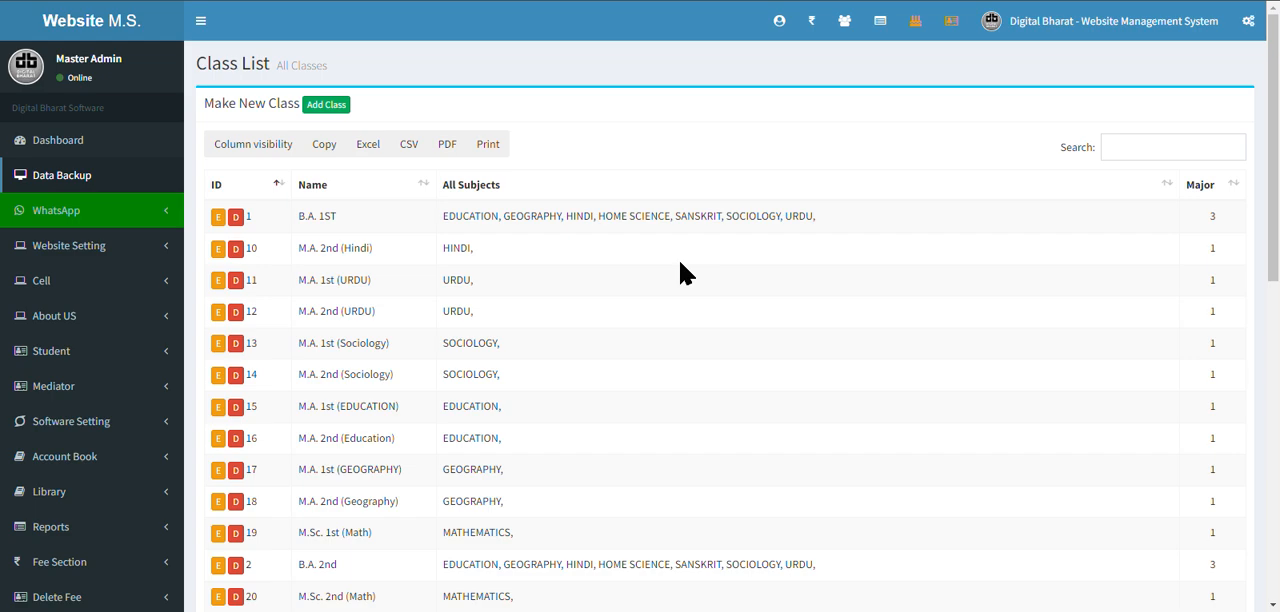
{"action": "scroll", "coordinate": [672, 320], "scroll_direction": "down", "scroll_amount": 5}
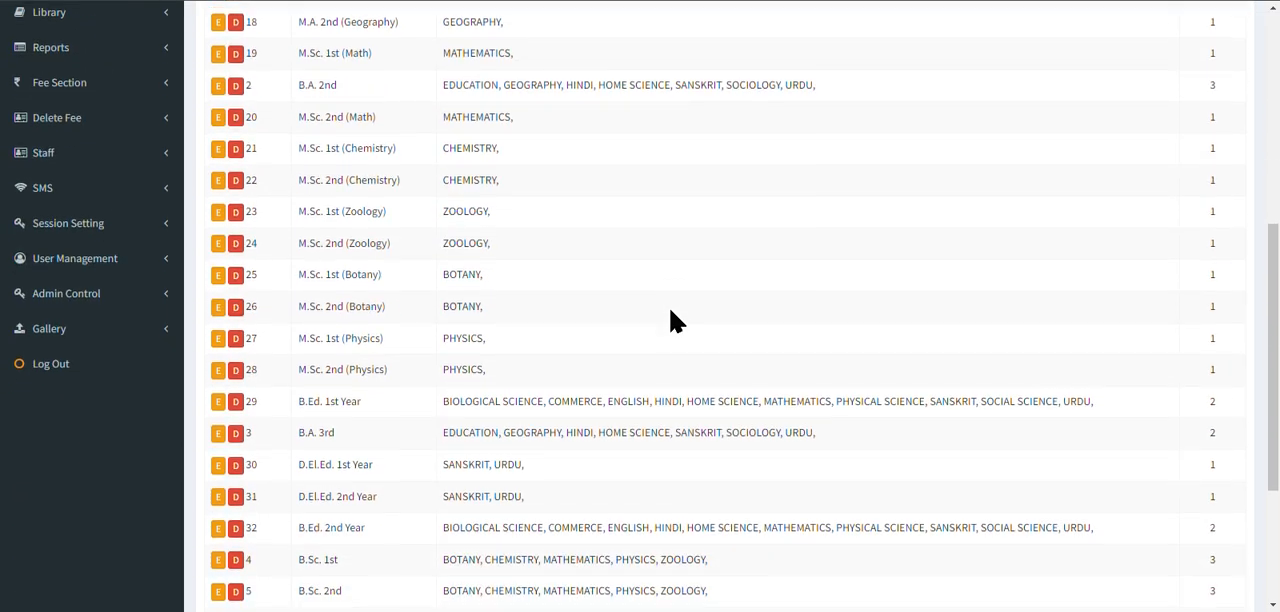
{"action": "scroll", "coordinate": [672, 320], "scroll_direction": "up", "scroll_amount": 2}
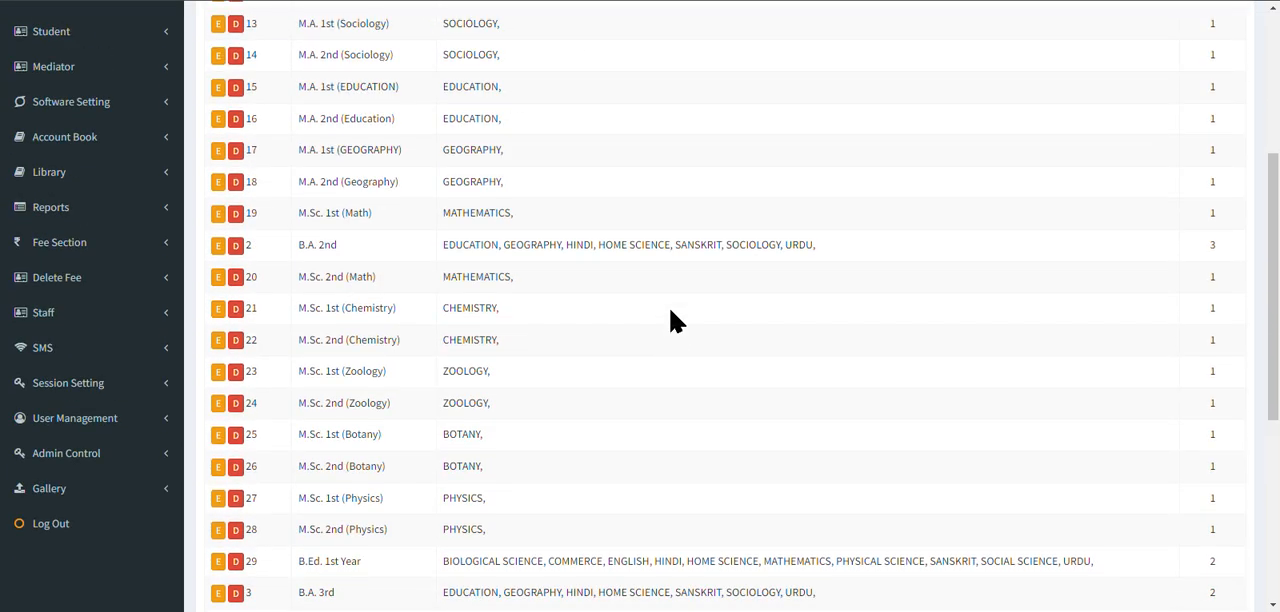
{"action": "scroll", "coordinate": [672, 320], "scroll_direction": "up", "scroll_amount": 4}
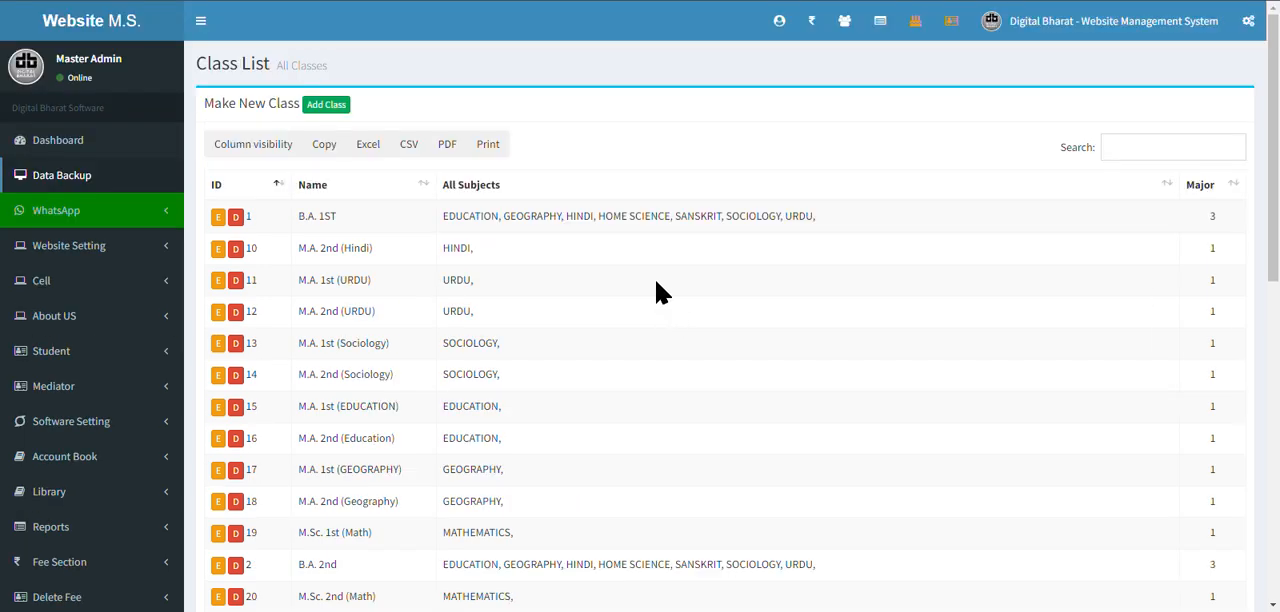
Start a new class record and enter "B.A. 1st" as the class name.
{"action": "left_click", "coordinate": [327, 109]}
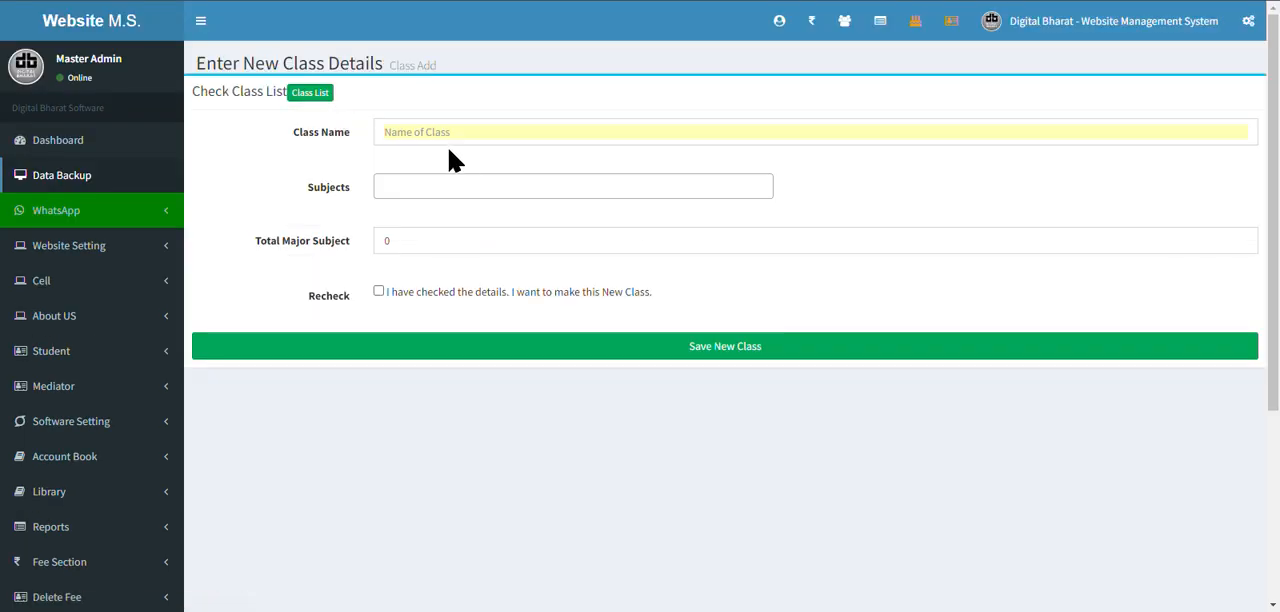
{"action": "left_click", "coordinate": [455, 140]}
{"action": "type", "text": "B.A"}
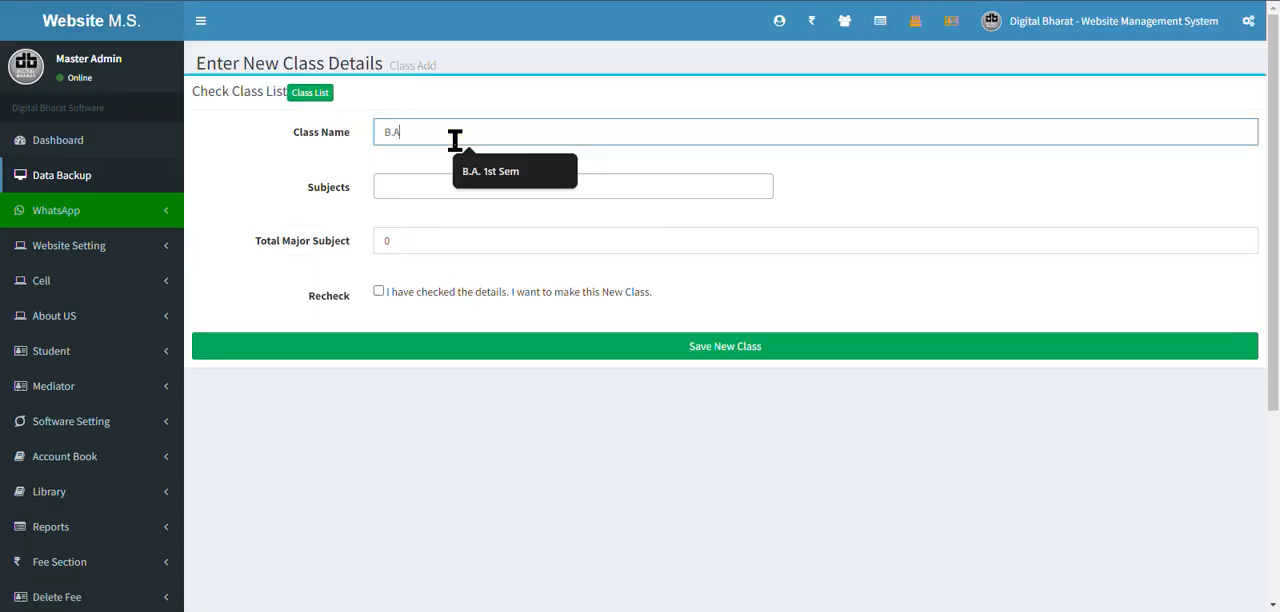
{"action": "type", "text": ". 1st"}
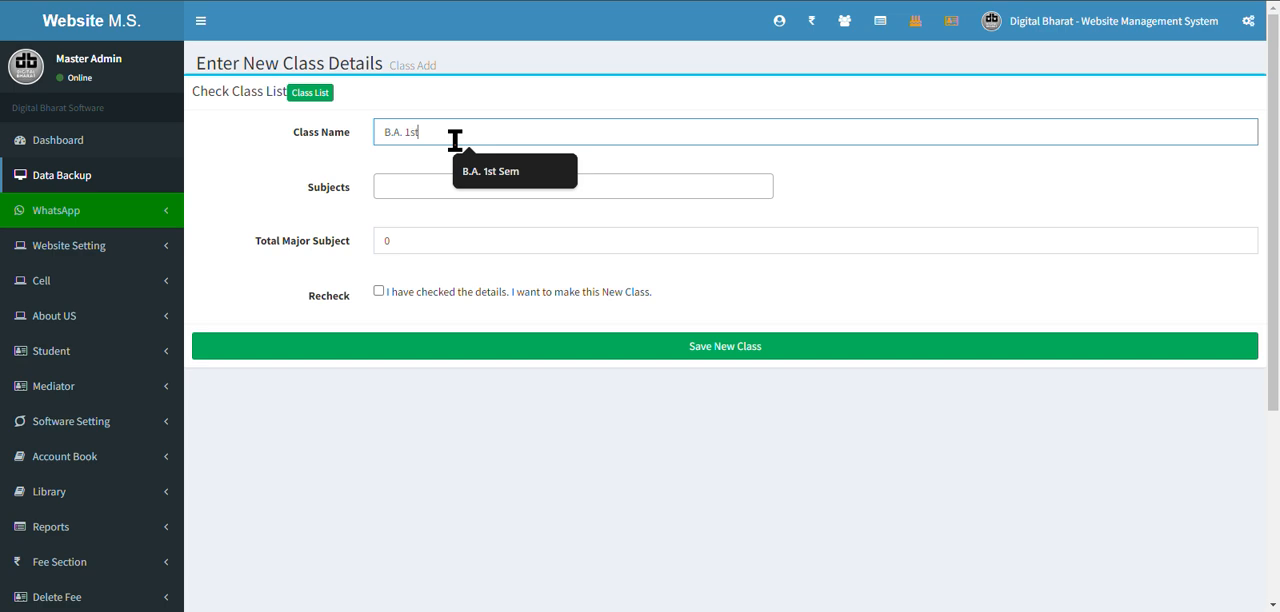
{"action": "key", "text": "Tab"}
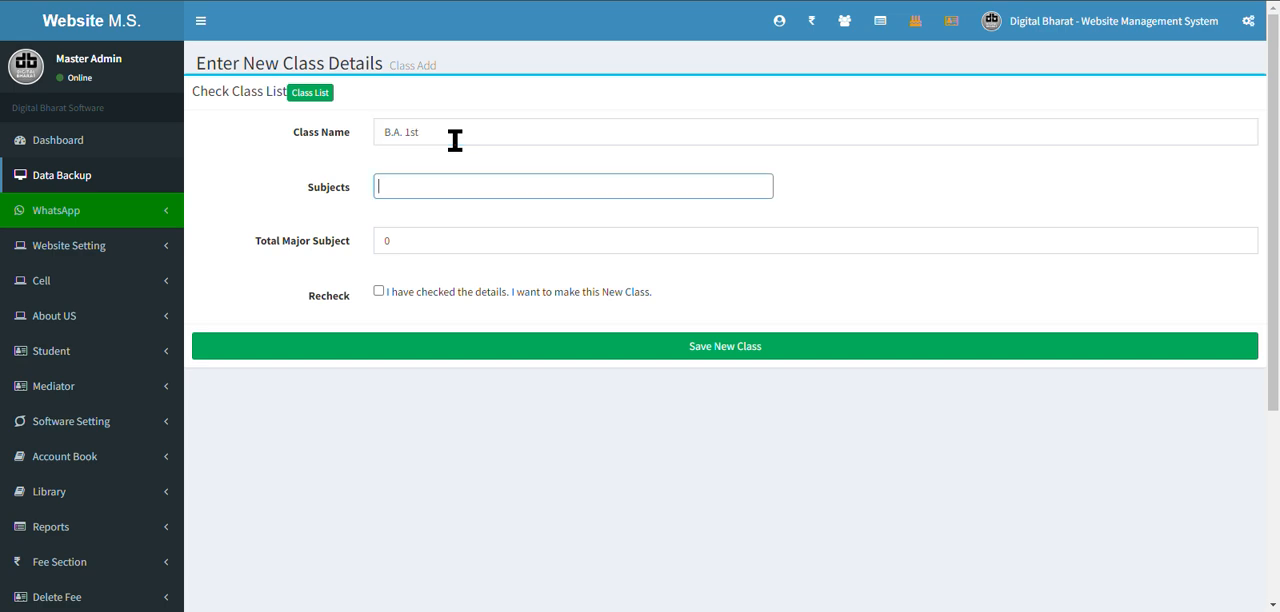
Add ANCIENT HISTORY and EDUCATION as subjects of the new class.
{"action": "left_click", "coordinate": [489, 179]}
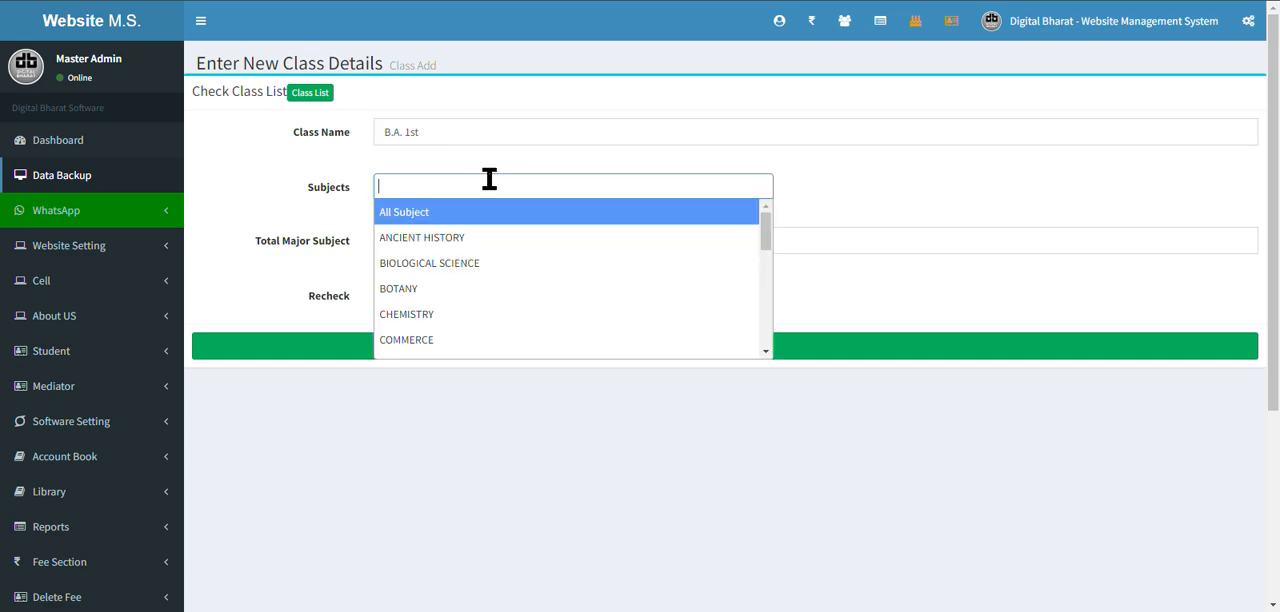
{"action": "left_click", "coordinate": [501, 246]}
{"action": "left_click", "coordinate": [543, 181]}
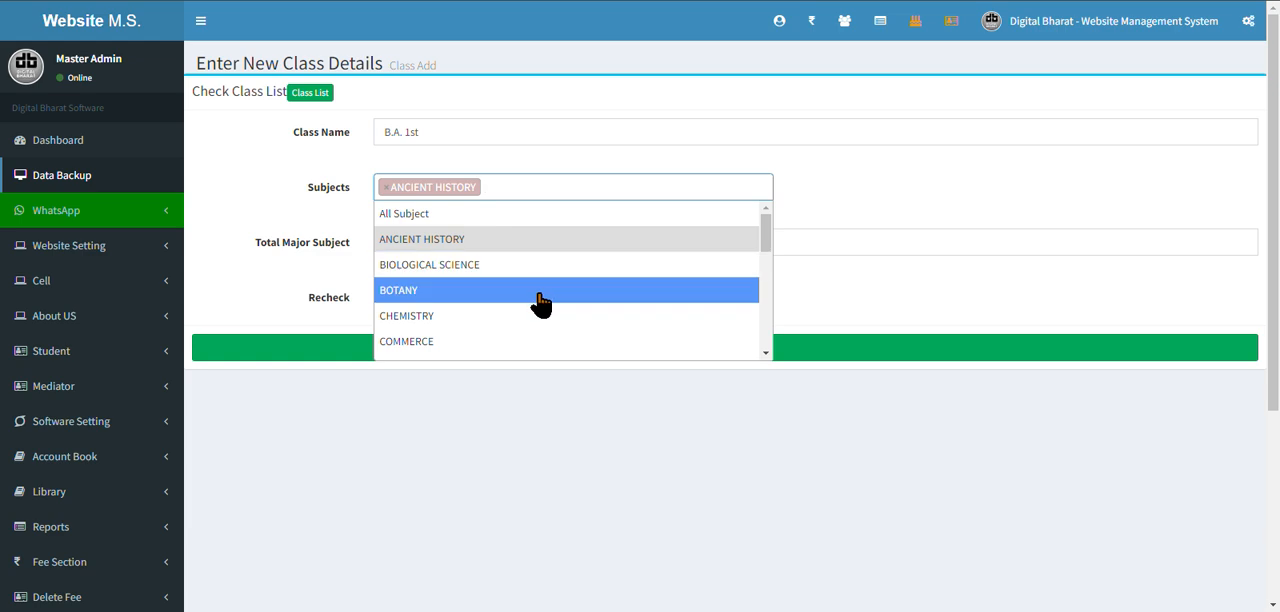
{"action": "scroll", "coordinate": [528, 346], "scroll_direction": "down", "scroll_amount": 1}
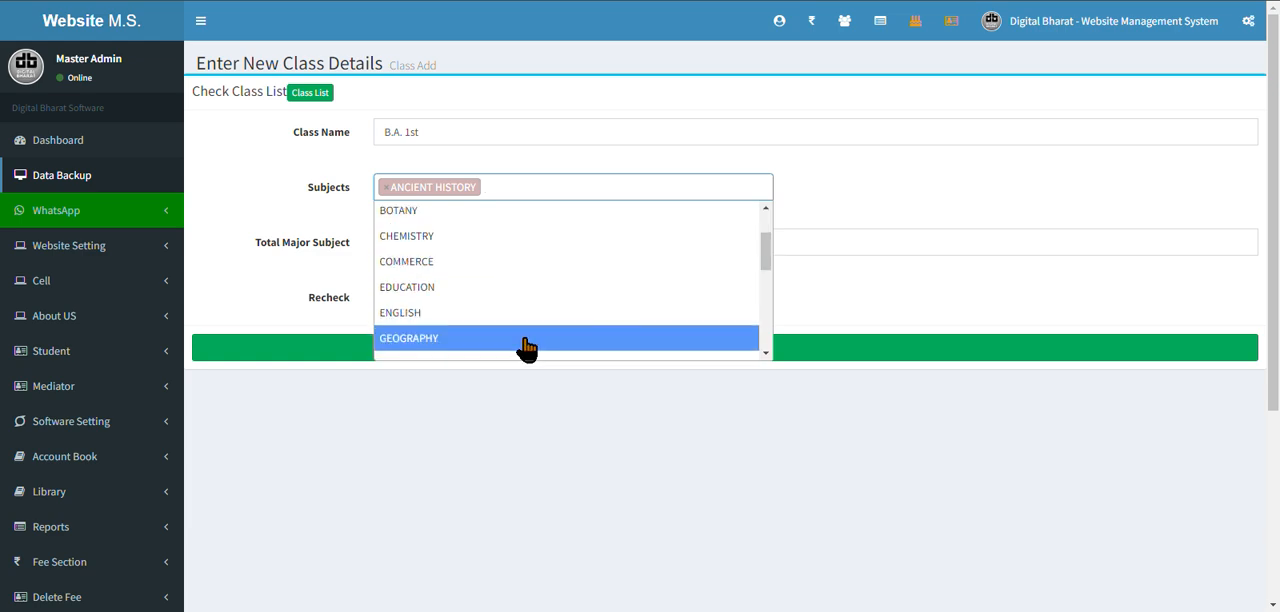
{"action": "left_click", "coordinate": [500, 288]}
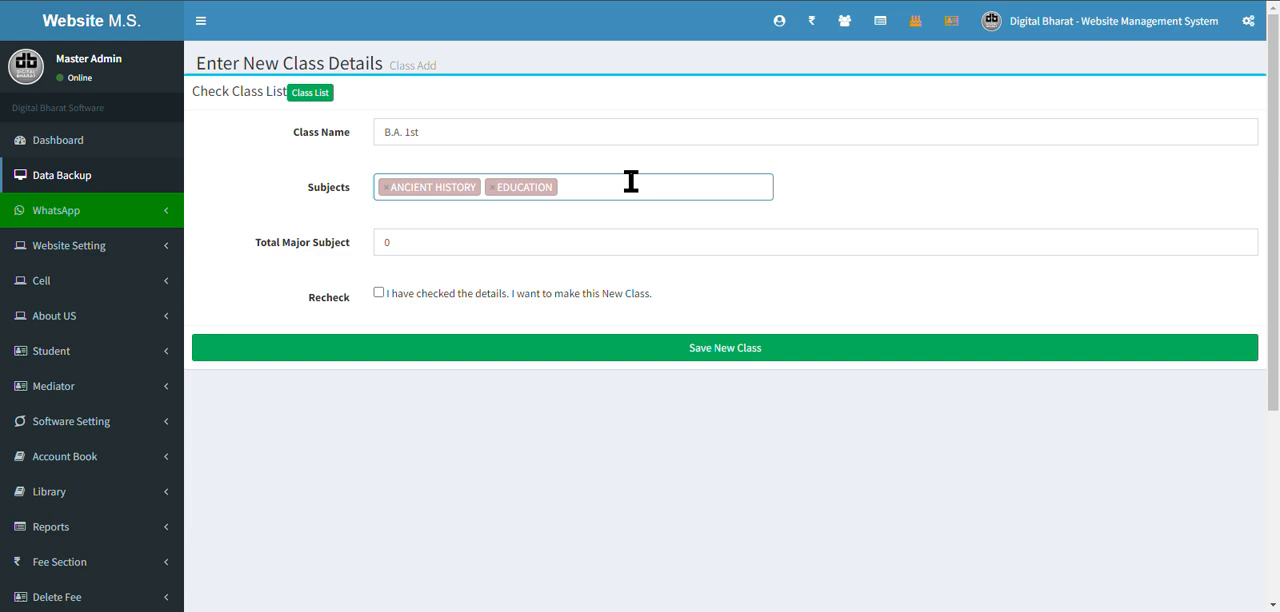
Add ENGLISH, HINDI and URDU to the new class's subjects.
{"action": "type", "text": "eng"}
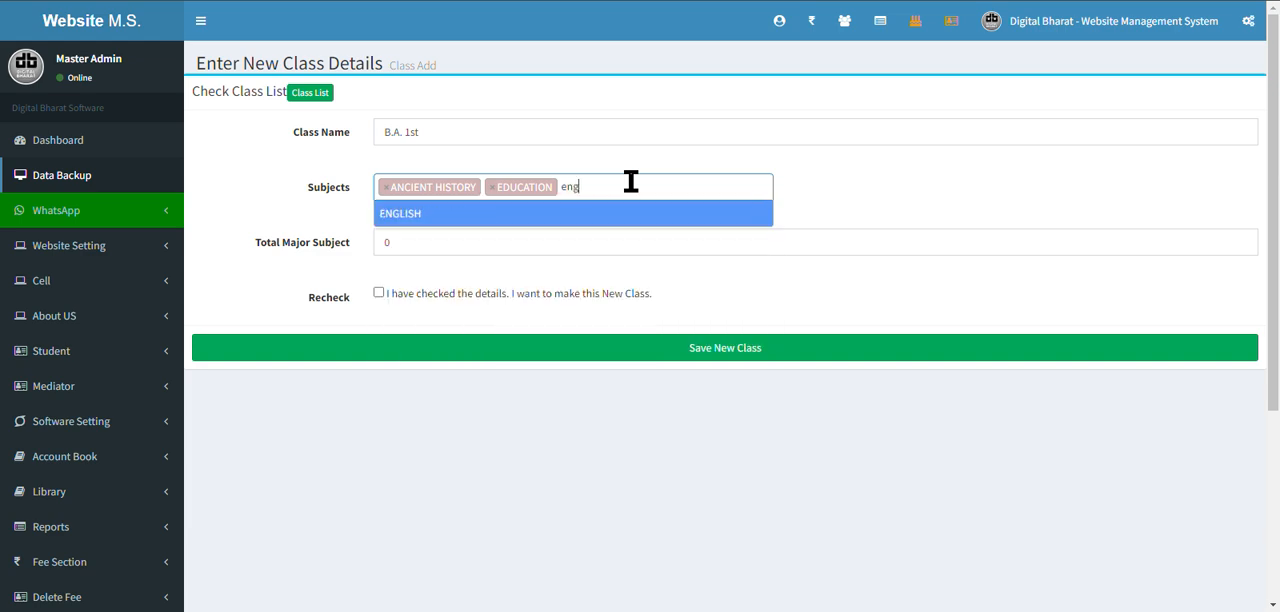
{"action": "left_click", "coordinate": [614, 214]}
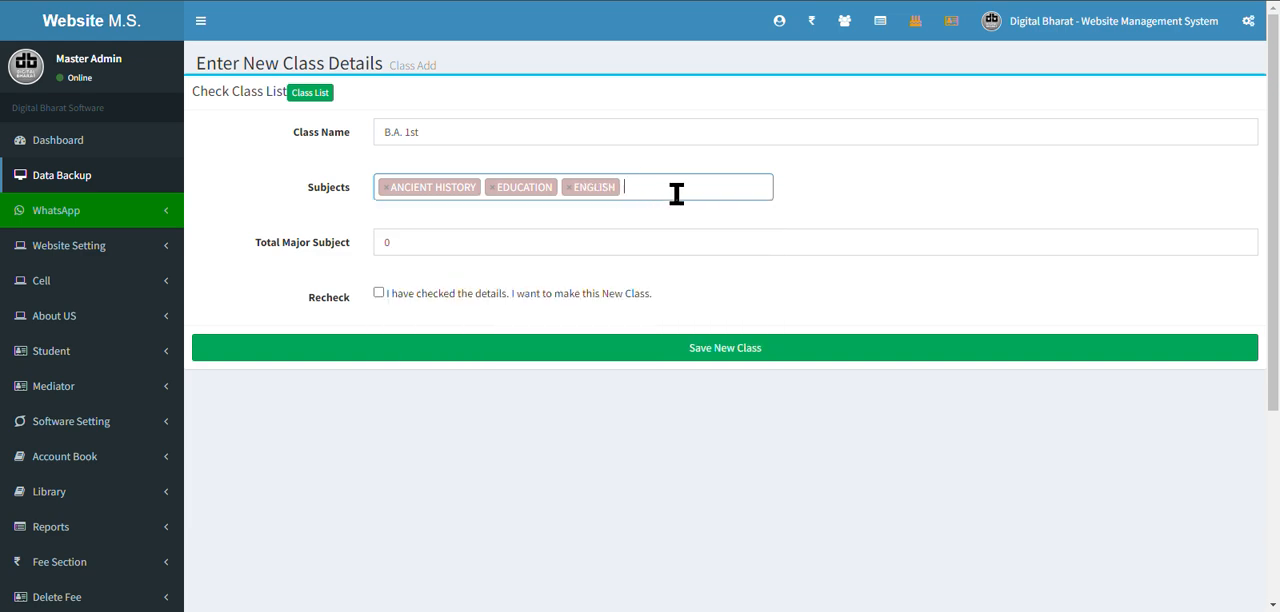
{"action": "type", "text": "hin"}
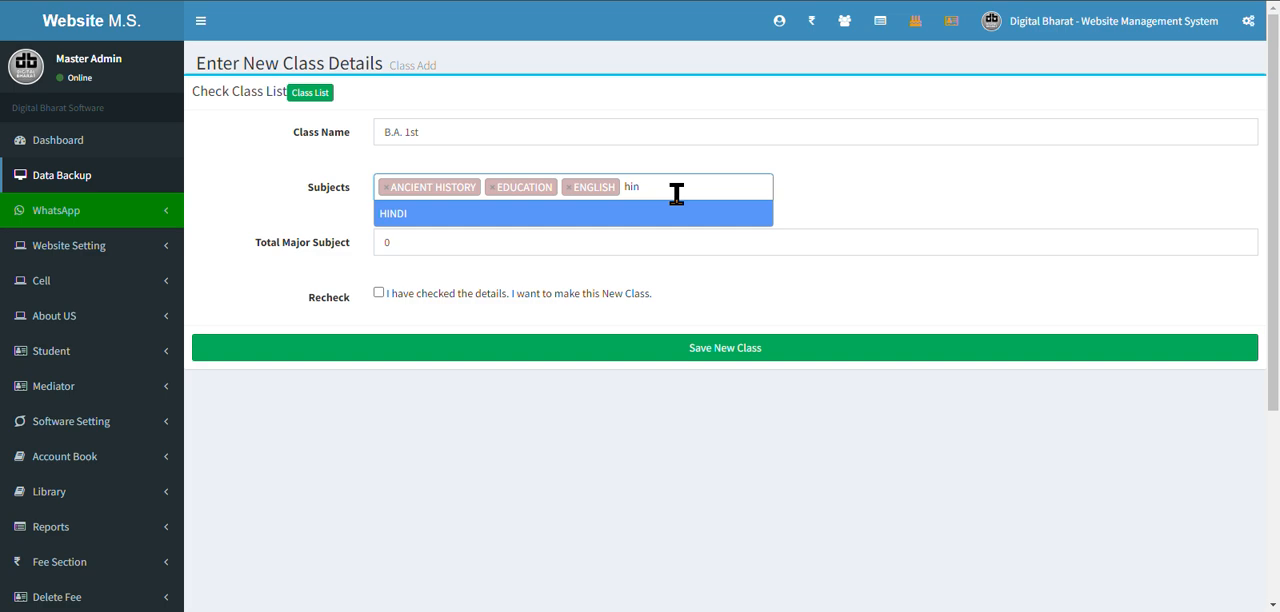
{"action": "left_click", "coordinate": [603, 214]}
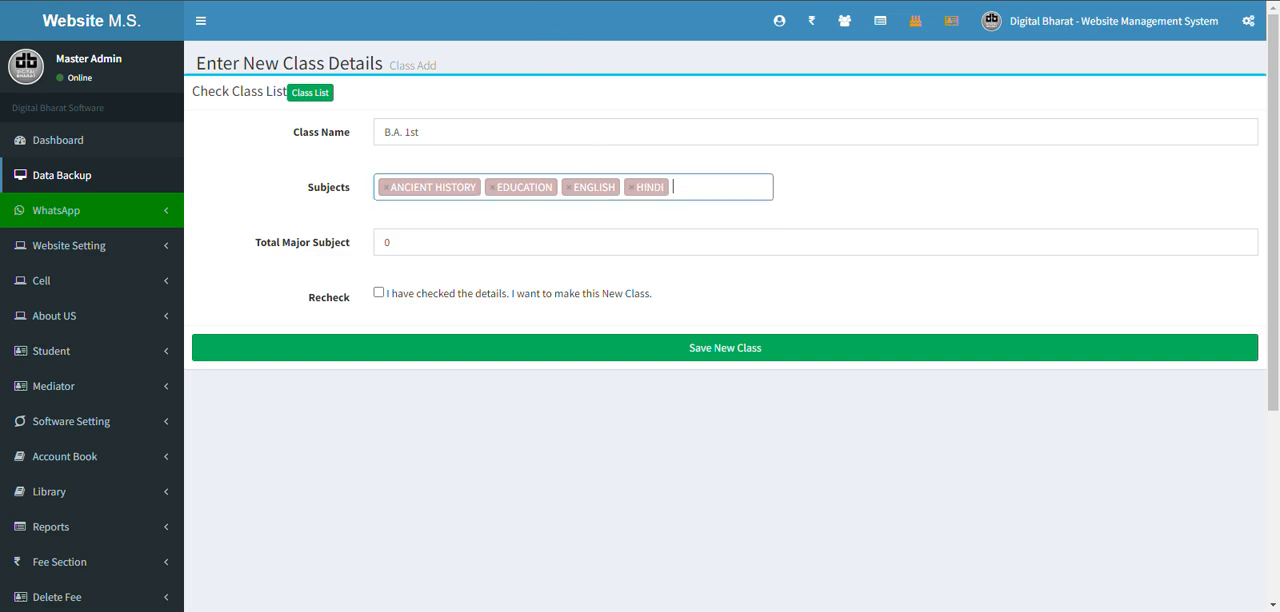
{"action": "left_click", "coordinate": [714, 186]}
{"action": "type", "text": "urdu"}
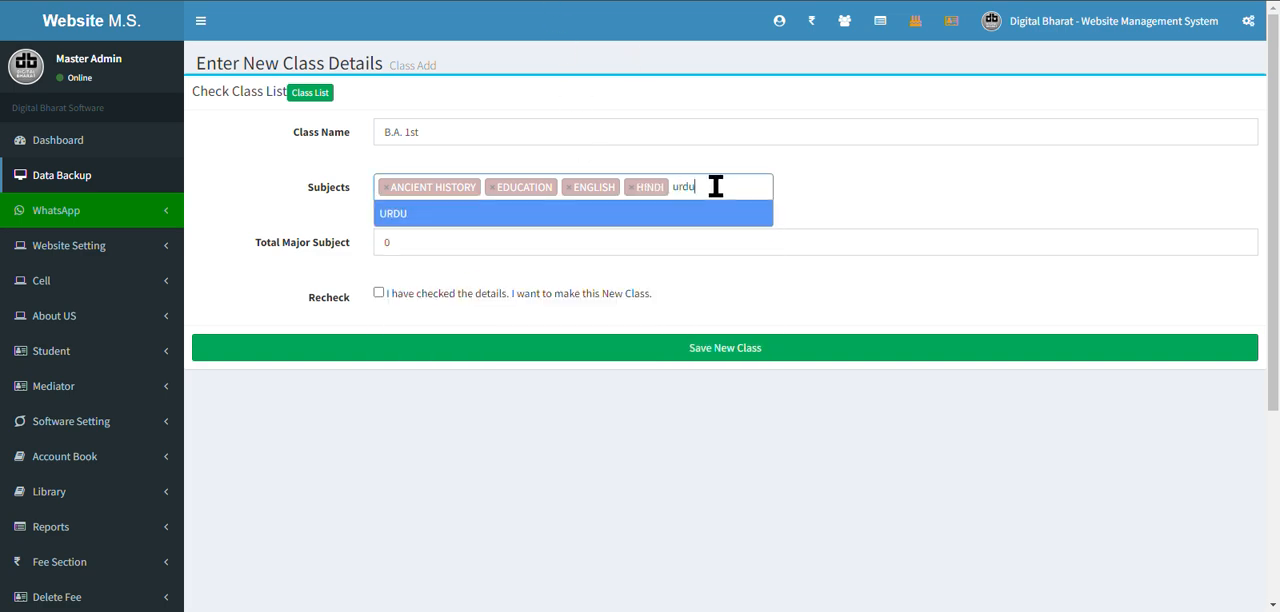
{"action": "left_click", "coordinate": [710, 217]}
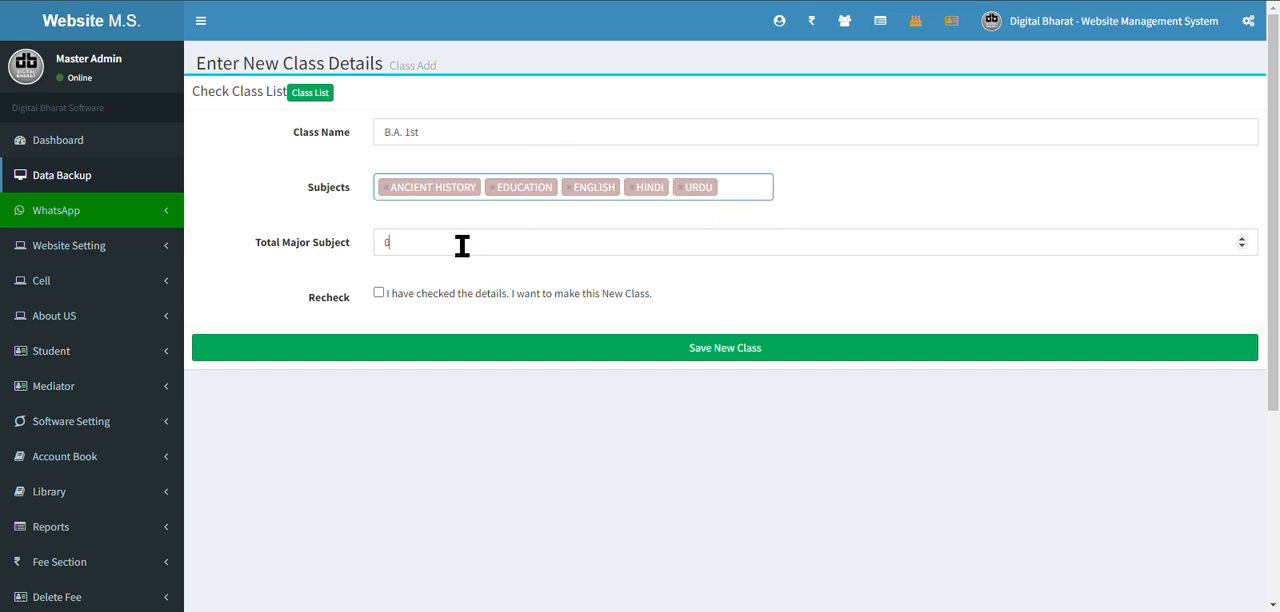
Set the total major subjects to 3 and confirm the recheck for the new class.
{"action": "key", "text": "Tab"}
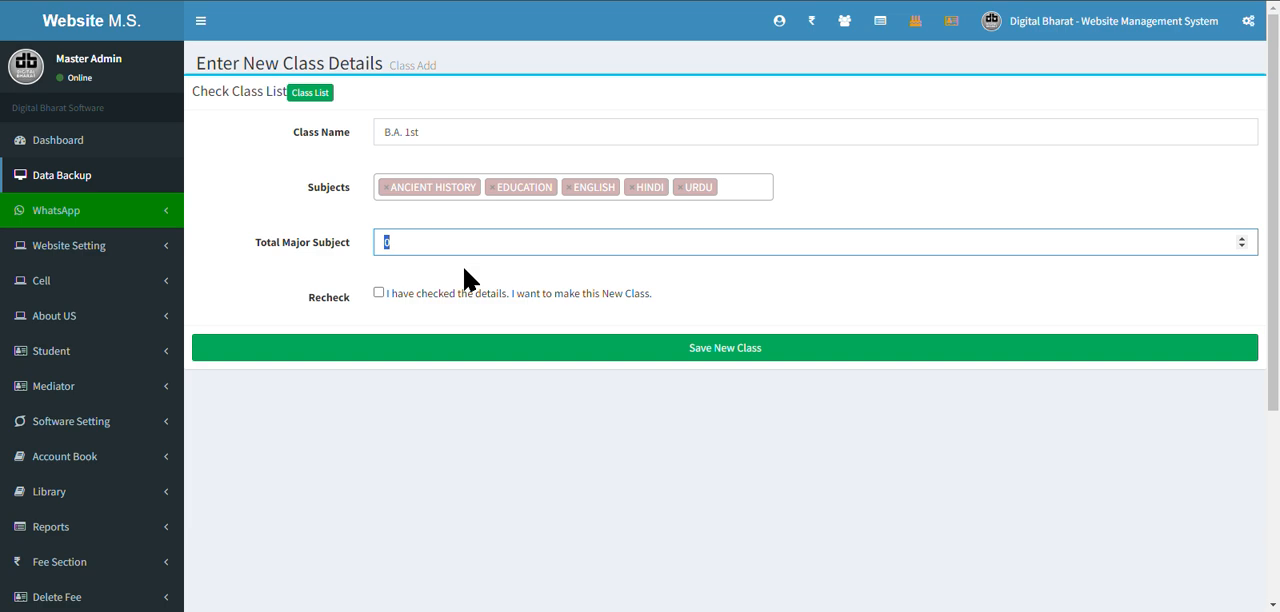
{"action": "type", "text": "3"}
{"action": "left_click", "coordinate": [379, 293]}
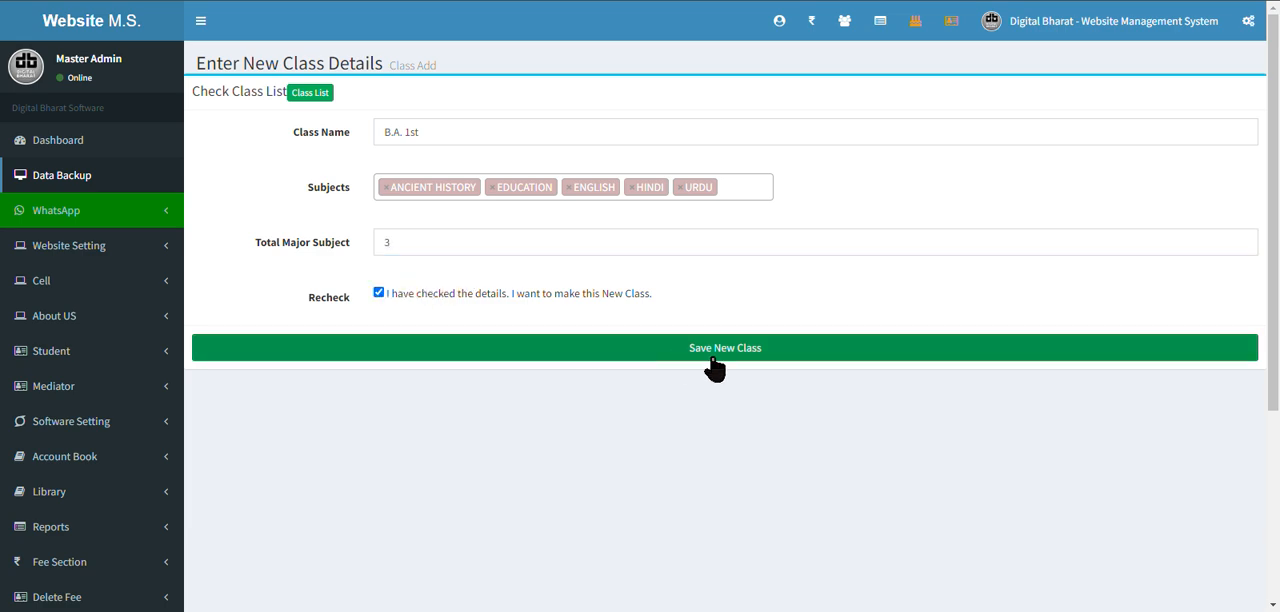
Open the class list and examine the names and subjects of the M.A. 1st Urdu and Sociology classes.
{"action": "left_click", "coordinate": [312, 94]}
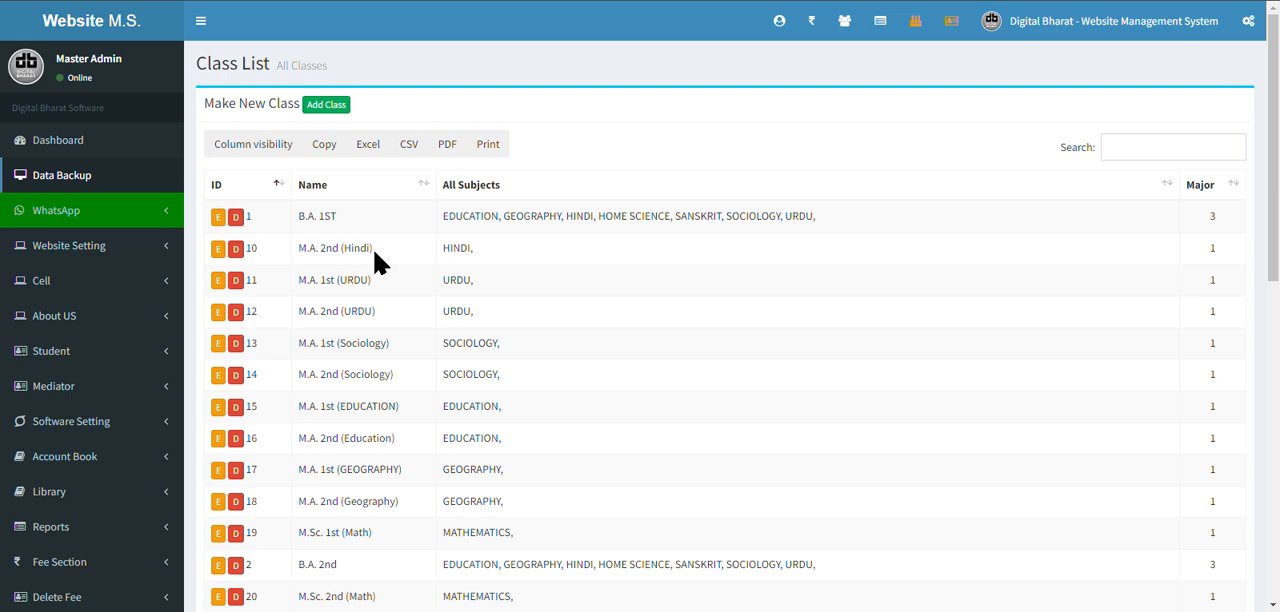
{"action": "left_click_drag", "start_coordinate": [295, 282], "coordinate": [372, 277]}
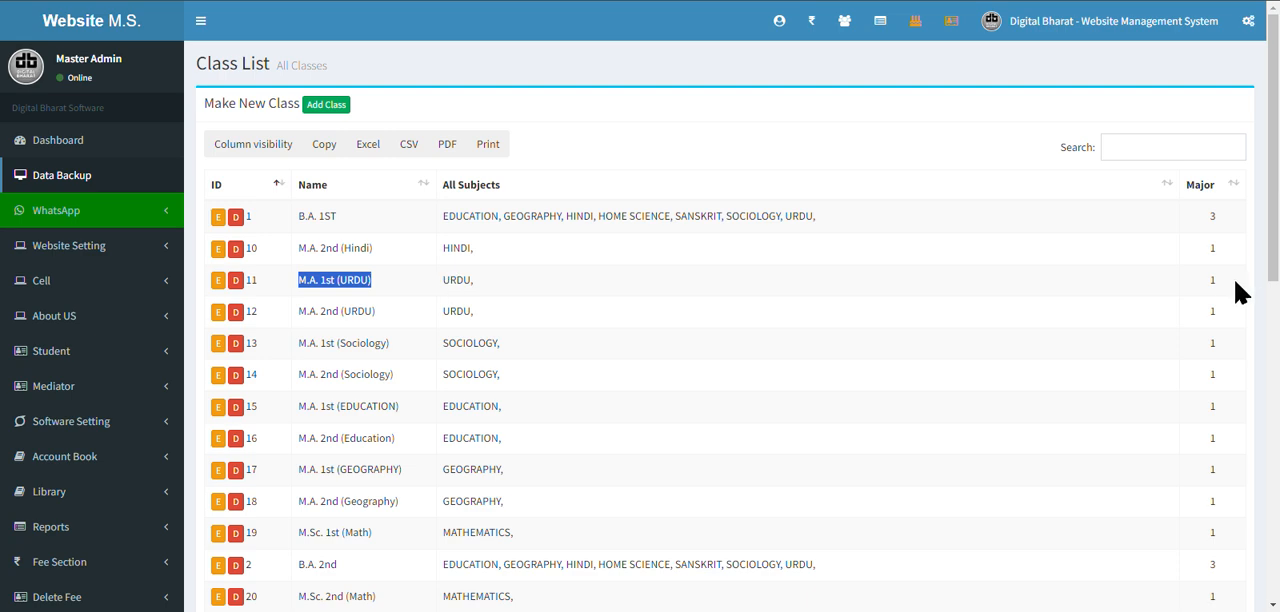
{"action": "left_click_drag", "start_coordinate": [1243, 286], "coordinate": [1192, 290]}
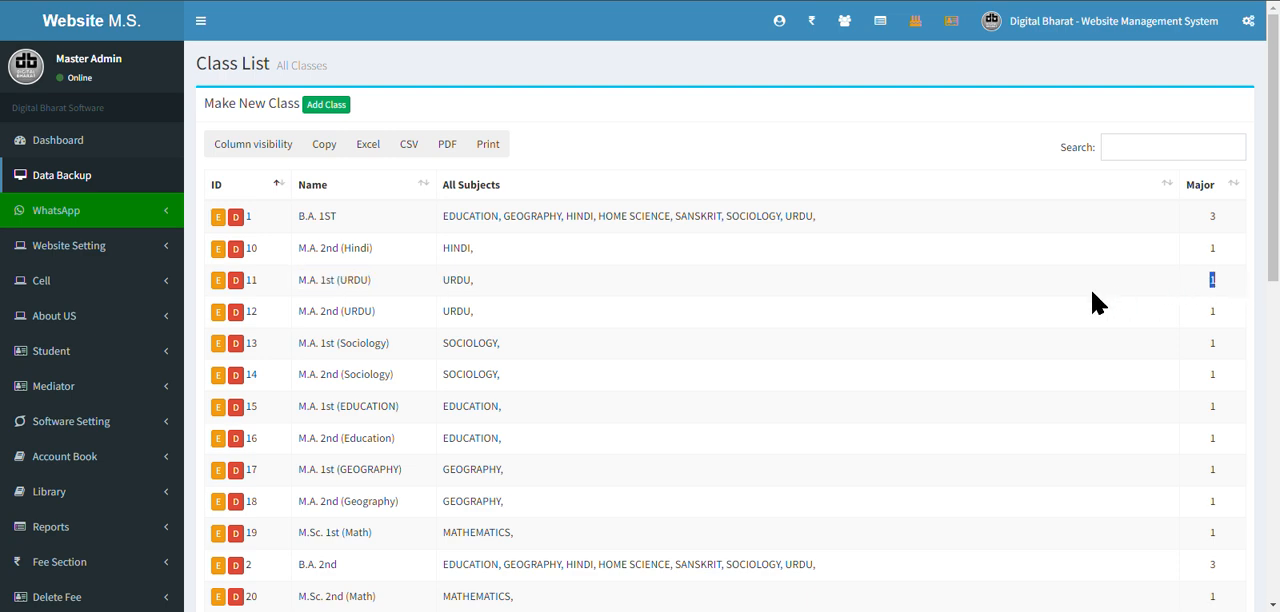
{"action": "double_click", "coordinate": [457, 280]}
{"action": "triple_click", "coordinate": [395, 350]}
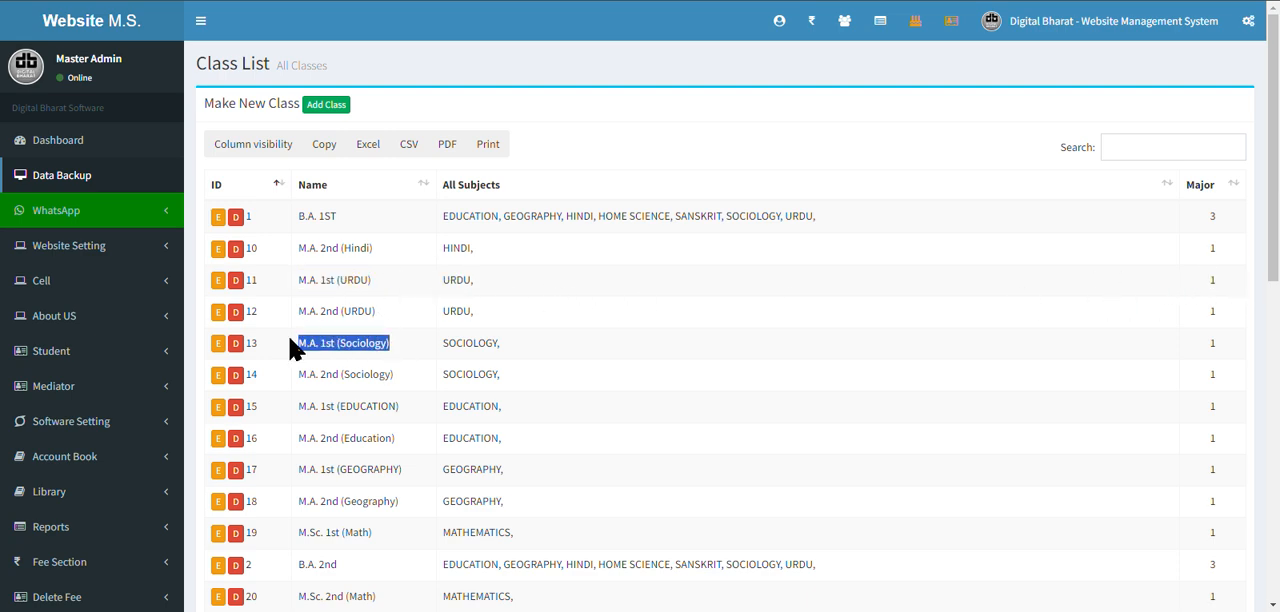
{"action": "left_click", "coordinate": [484, 343]}
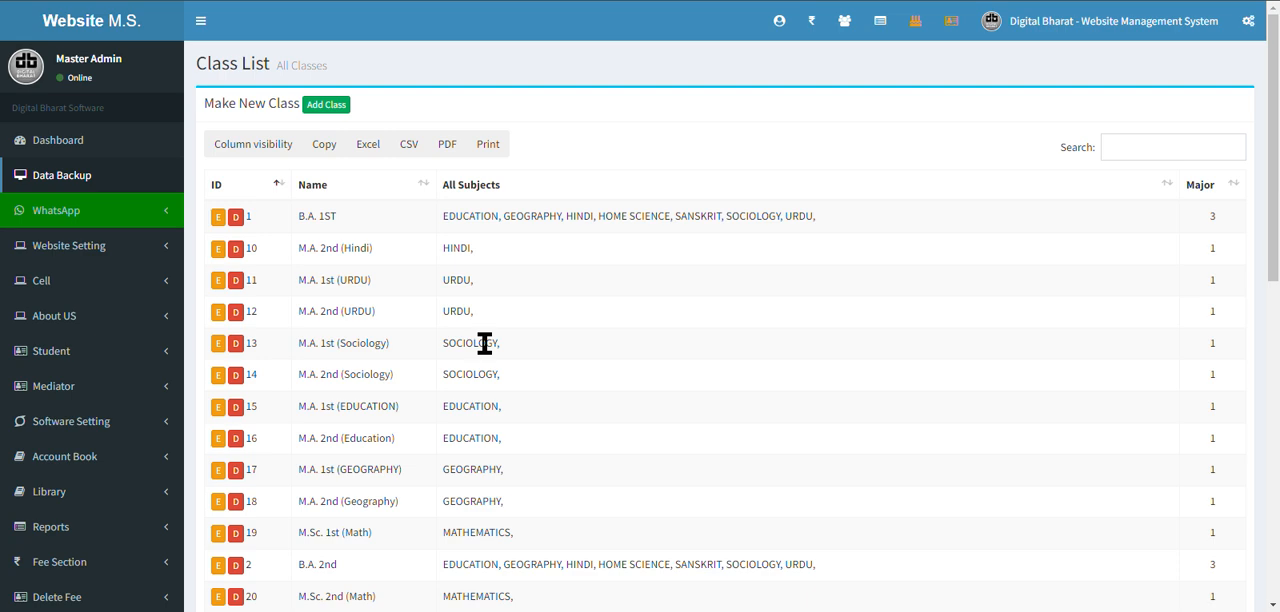
{"action": "double_click", "coordinate": [484, 343]}
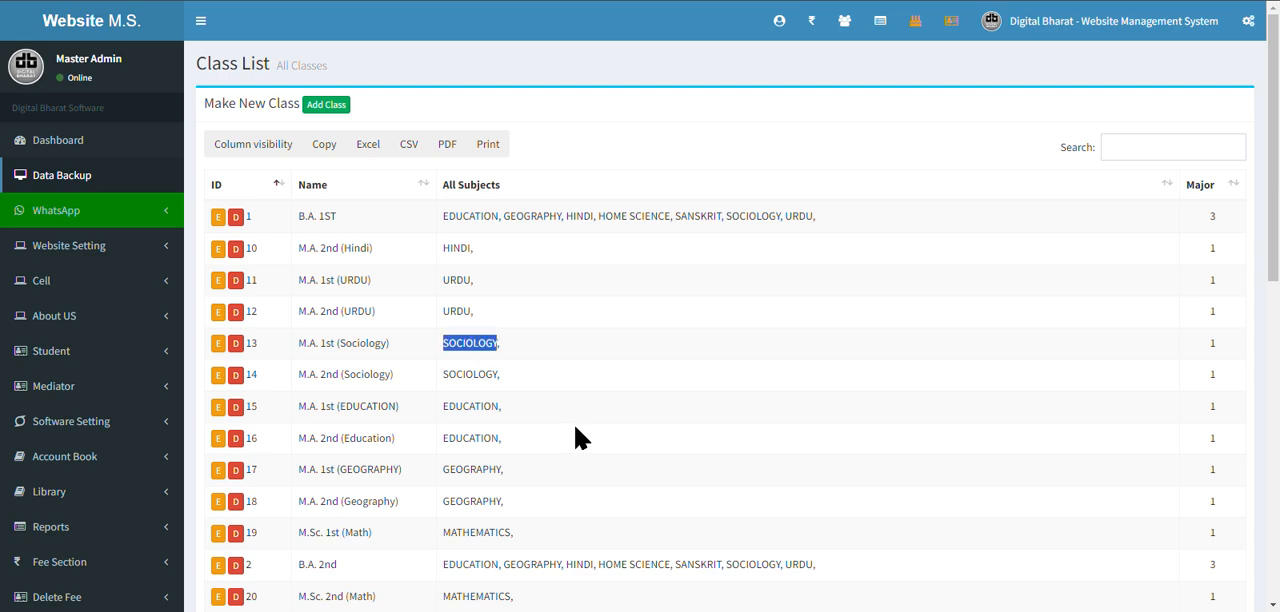
Start a new class record and enter "MA Urdu 1st" as the class name.
{"action": "left_click", "coordinate": [319, 106]}
{"action": "left_click", "coordinate": [442, 133]}
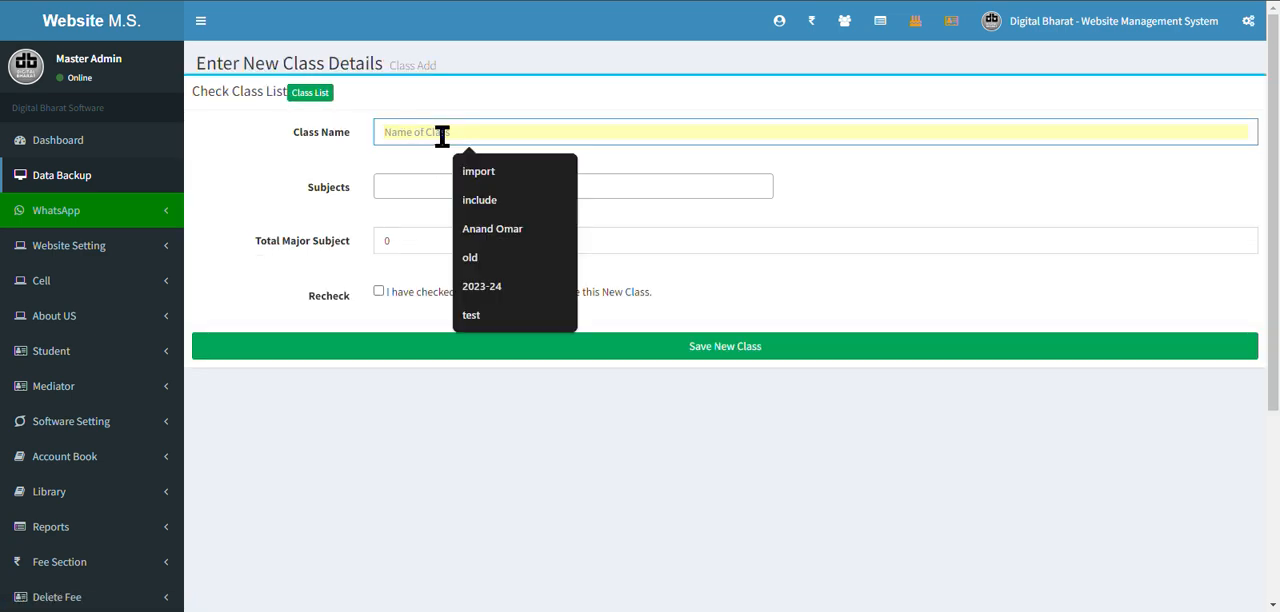
{"action": "type", "text": "Ma"}
{"action": "key", "text": "BackSpace"}
{"action": "type", "text": "A Urdu"}
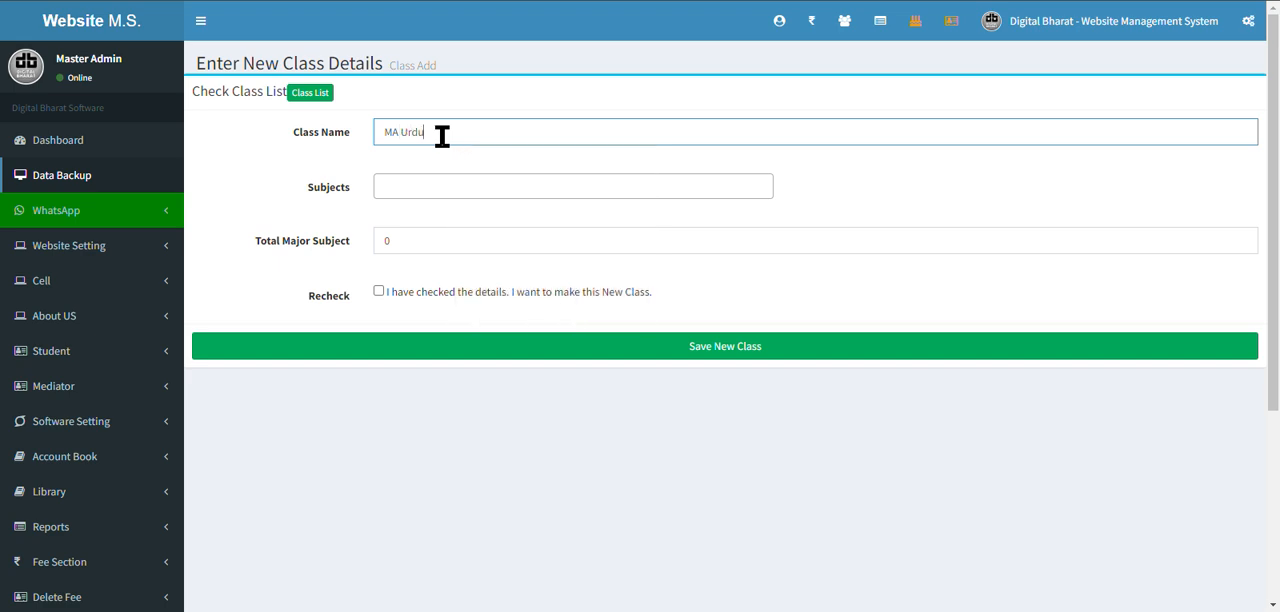
{"action": "type", "text": " 1st"}
Add URDU as the class's only subject and set the total major subjects to 1.
{"action": "left_click", "coordinate": [476, 187]}
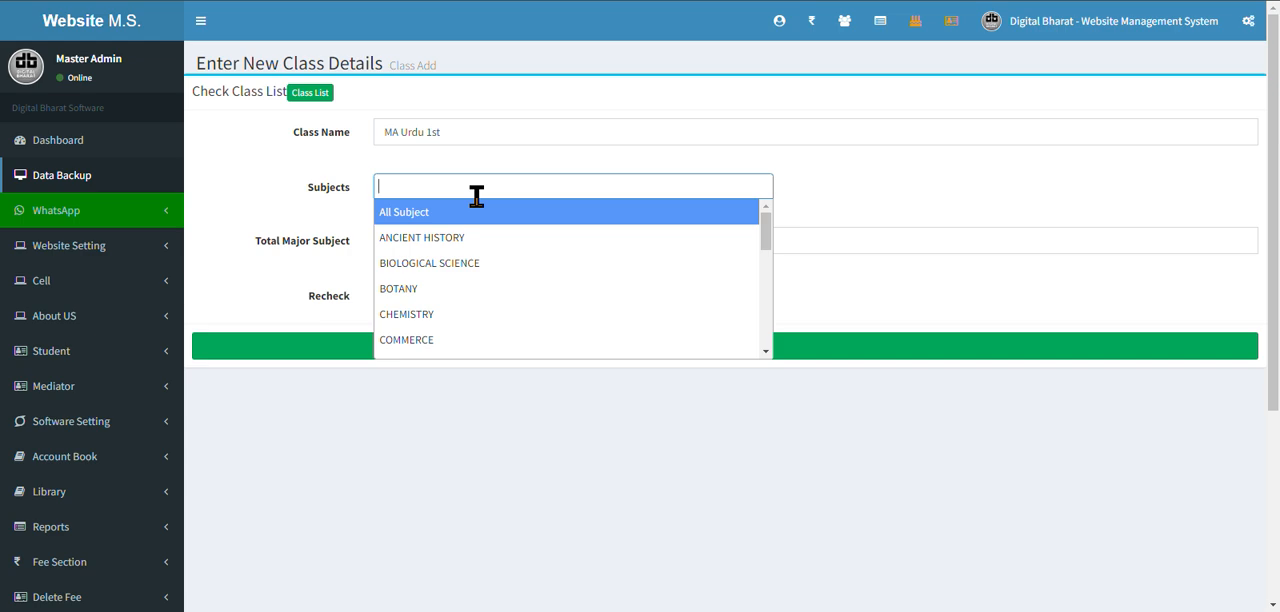
{"action": "type", "text": "urdu"}
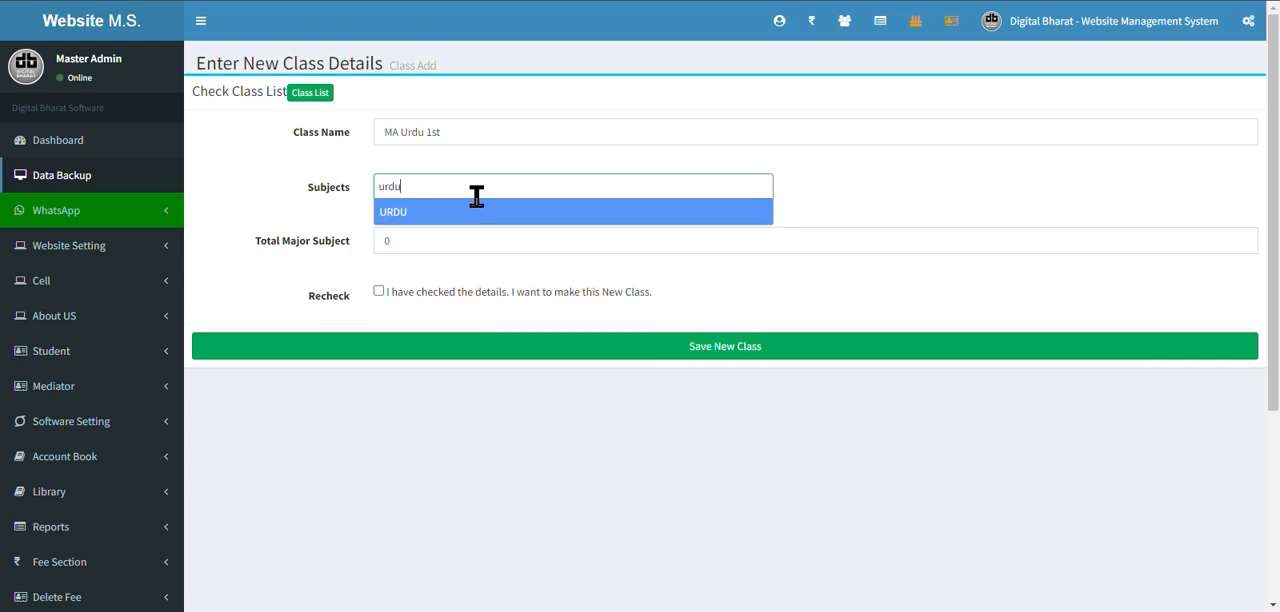
{"action": "left_click", "coordinate": [474, 213]}
{"action": "left_click_drag", "start_coordinate": [452, 237], "coordinate": [256, 250]}
{"action": "type", "text": "1"}
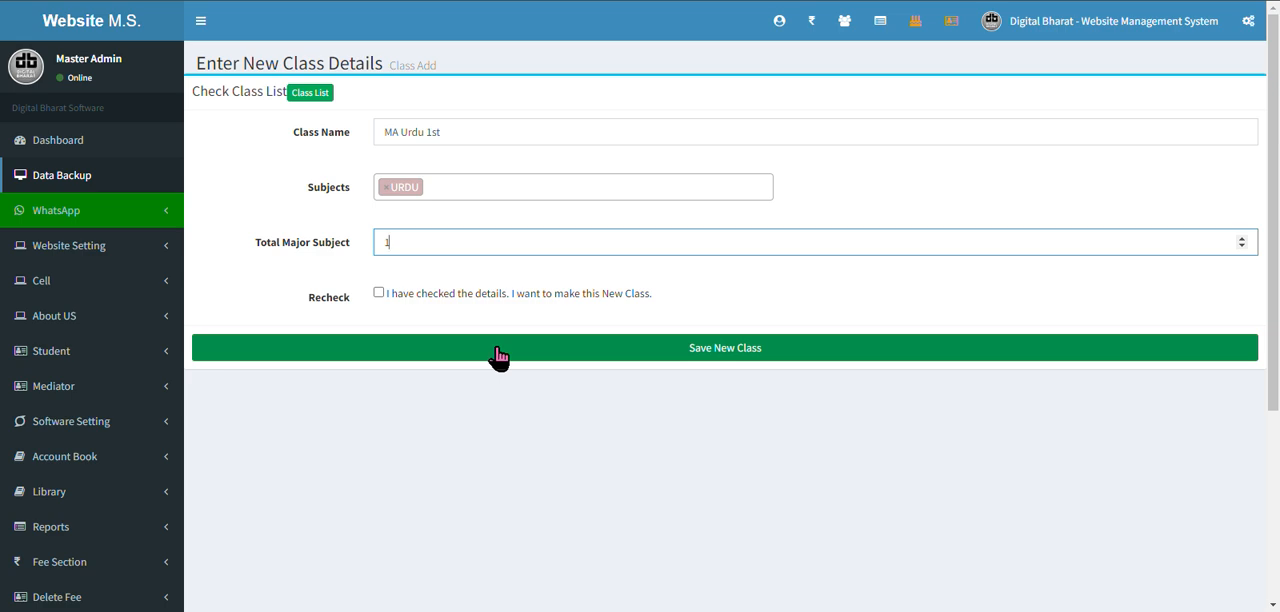
{"action": "left_click", "coordinate": [580, 1]}
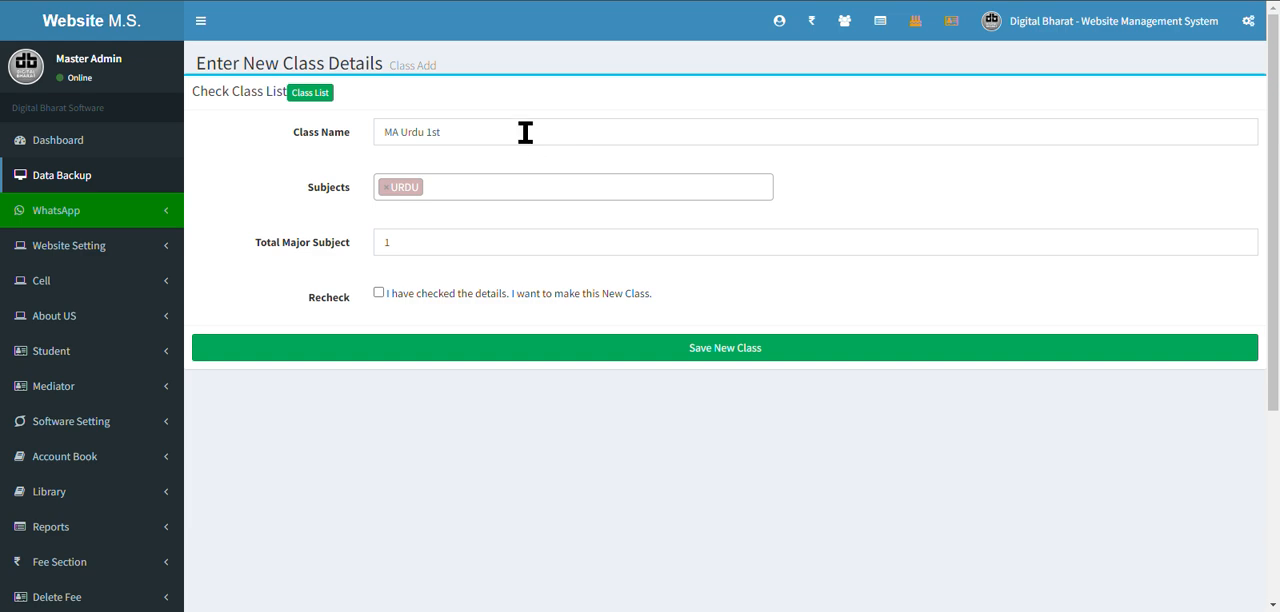
Replace the class name with "B.Ed.".
{"action": "left_click_drag", "start_coordinate": [523, 131], "coordinate": [354, 143]}
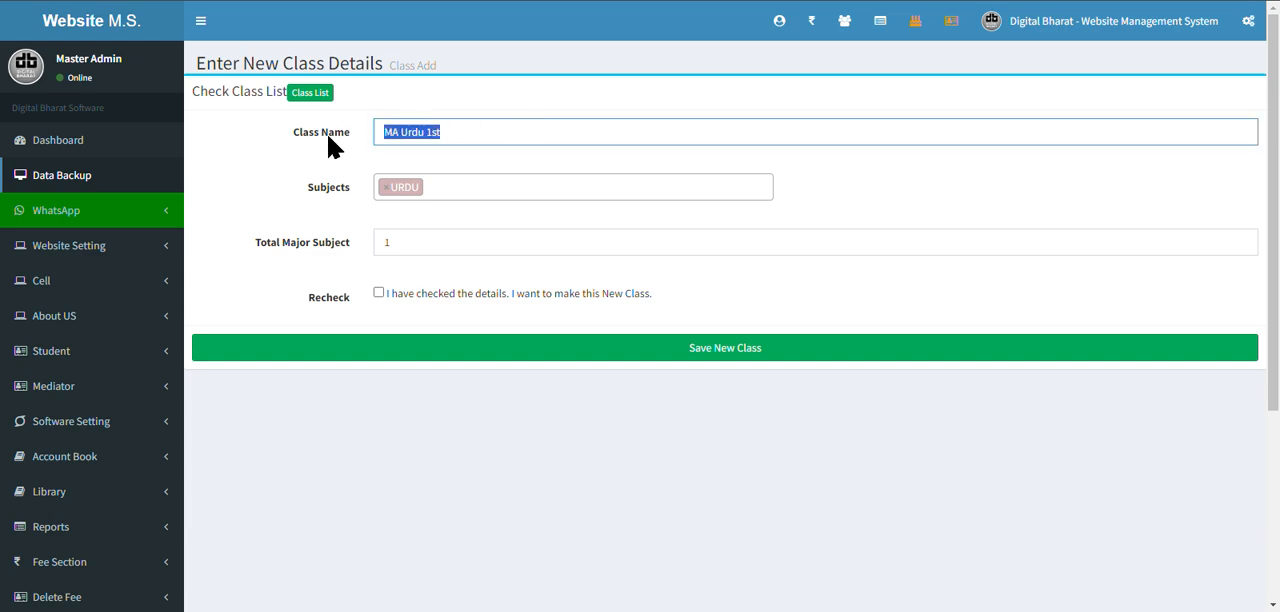
{"action": "key", "text": "BackSpace"}
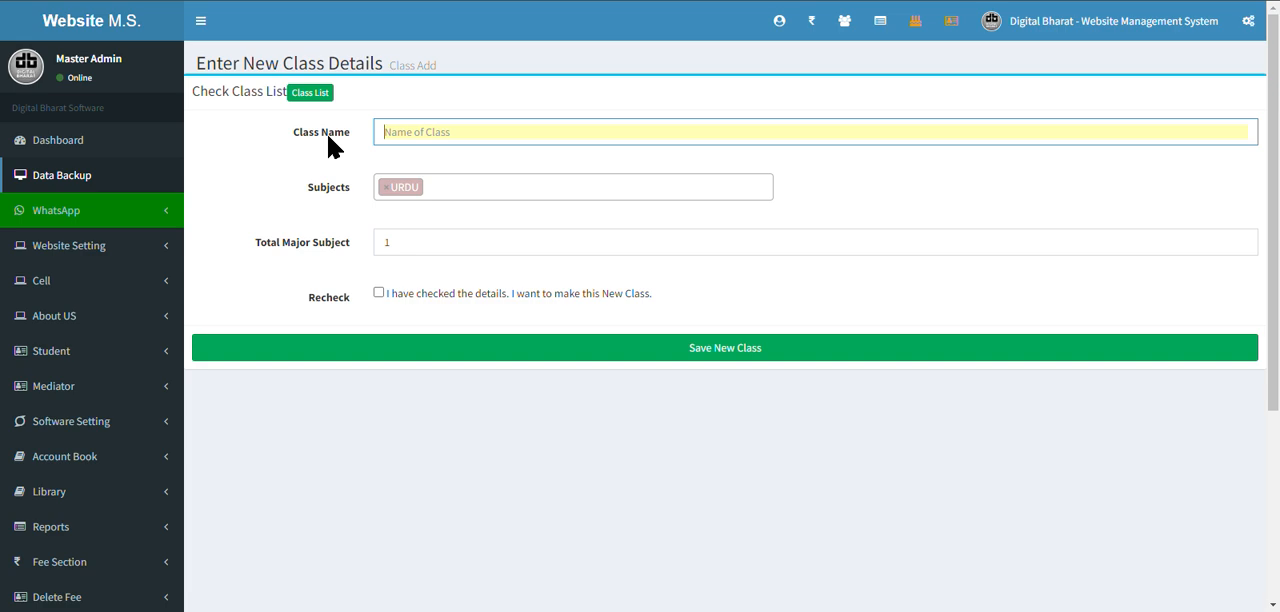
{"action": "type", "text": "B.EWd"}
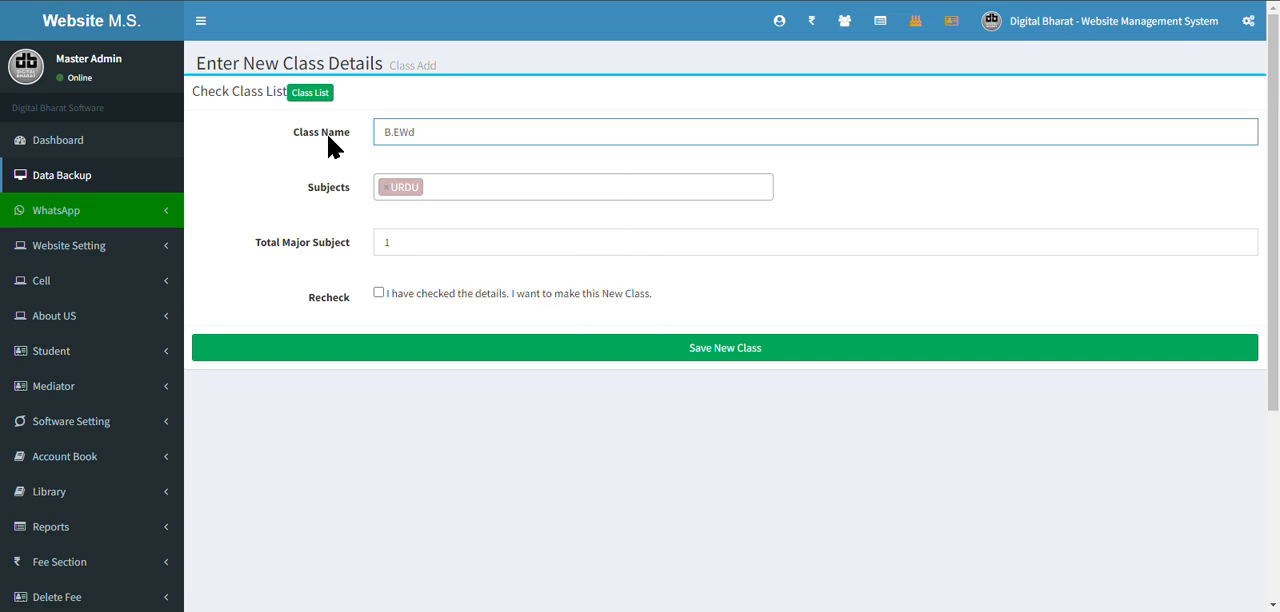
{"action": "key", "text": "BackSpace"}
{"action": "key", "text": "BackSpace"}
{"action": "type", "text": "d"}
Replace the URDU subject with All Subject, and clear the subject selection again.
{"action": "left_click", "coordinate": [385, 187]}
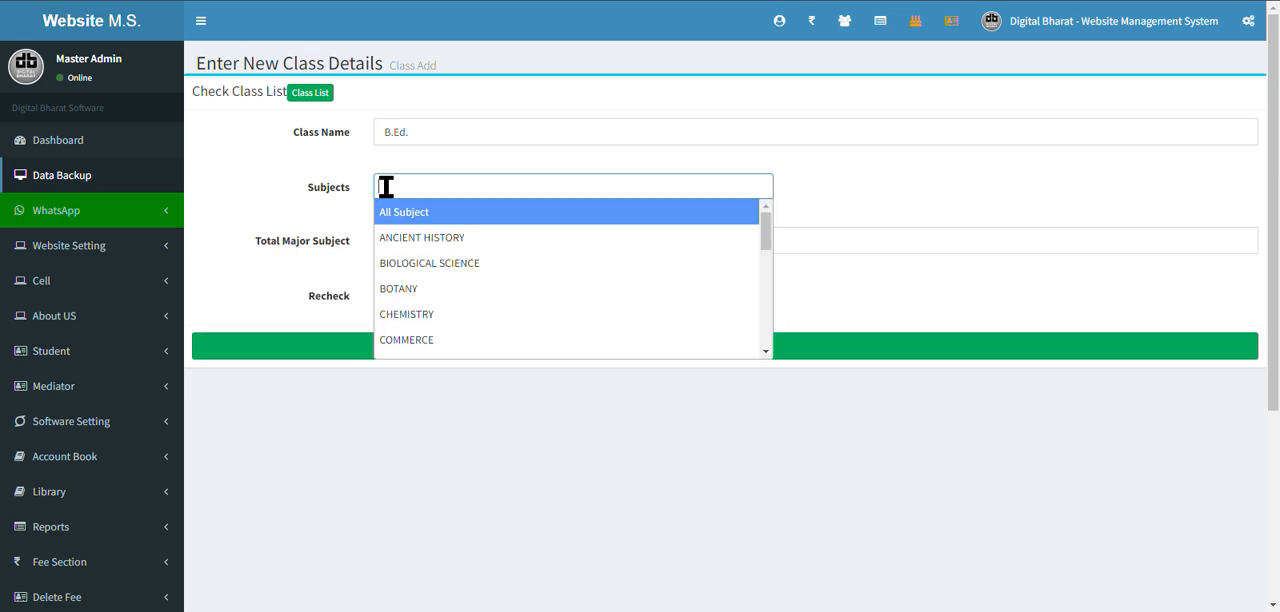
{"action": "left_click", "coordinate": [406, 221]}
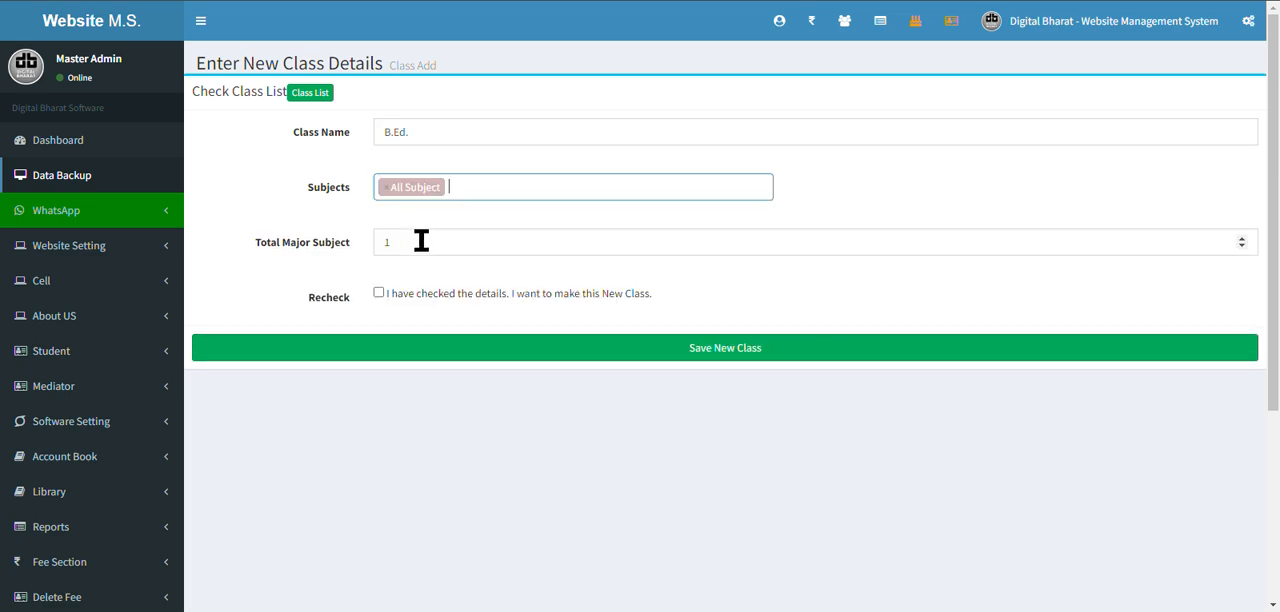
{"action": "left_click", "coordinate": [422, 241]}
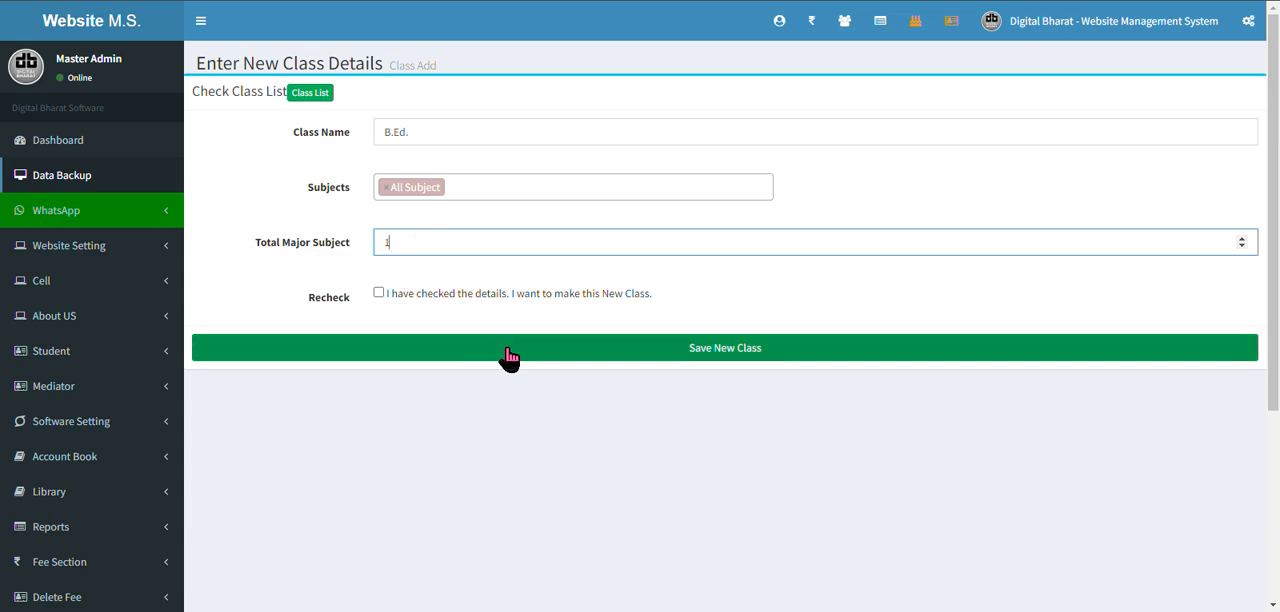
{"action": "left_click", "coordinate": [383, 190]}
{"action": "left_click", "coordinate": [254, 455]}
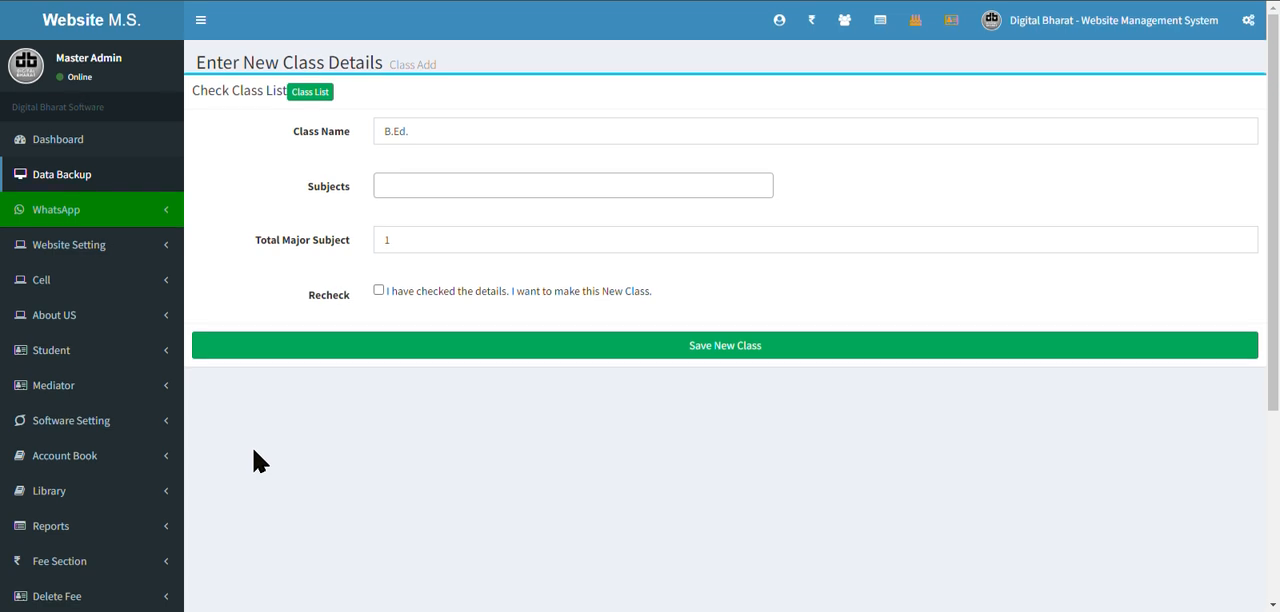
Return to the class list from the software settings and look through the listed classes.
{"action": "scroll", "coordinate": [250, 455], "scroll_direction": "down", "scroll_amount": 2}
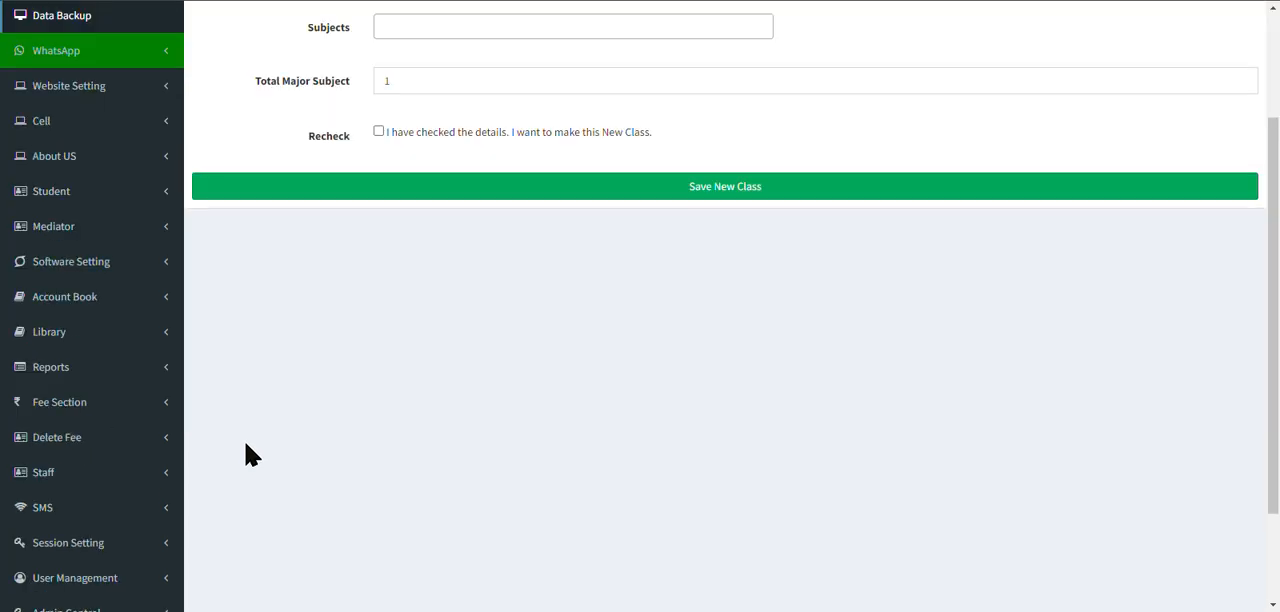
{"action": "left_click", "coordinate": [112, 274]}
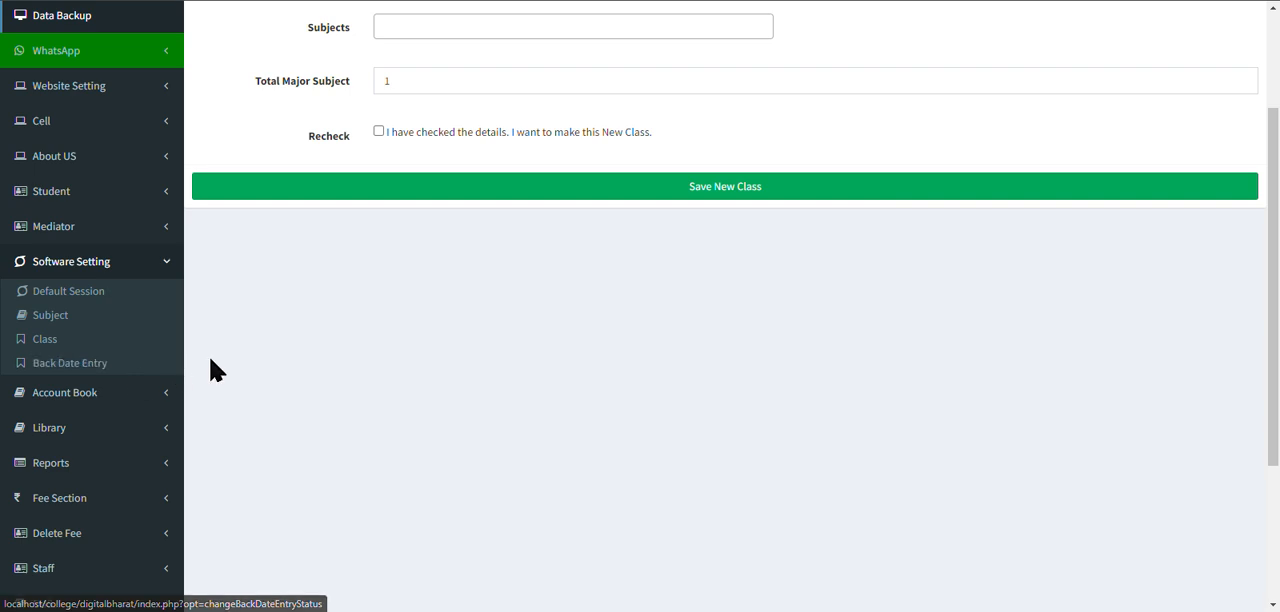
{"action": "left_click", "coordinate": [60, 345]}
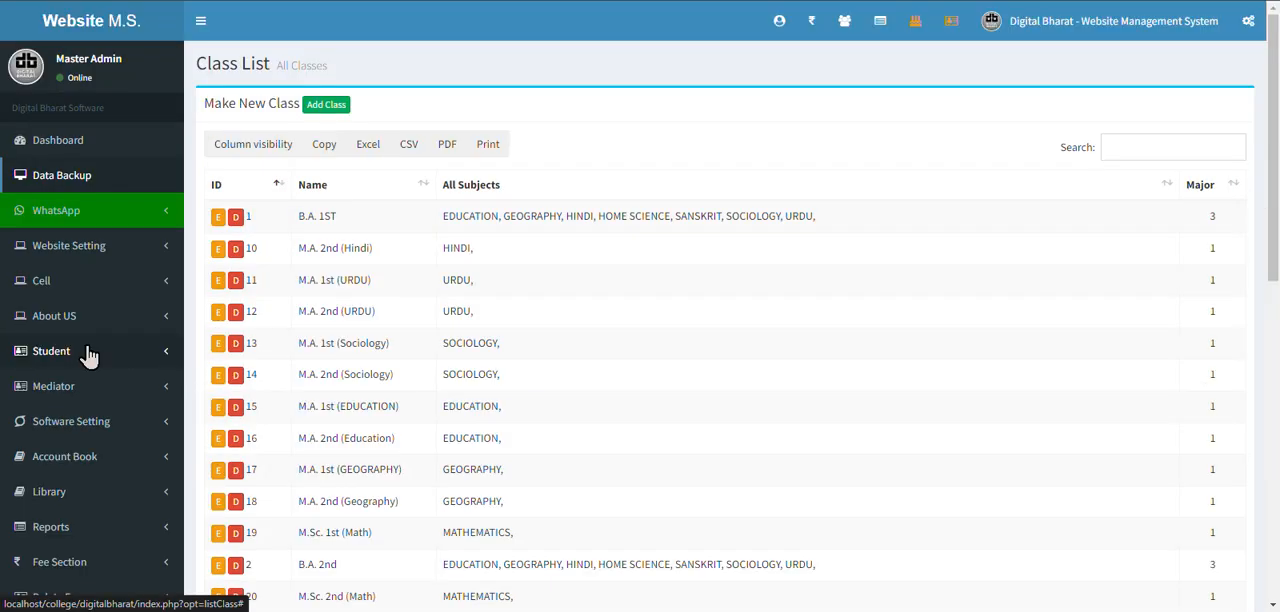
{"action": "scroll", "coordinate": [171, 400], "scroll_direction": "down", "scroll_amount": 2}
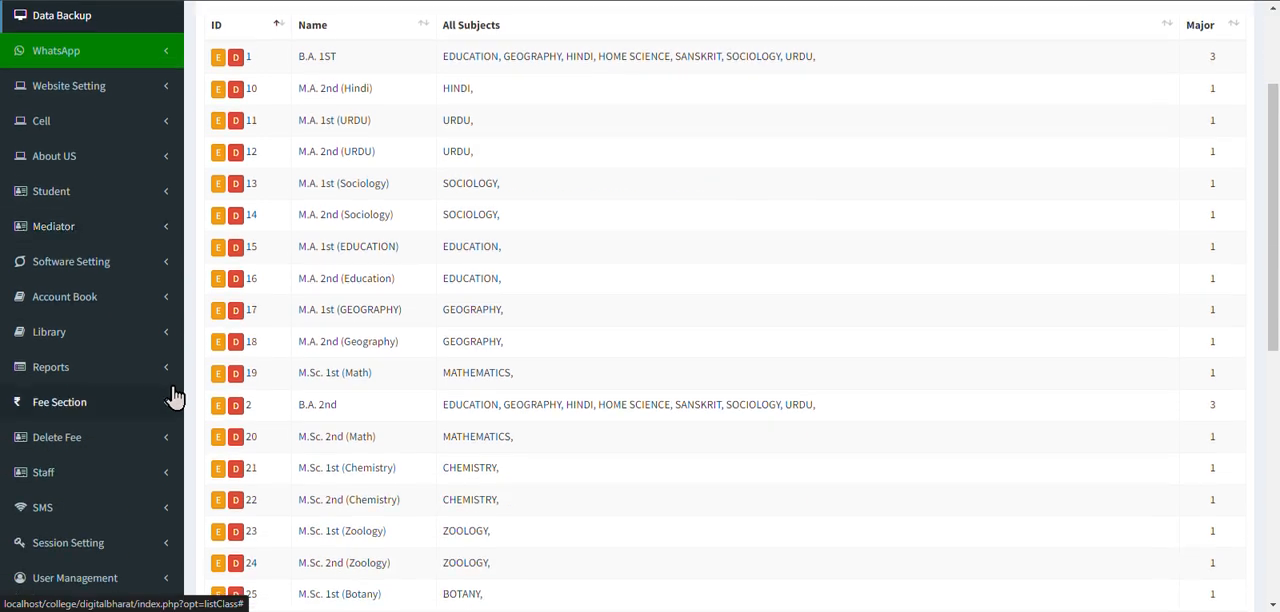
Open the course fee plan, set the B.A. 1ST fees to 2500 regular, 2000 private and 0 single subject, and save them.
{"action": "left_click", "coordinate": [118, 402]}
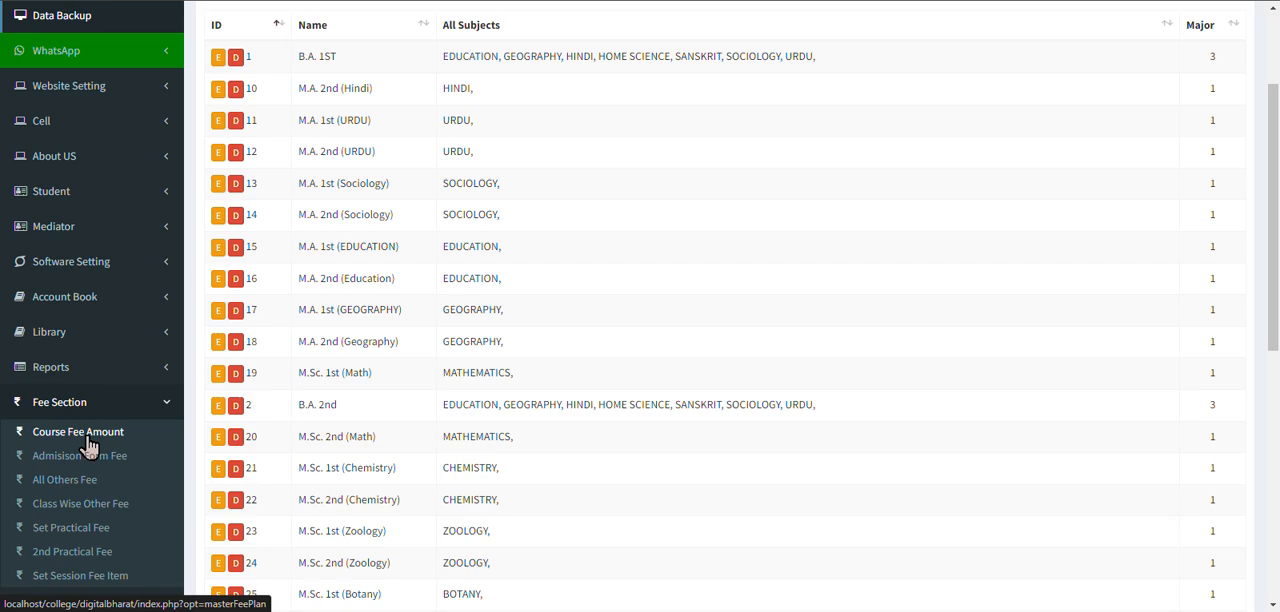
{"action": "left_click", "coordinate": [88, 440]}
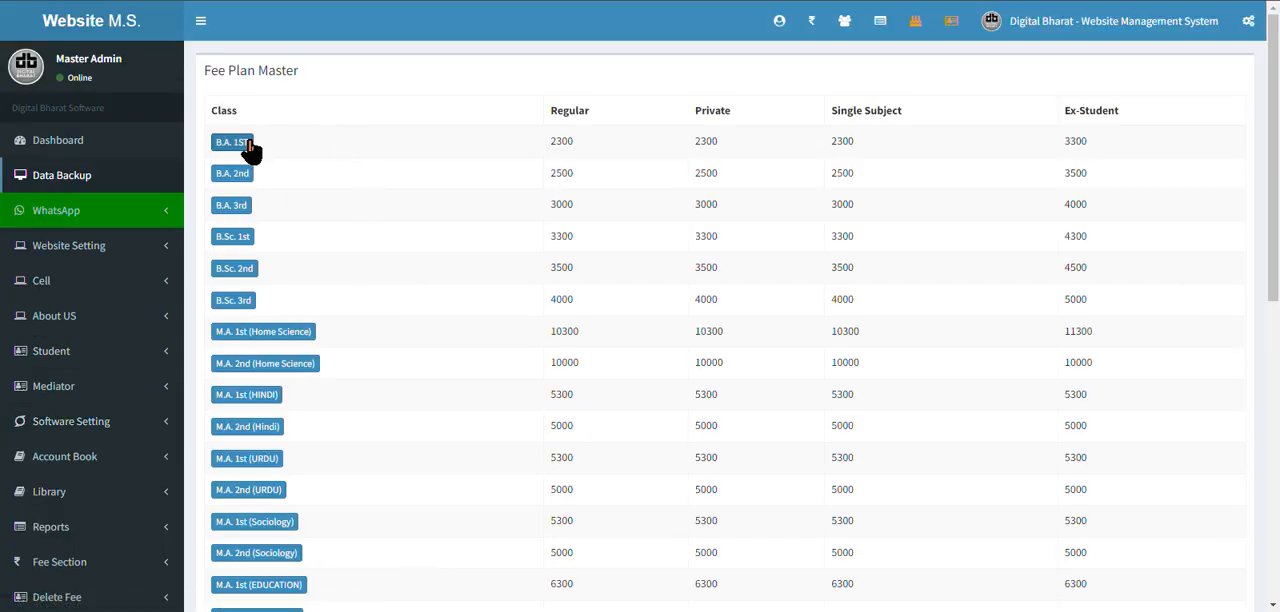
{"action": "left_click", "coordinate": [241, 145]}
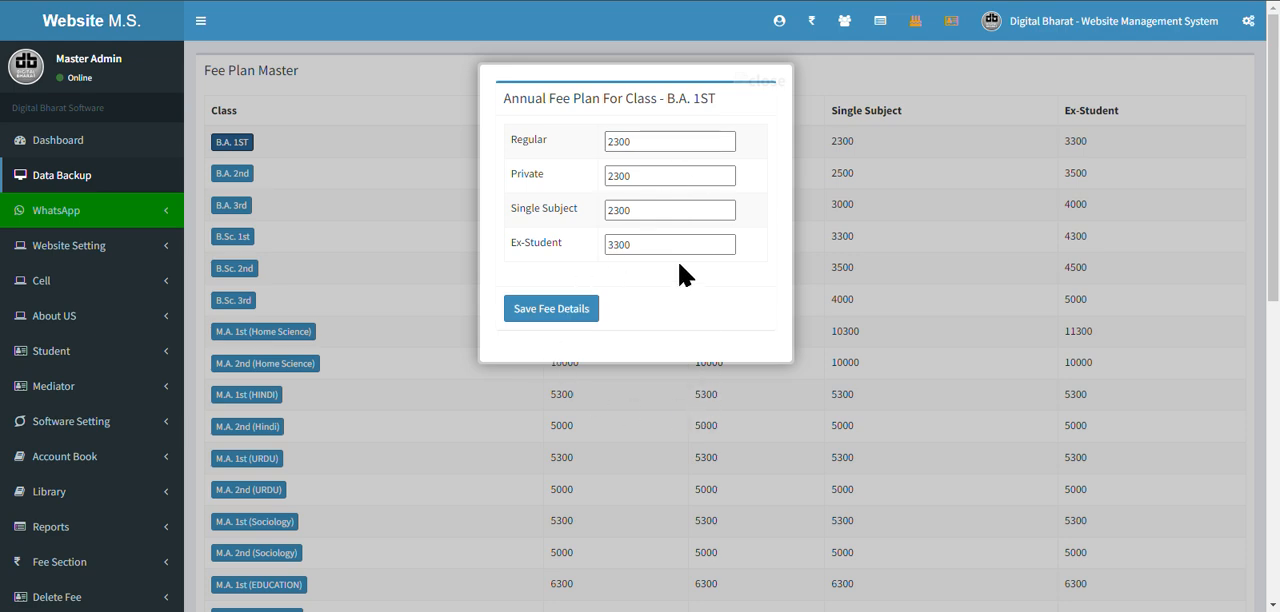
{"action": "double_click", "coordinate": [639, 143]}
{"action": "type", "text": "2"}
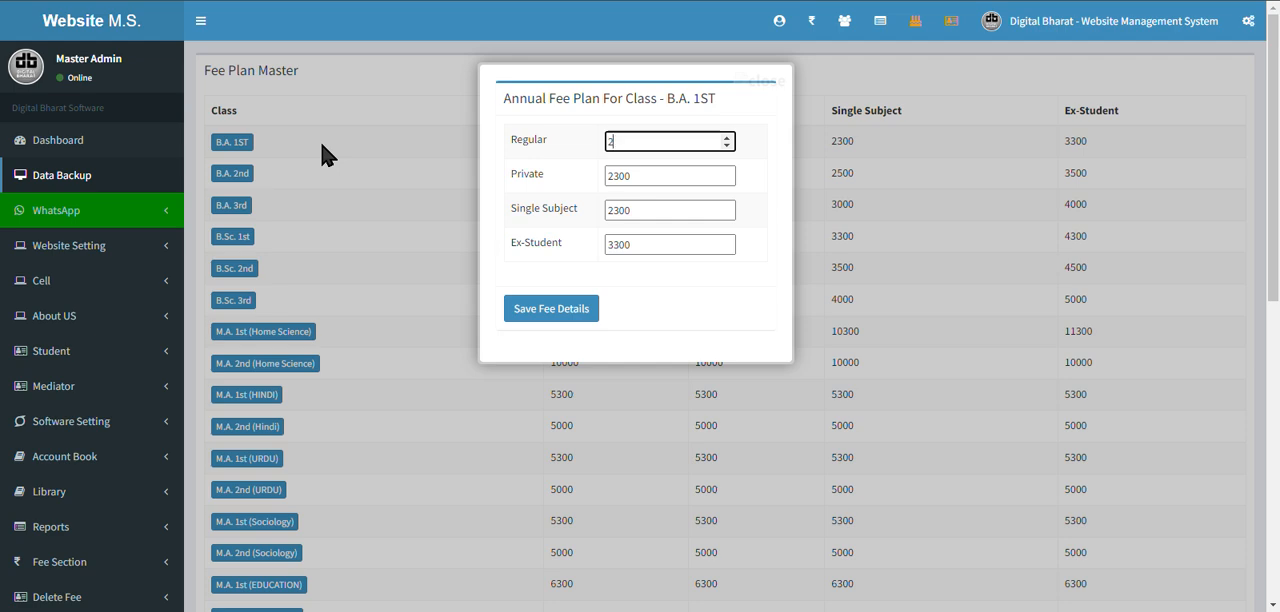
{"action": "type", "text": "500"}
{"action": "key", "text": "Tab"}
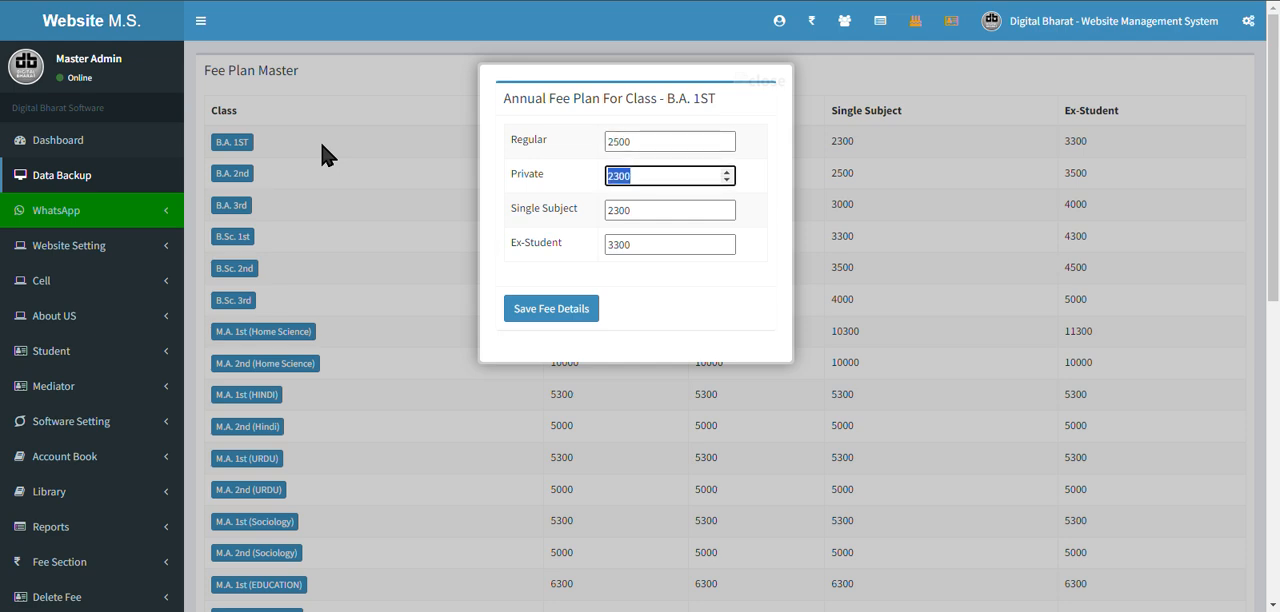
{"action": "type", "text": "2000"}
{"action": "key", "text": "Tab"}
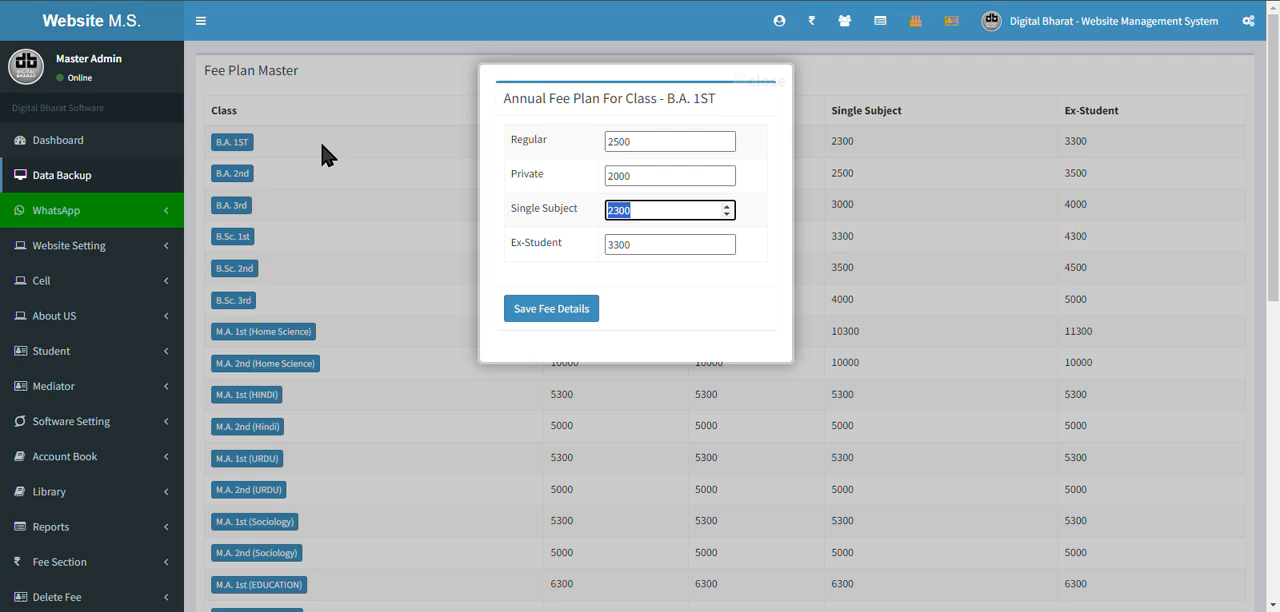
{"action": "type", "text": "0"}
{"action": "key", "text": "Tab"}
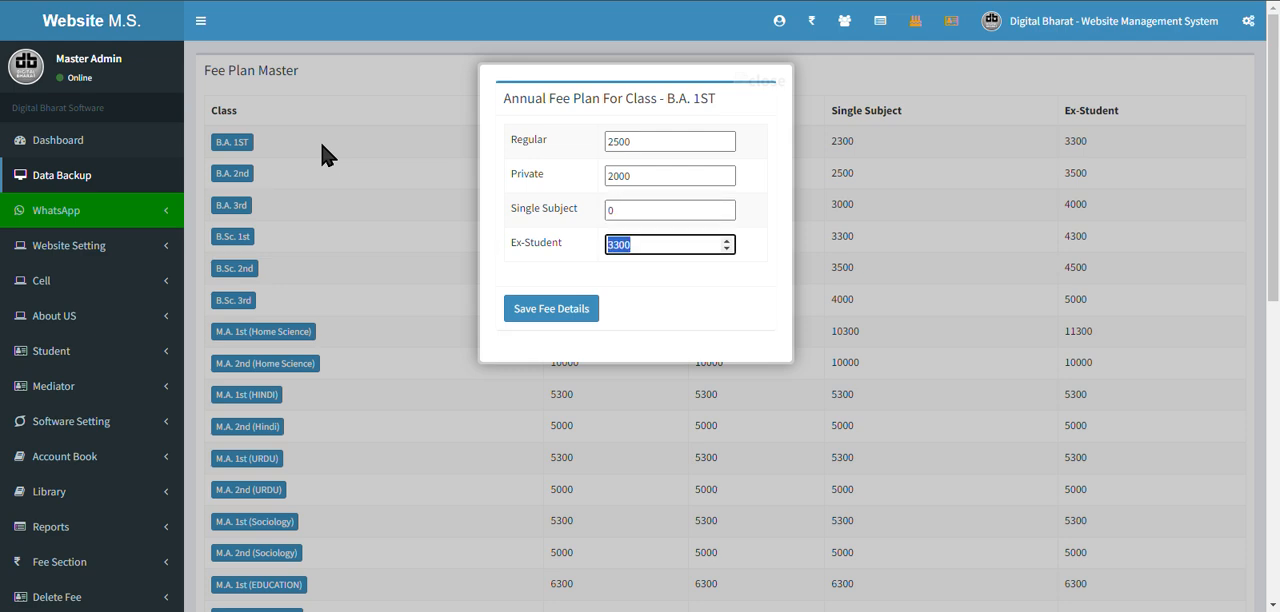
{"action": "left_click", "coordinate": [541, 318]}
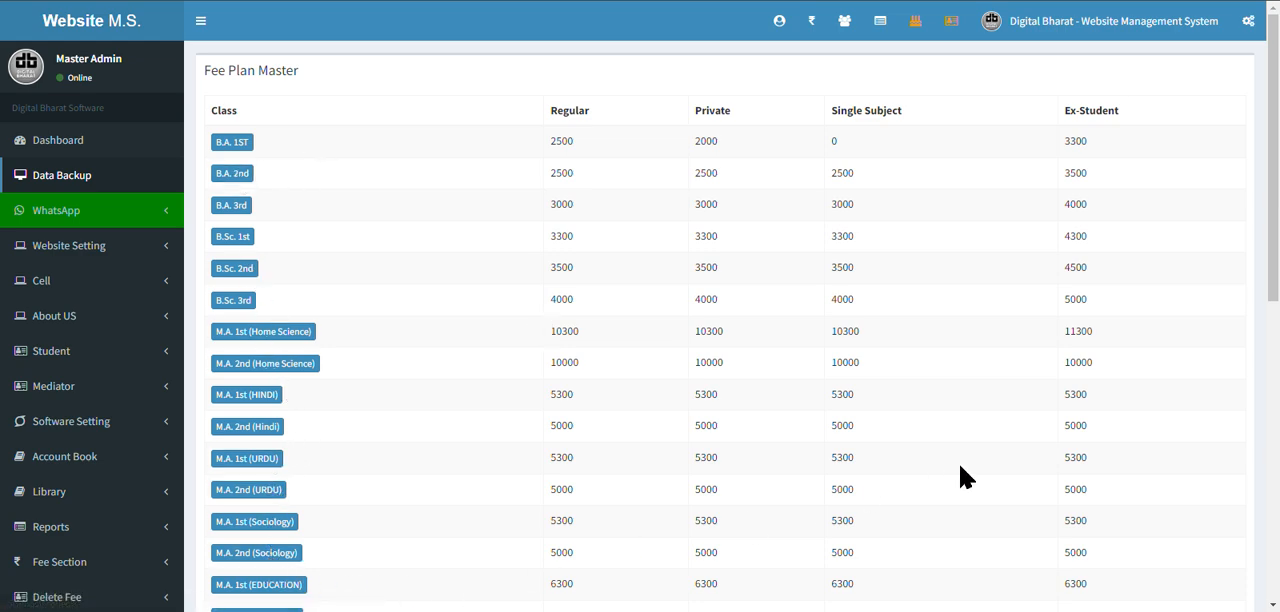
Look through the course fee plan and open the admission form fee setting to view it.
{"action": "scroll", "coordinate": [285, 393], "scroll_direction": "down", "scroll_amount": 1}
{"action": "scroll", "coordinate": [283, 395], "scroll_direction": "down", "scroll_amount": 1}
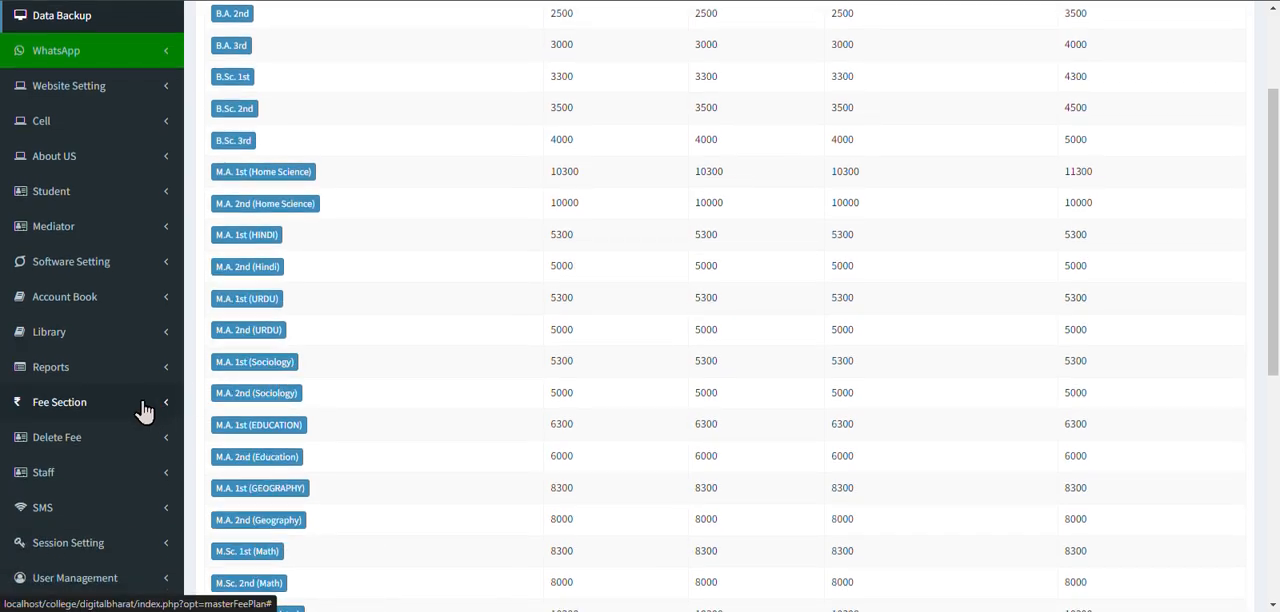
{"action": "left_click", "coordinate": [62, 404]}
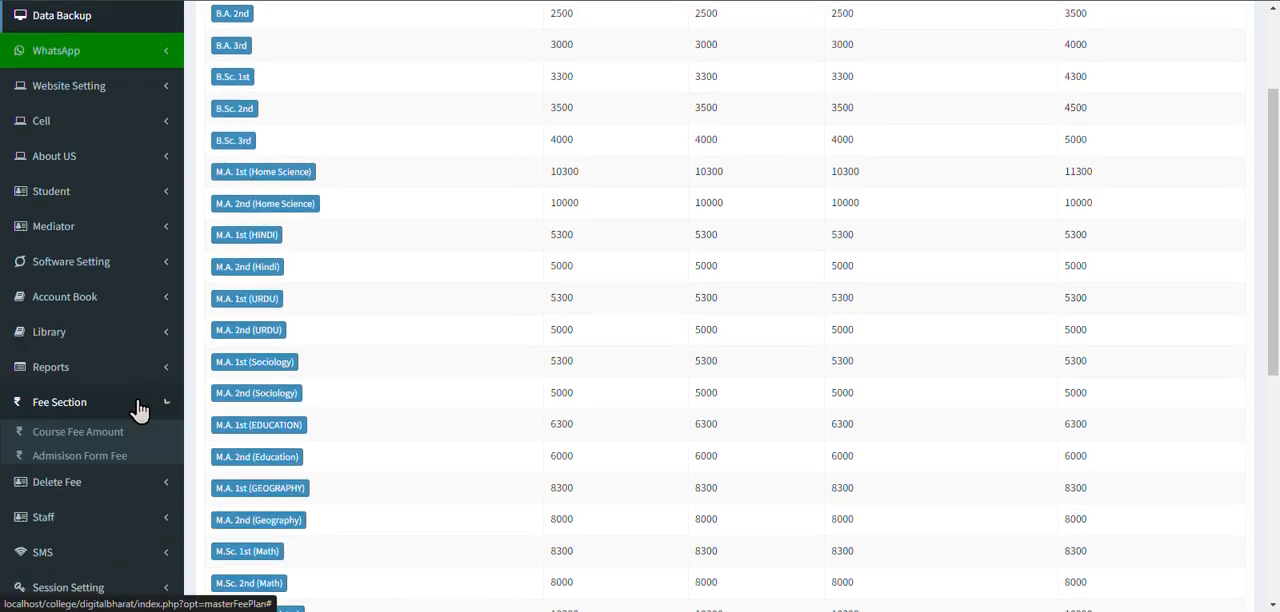
{"action": "left_click", "coordinate": [103, 463]}
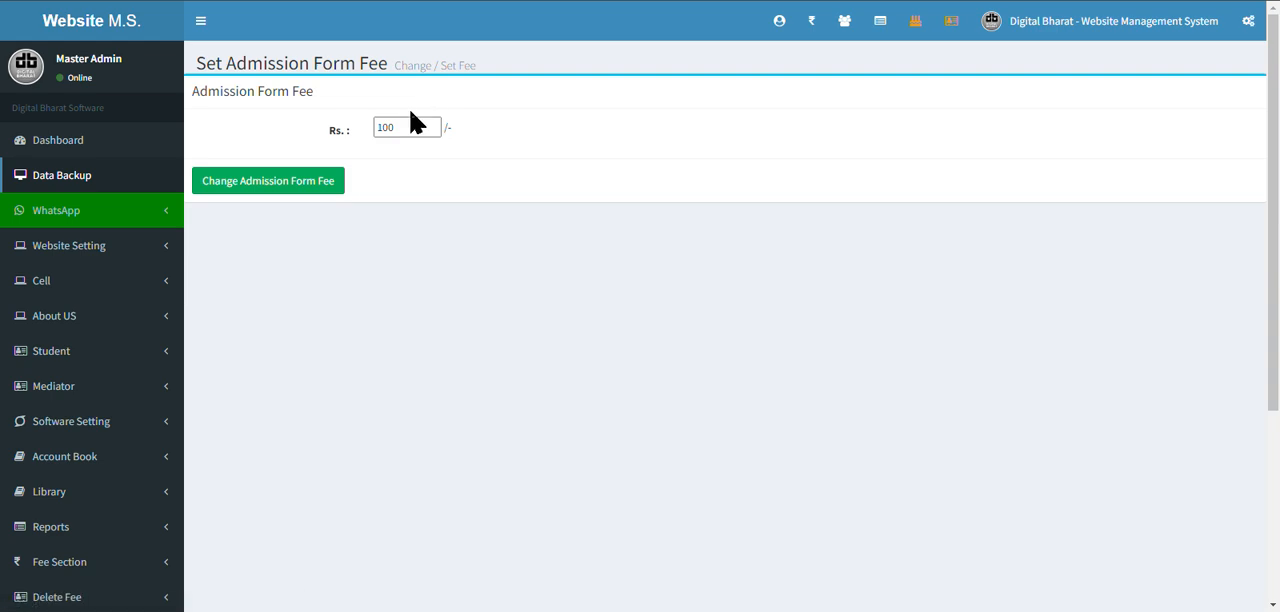
Open the all other fees page, view the Scholership Fee plan and close it without changes.
{"action": "scroll", "coordinate": [296, 392], "scroll_direction": "down", "scroll_amount": 3}
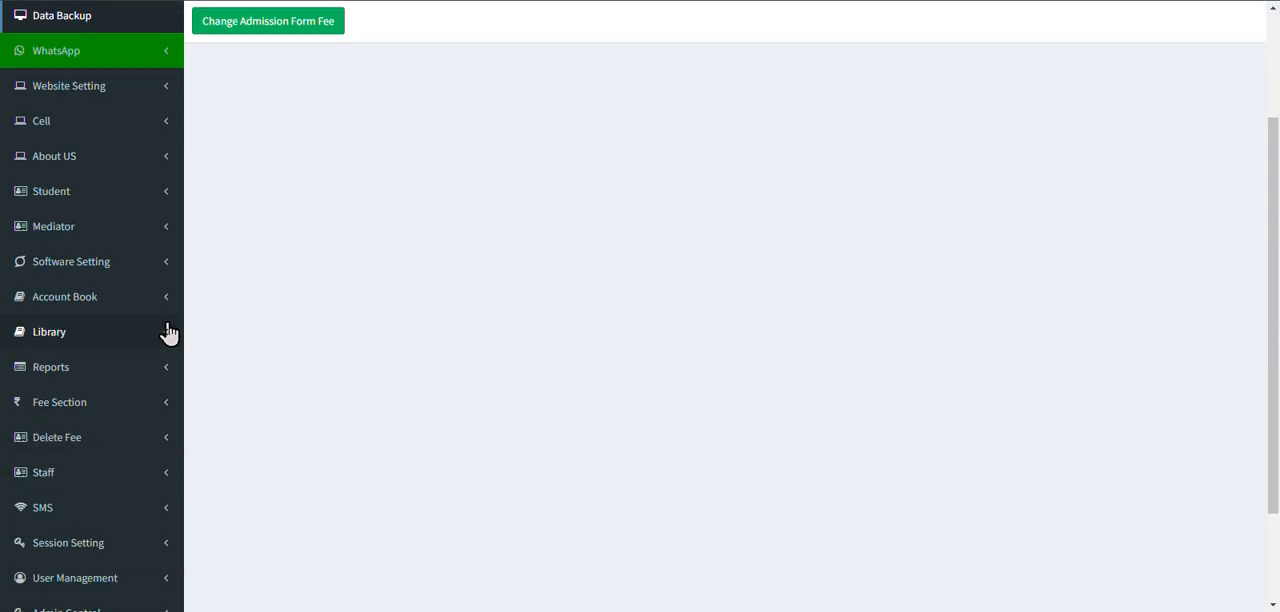
{"action": "left_click", "coordinate": [126, 405]}
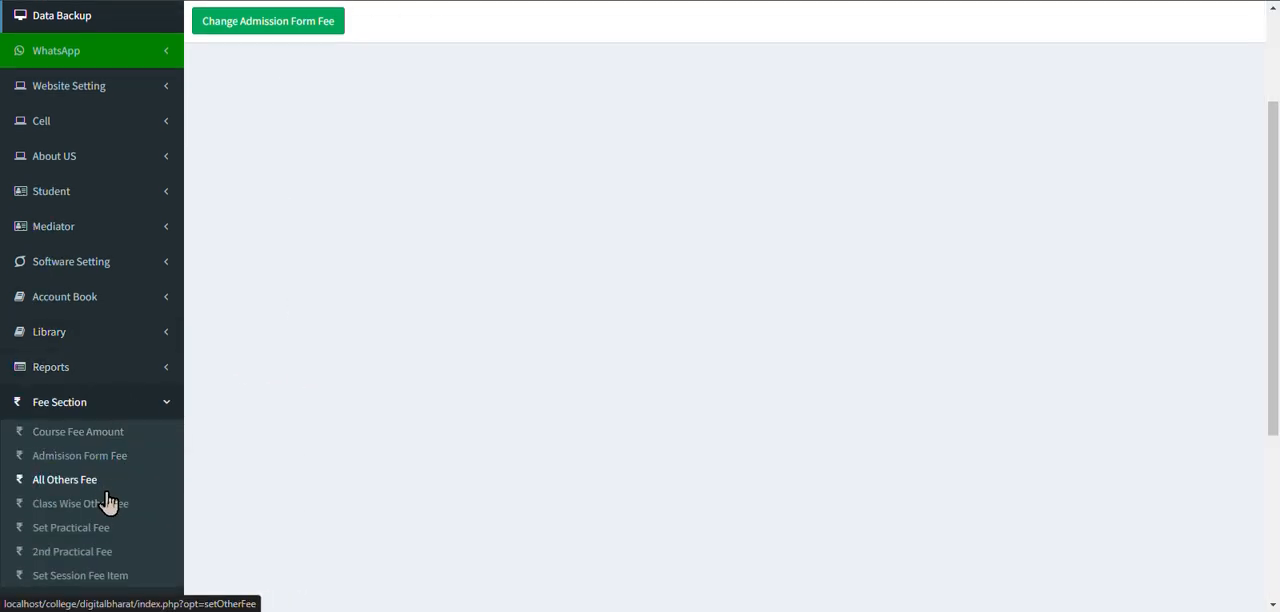
{"action": "left_click", "coordinate": [83, 490]}
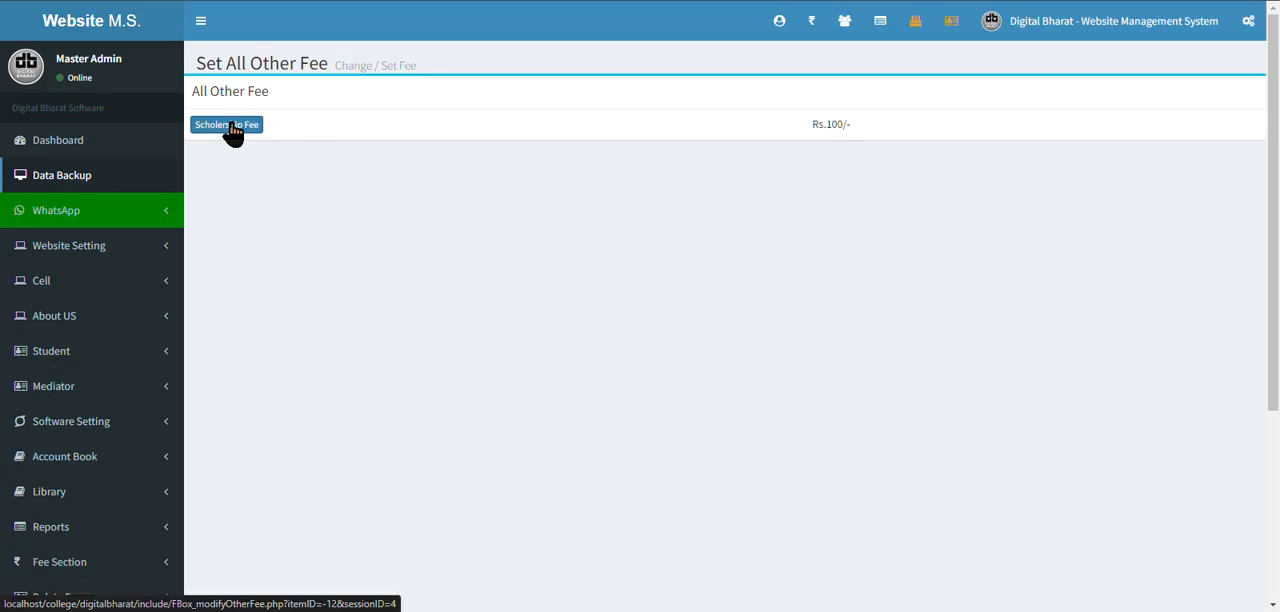
{"action": "scroll", "coordinate": [271, 334], "scroll_direction": "down", "scroll_amount": 3}
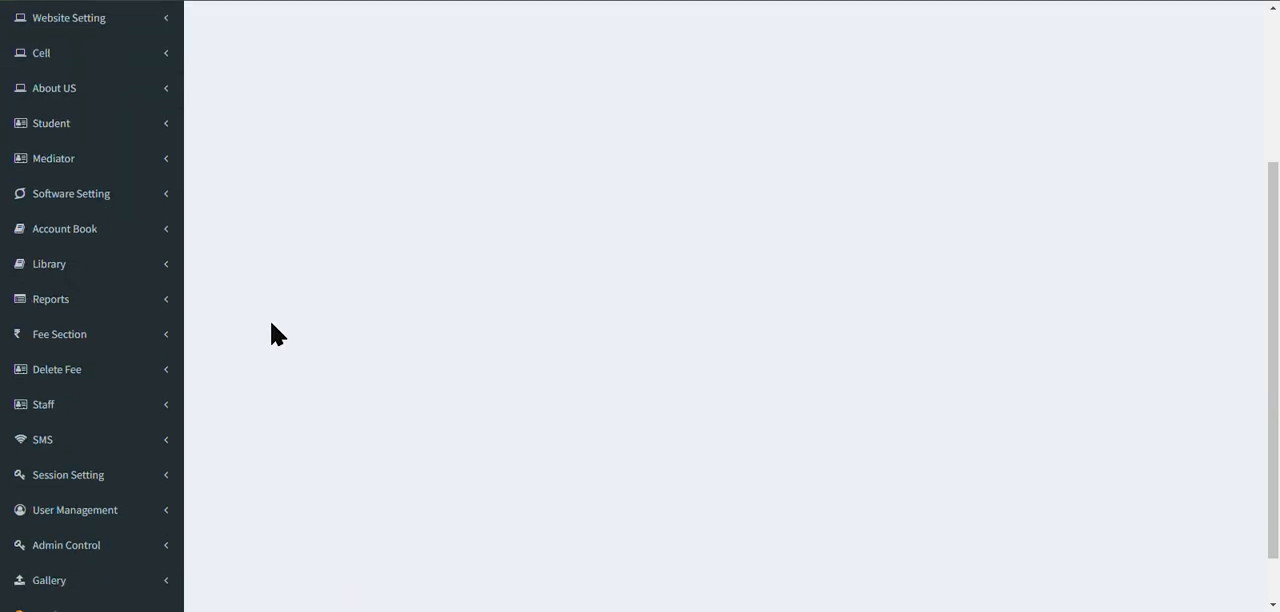
{"action": "scroll", "coordinate": [271, 291], "scroll_direction": "up", "scroll_amount": 3}
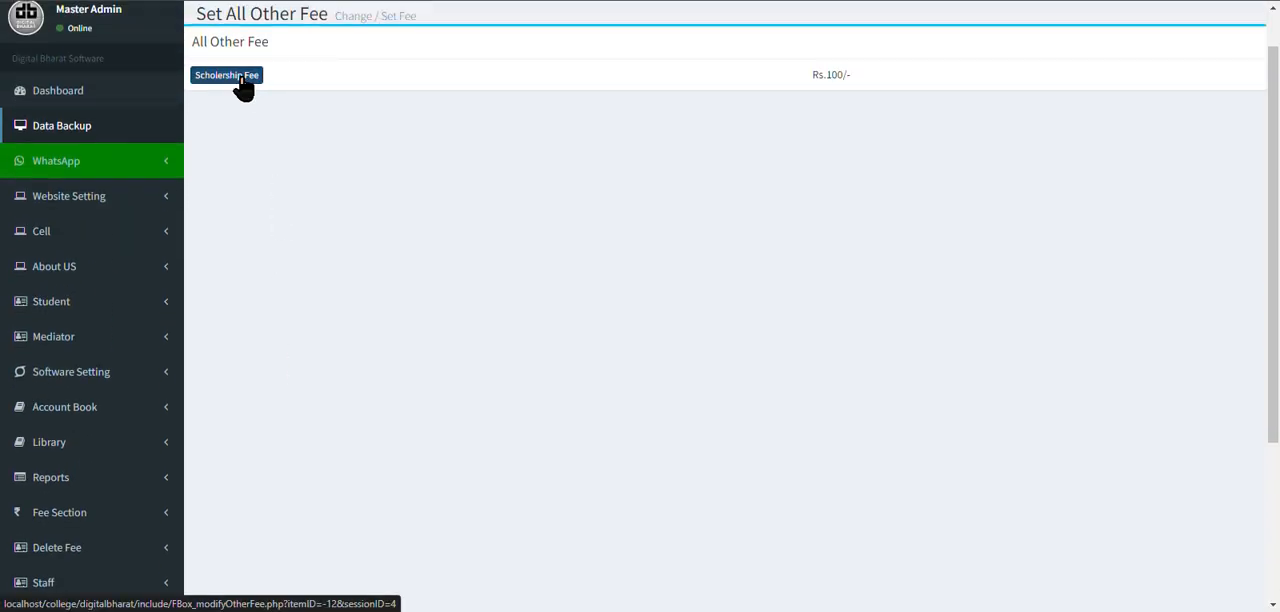
{"action": "left_click", "coordinate": [242, 86]}
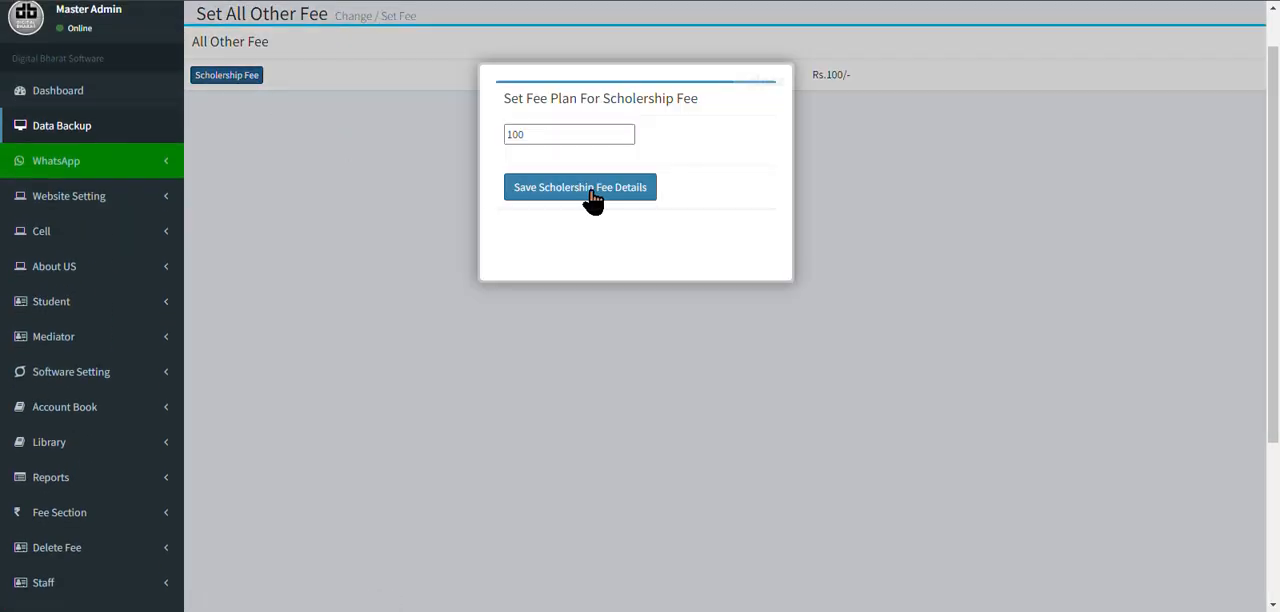
{"action": "left_click", "coordinate": [337, 320]}
Open the class-wise other fee plan with Examination Fee as the fee item.
{"action": "scroll", "coordinate": [240, 430], "scroll_direction": "down", "scroll_amount": 3}
{"action": "left_click", "coordinate": [112, 276]}
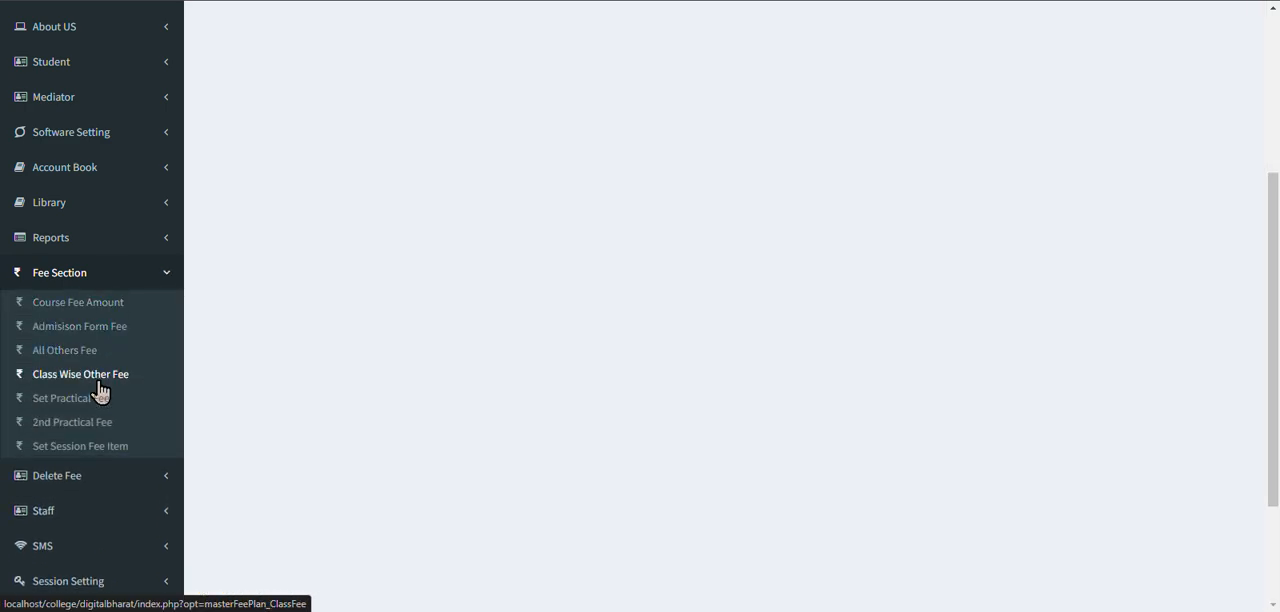
{"action": "left_click", "coordinate": [100, 376]}
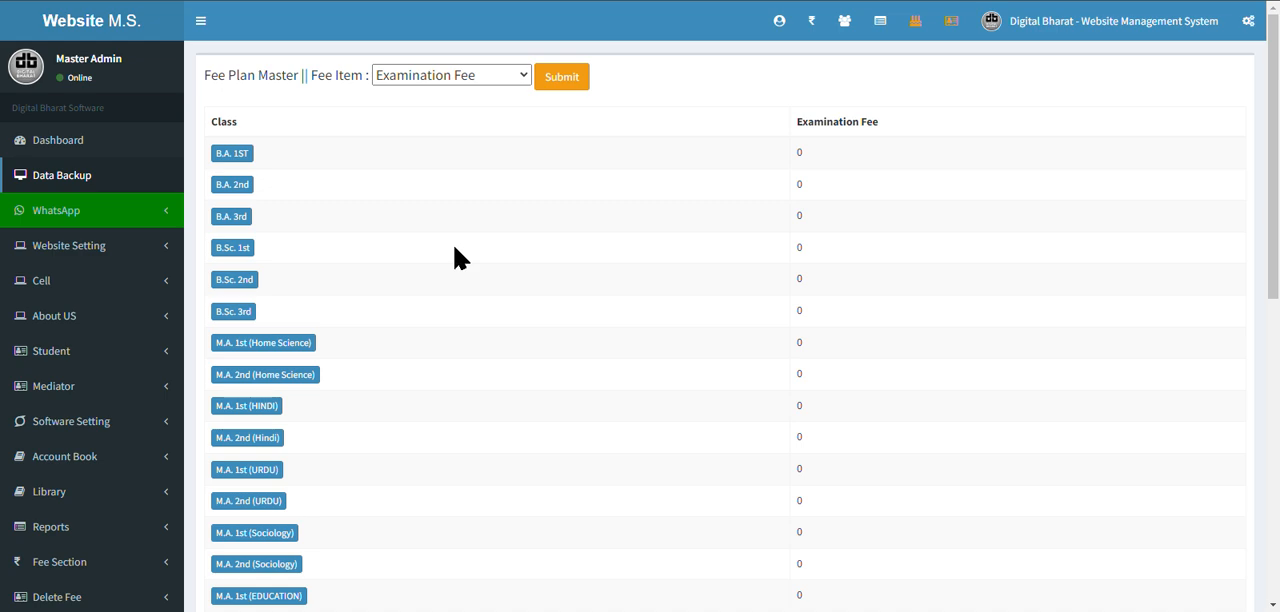
{"action": "left_click", "coordinate": [421, 84]}
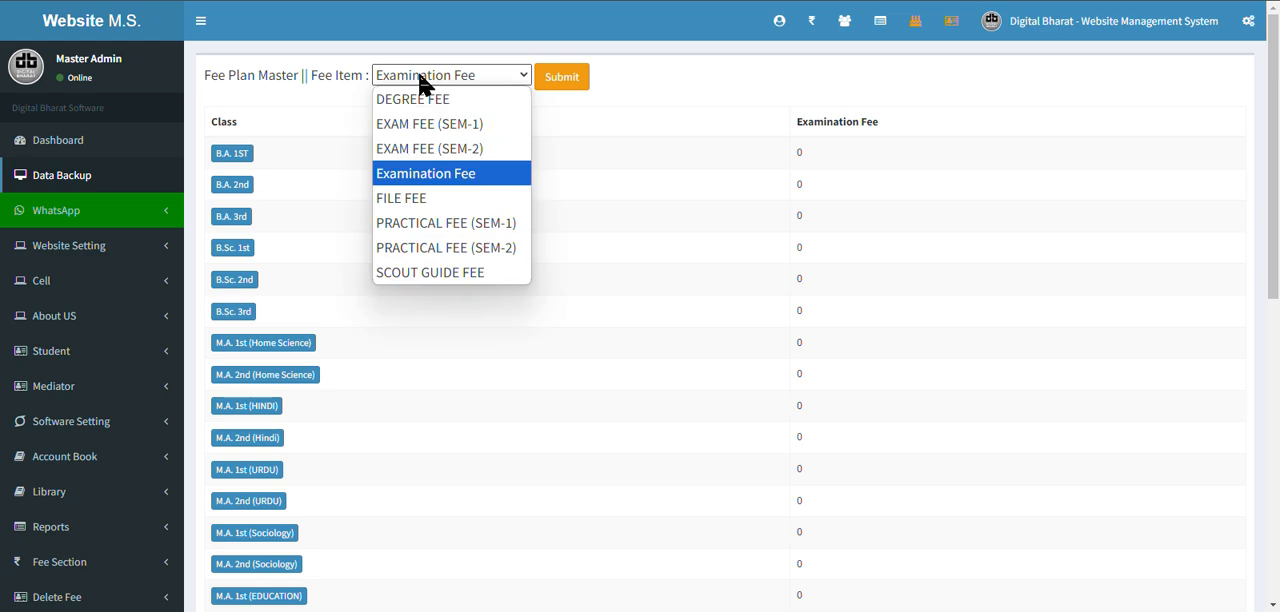
{"action": "left_click", "coordinate": [435, 176]}
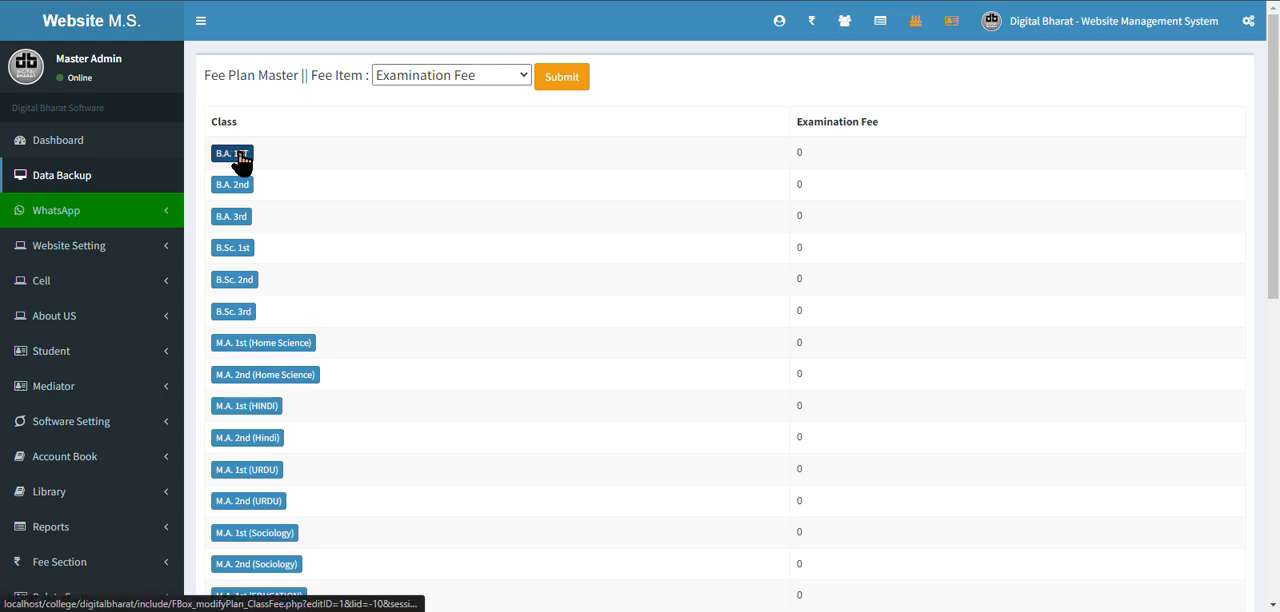
Set the examination fee for class B.A. 1ST to 200 and save it.
{"action": "left_click", "coordinate": [240, 155]}
{"action": "double_click", "coordinate": [674, 143]}
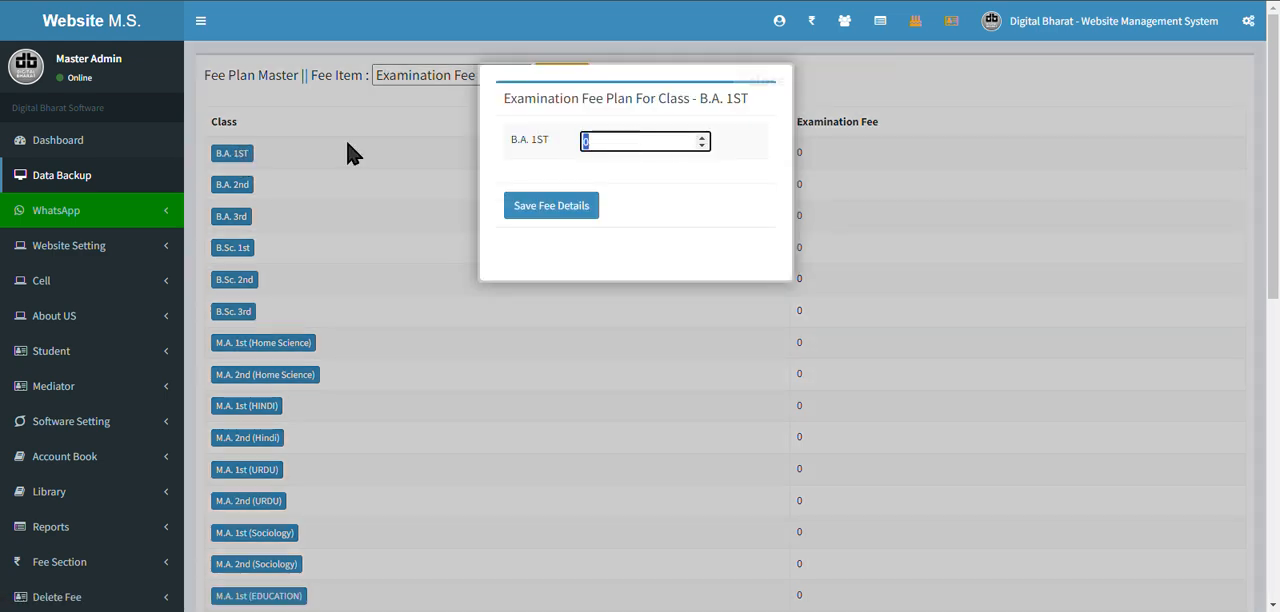
{"action": "type", "text": "200"}
{"action": "left_click", "coordinate": [530, 210]}
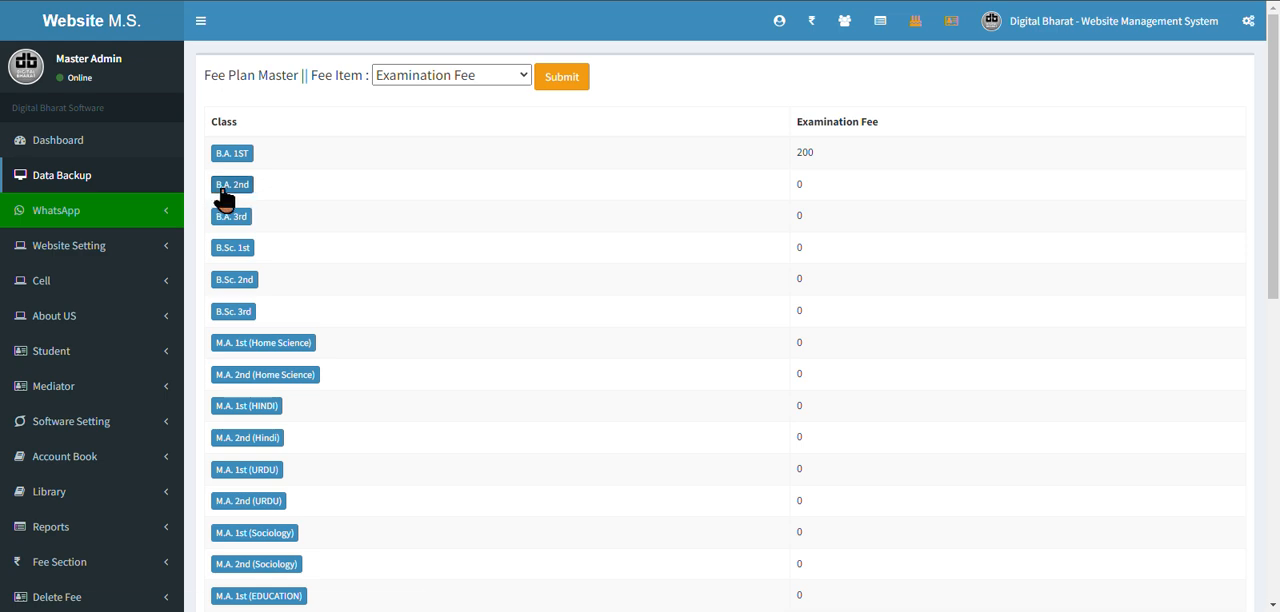
Set the examination fee for class B.A. 2nd to 250 and save it.
{"action": "left_click", "coordinate": [226, 192]}
{"action": "double_click", "coordinate": [588, 145]}
{"action": "type", "text": "2"}
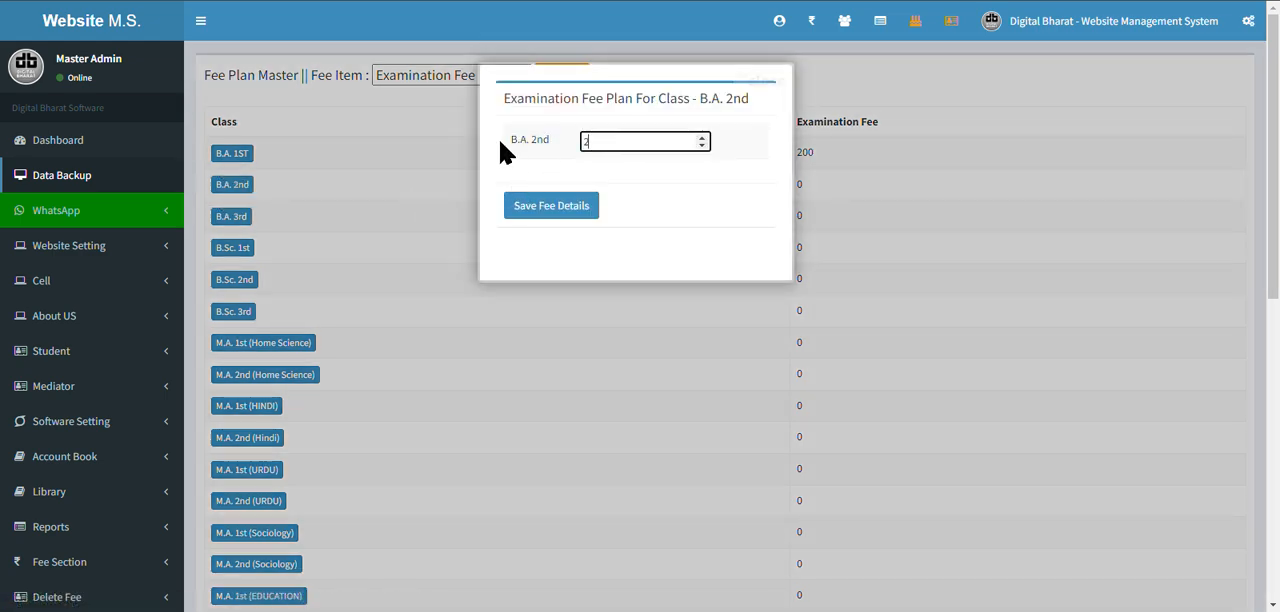
{"action": "type", "text": "50"}
{"action": "key", "text": "Return"}
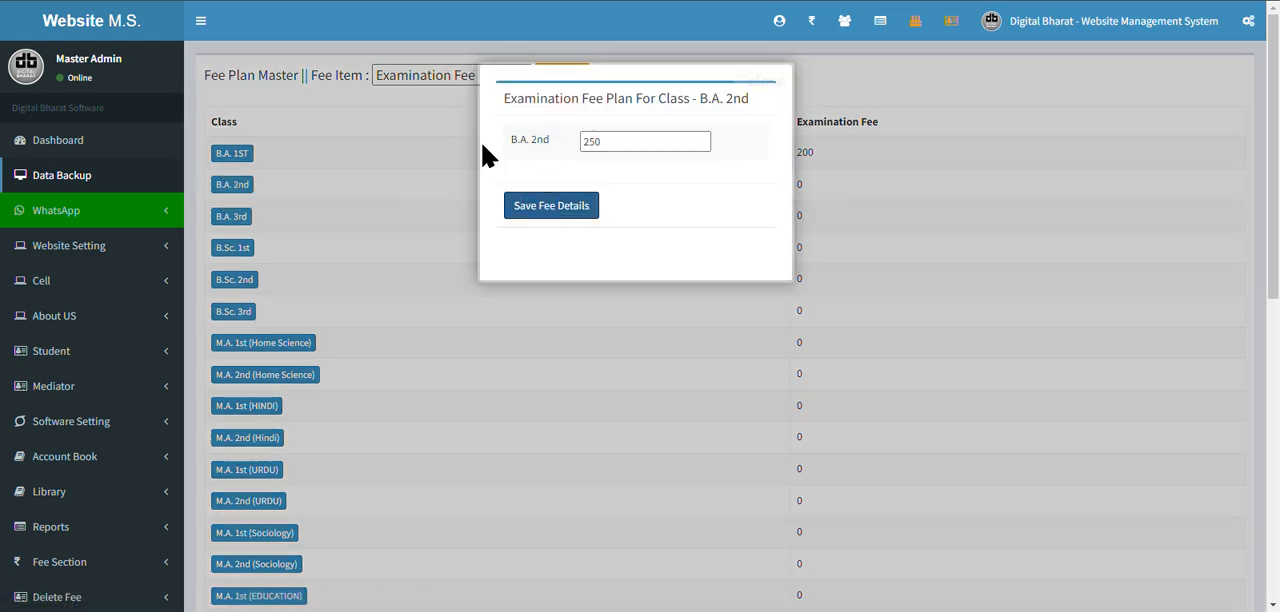
{"action": "left_click", "coordinate": [443, 80]}
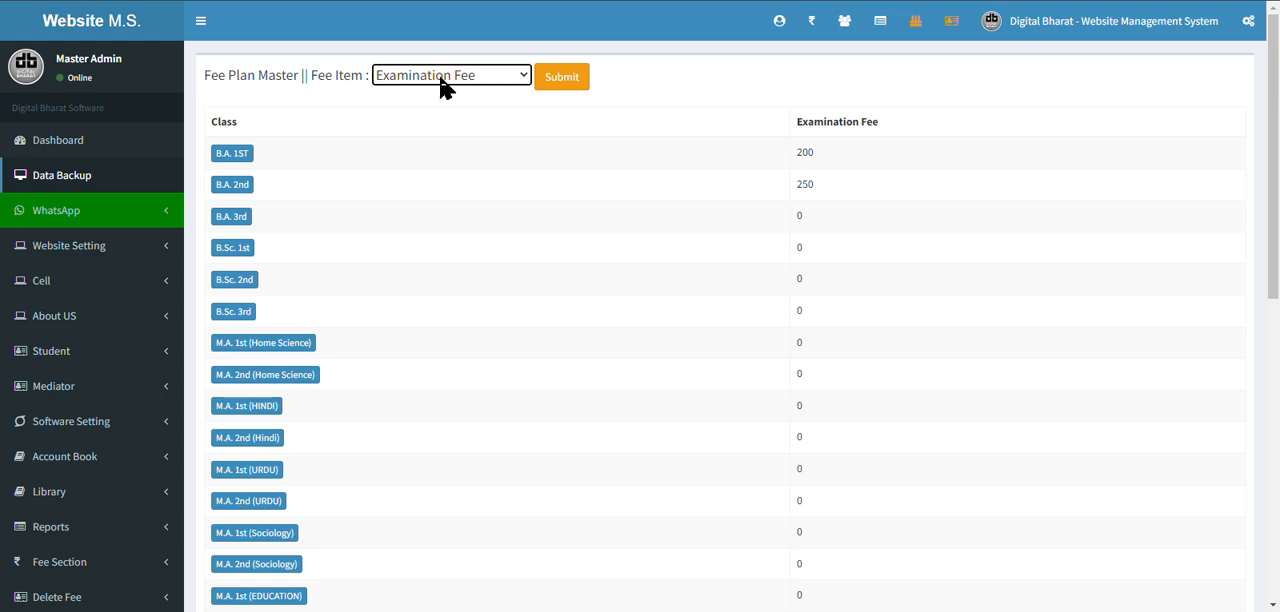
{"action": "left_click", "coordinate": [487, 202]}
Open the practical fee settings and list the subject fees for class B.A. 1ST.
{"action": "scroll", "coordinate": [510, 350], "scroll_direction": "down", "scroll_amount": 3}
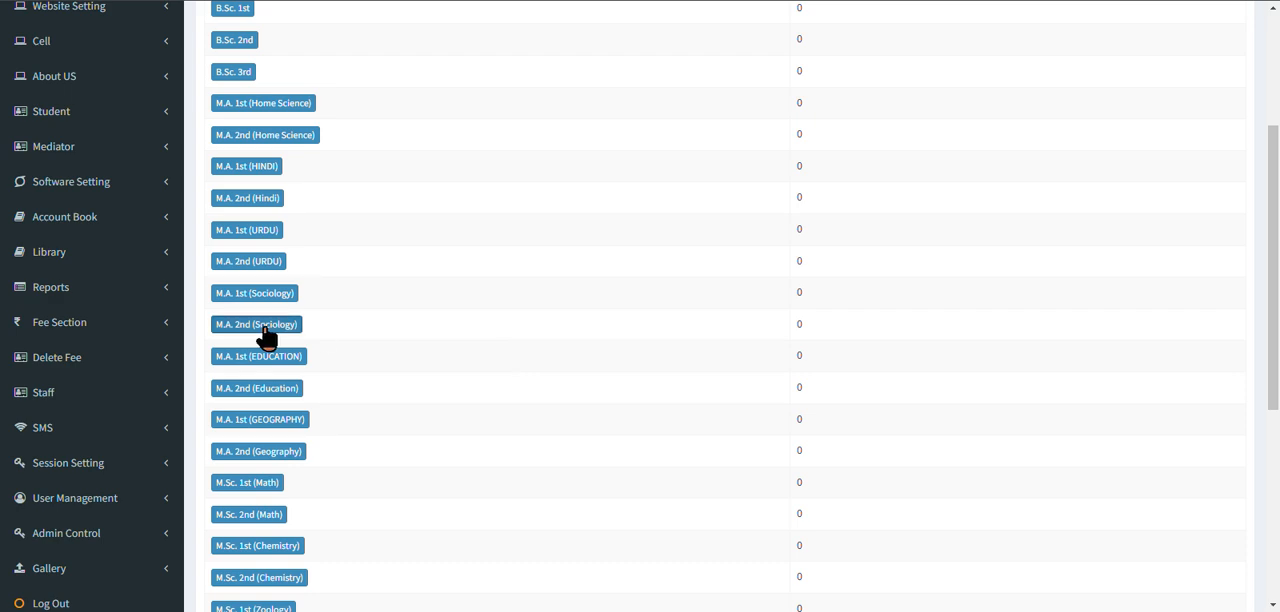
{"action": "left_click", "coordinate": [160, 334]}
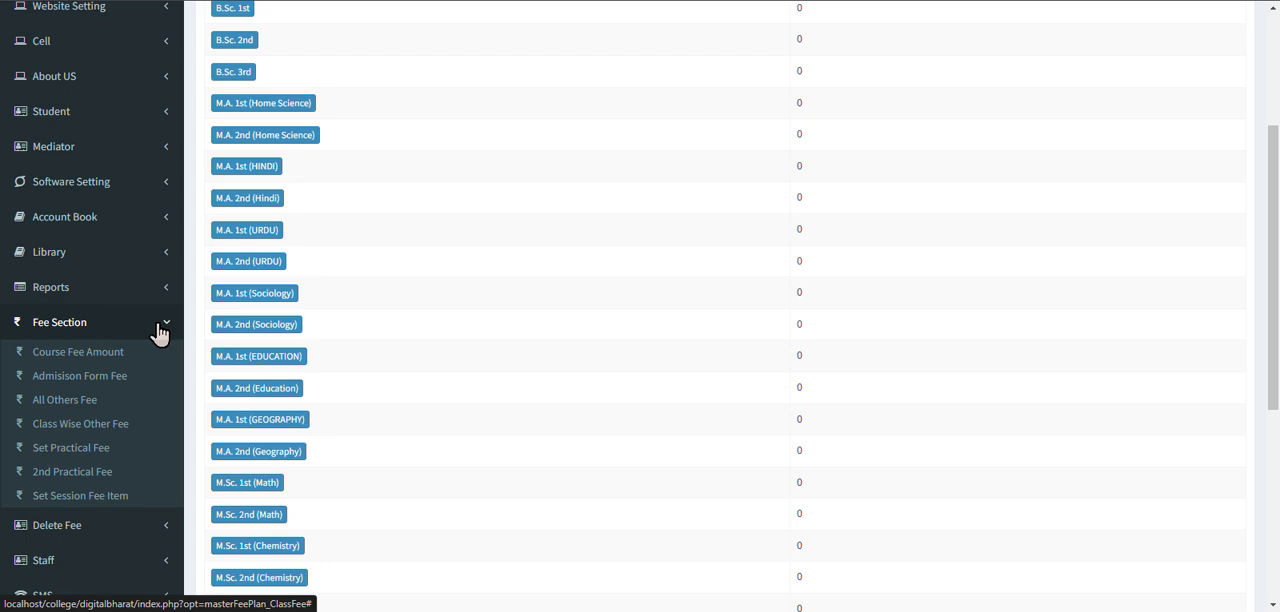
{"action": "left_click", "coordinate": [96, 452]}
{"action": "left_click", "coordinate": [355, 78]}
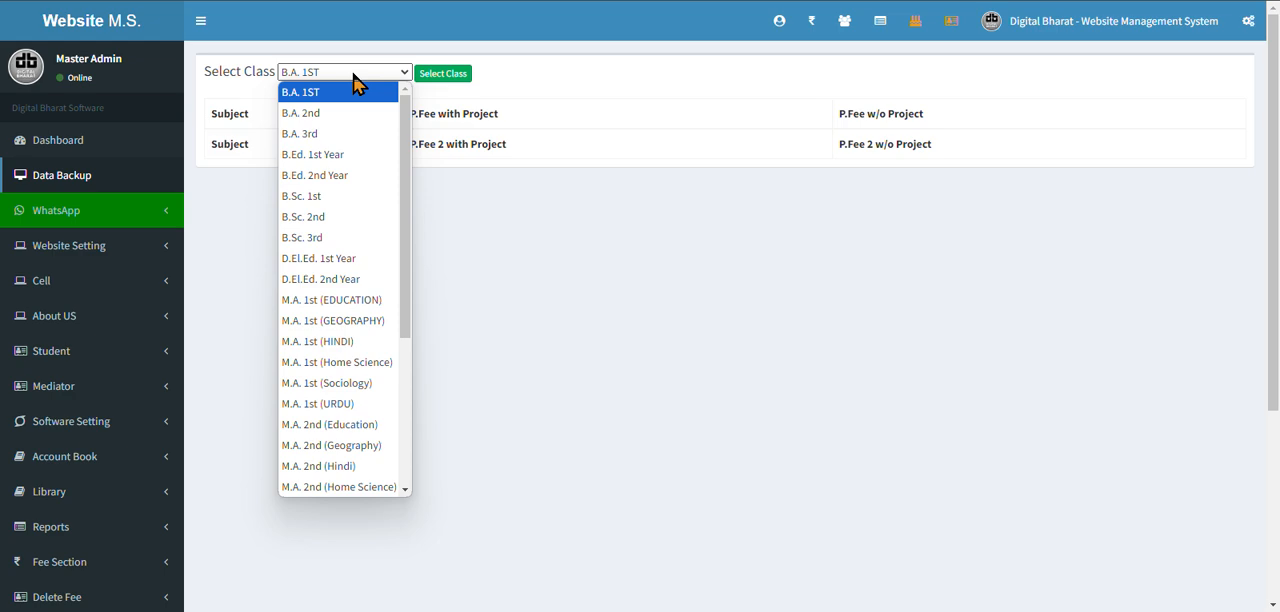
{"action": "left_click", "coordinate": [440, 77]}
{"action": "left_click", "coordinate": [440, 77]}
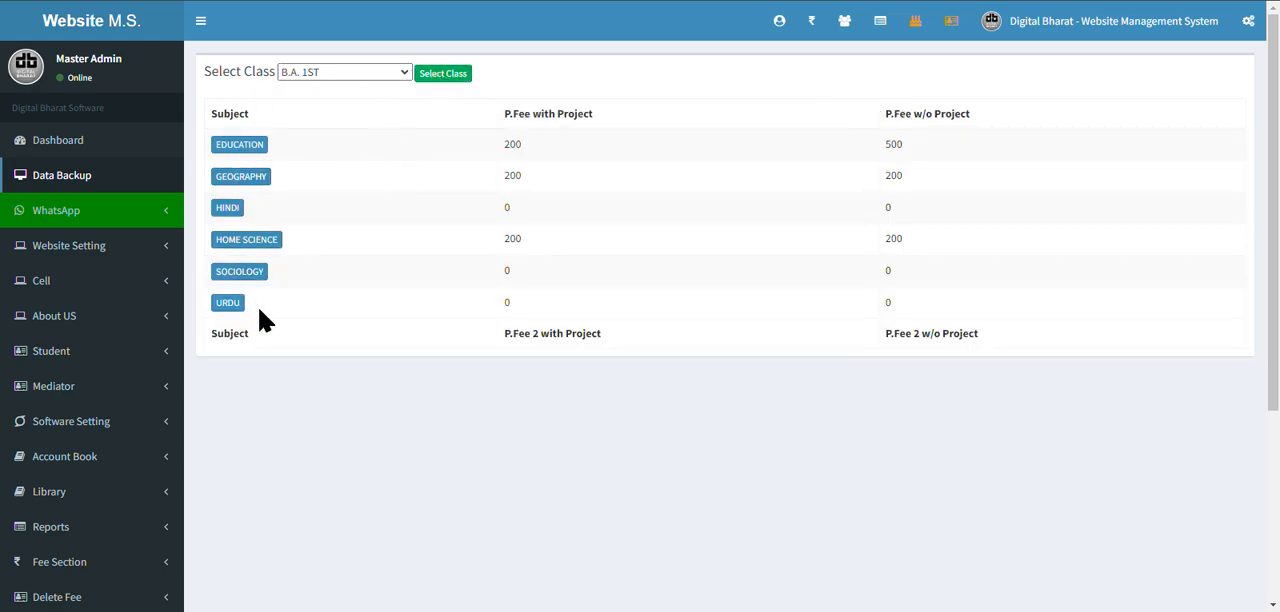
View the GEOGRAPHY practical fee plan, close it, and examine the practical fee columns with and without project.
{"action": "left_click", "coordinate": [240, 180]}
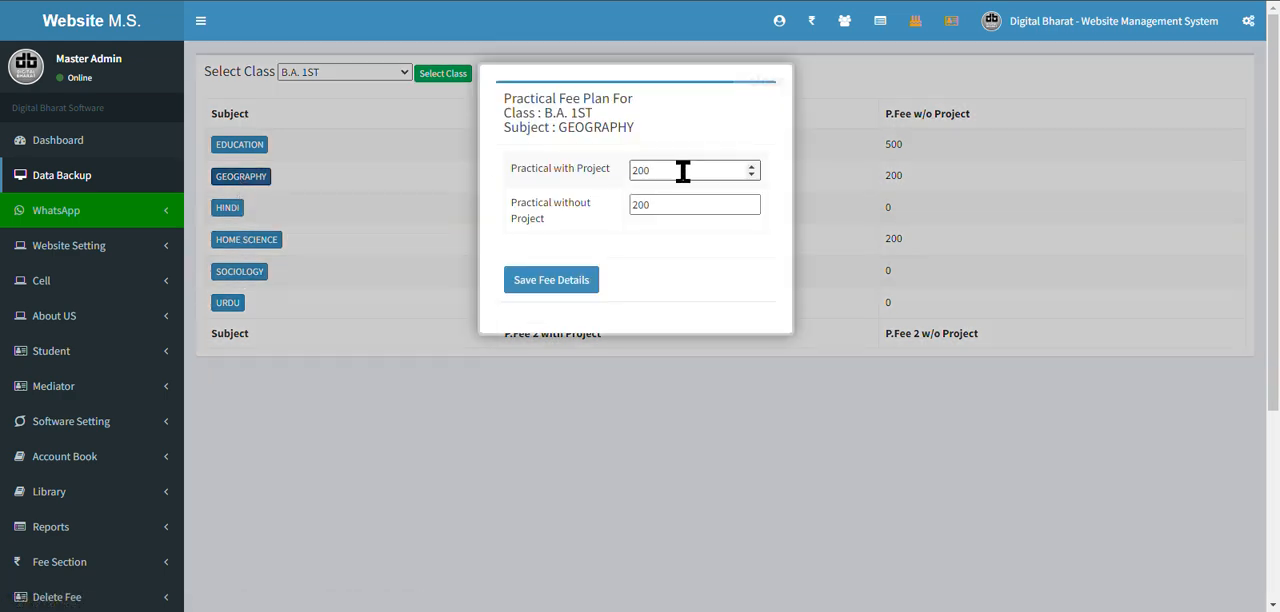
{"action": "left_click", "coordinate": [420, 160]}
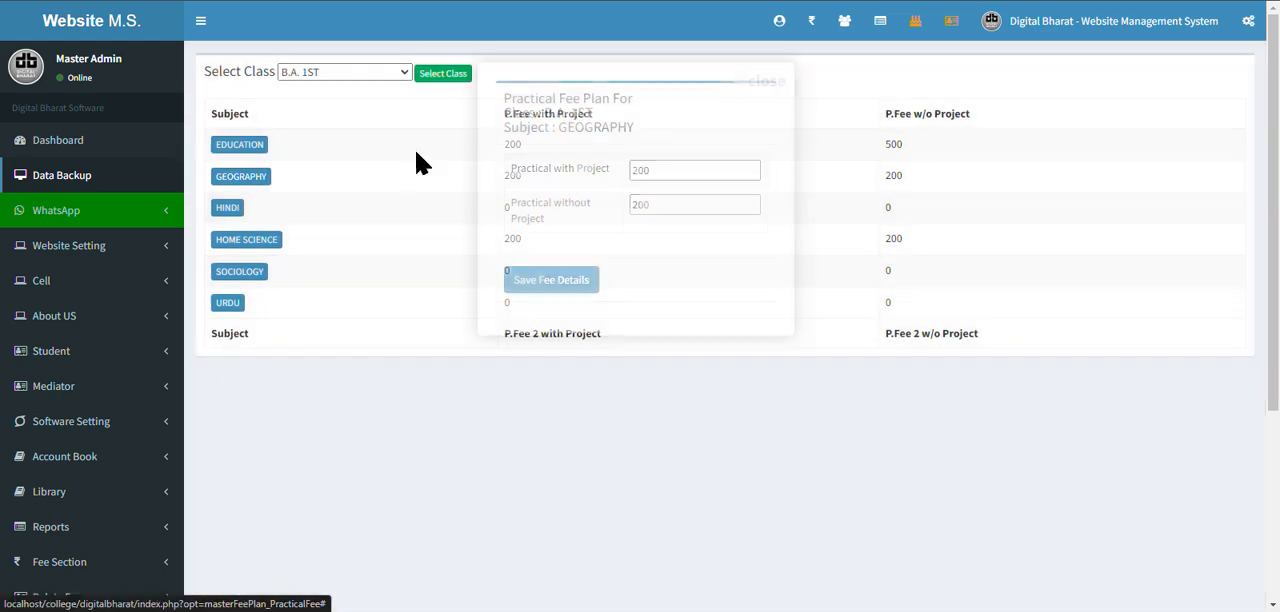
{"action": "left_click_drag", "start_coordinate": [575, 115], "coordinate": [505, 115]}
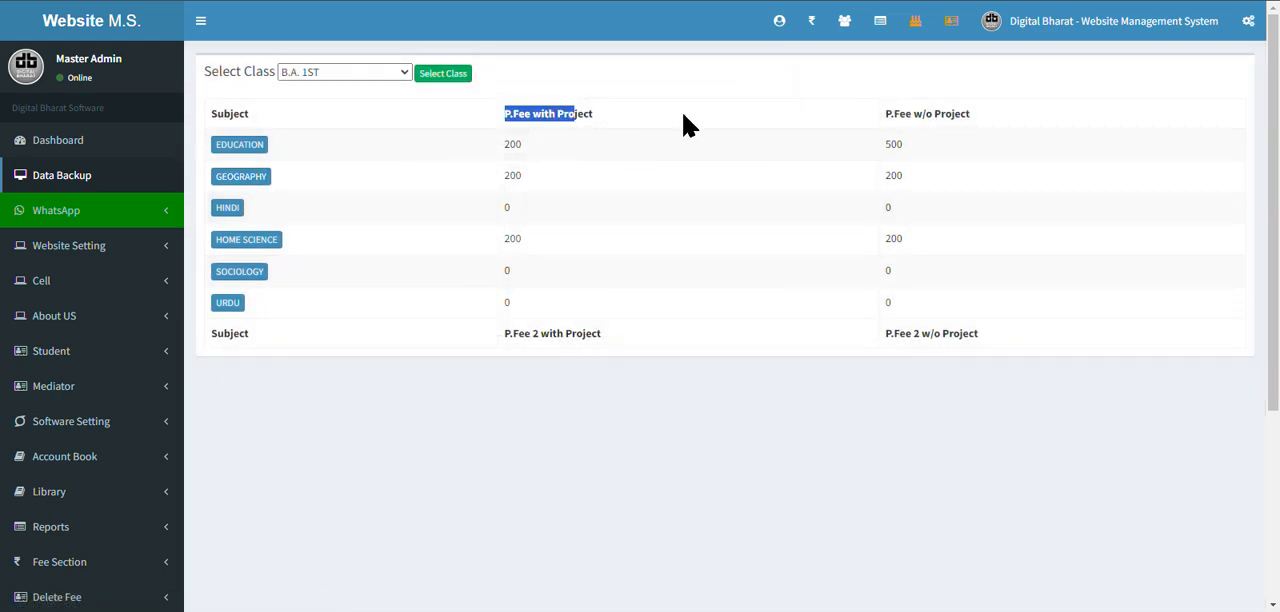
{"action": "left_click", "coordinate": [924, 115]}
{"action": "left_click_drag", "start_coordinate": [995, 130], "coordinate": [871, 126]}
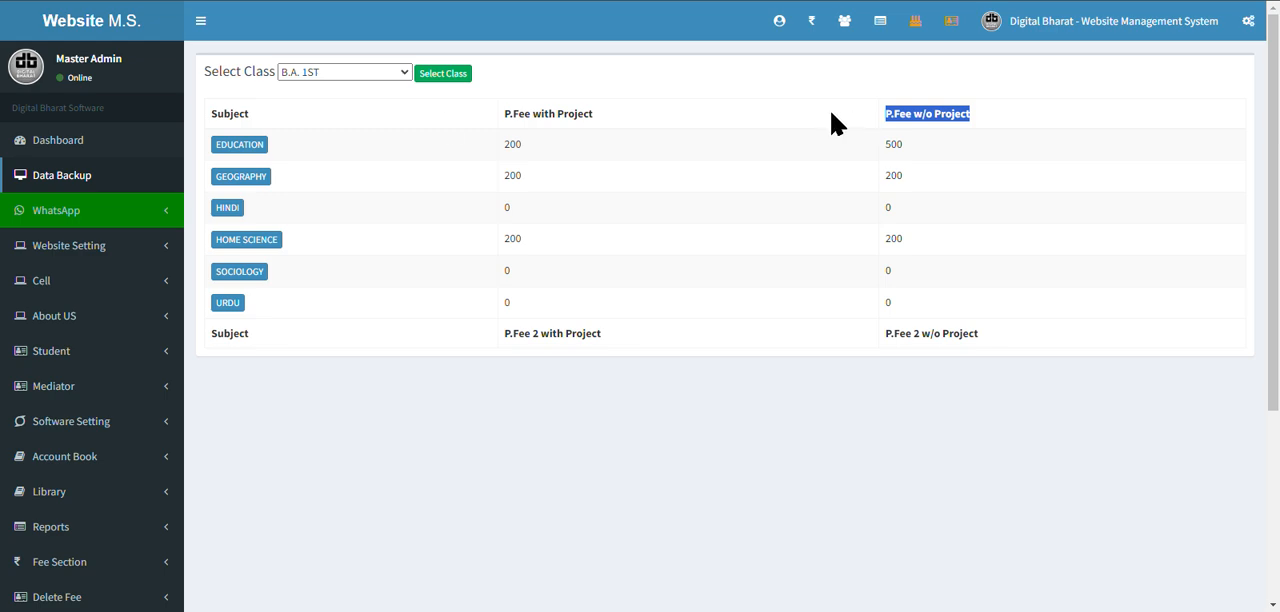
Open the EDUCATION practical fee plan for class B.A. 1ST, check its with-project and without-project fees, and save it.
{"action": "left_click", "coordinate": [246, 150]}
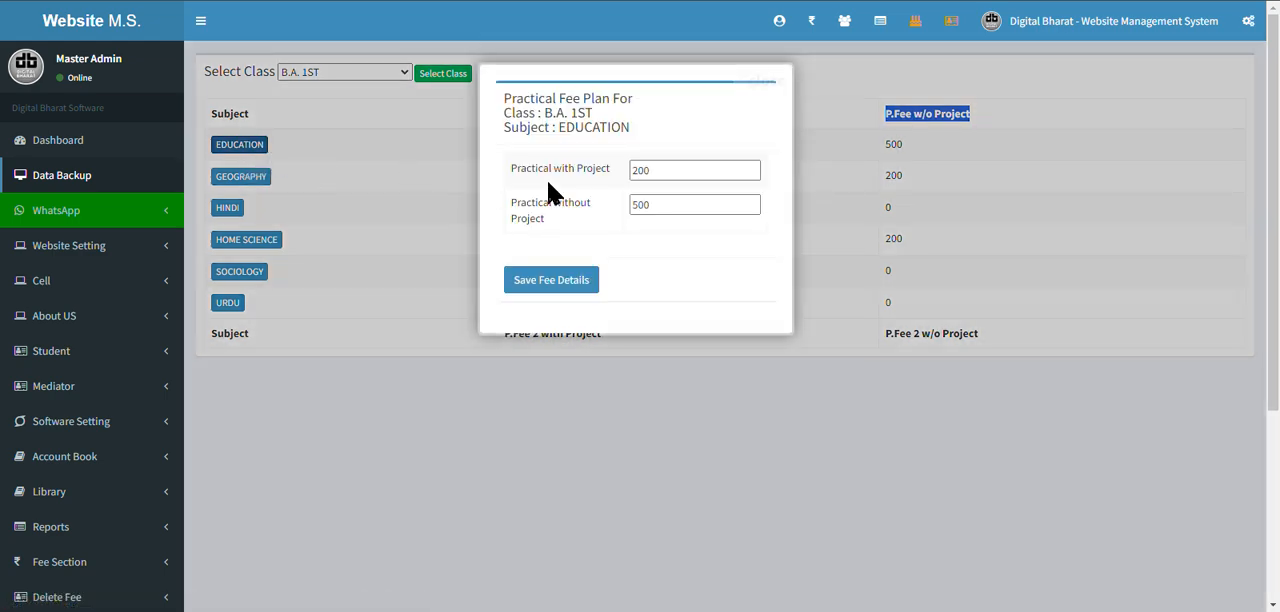
{"action": "left_click_drag", "start_coordinate": [660, 170], "coordinate": [600, 169]}
{"action": "left_click_drag", "start_coordinate": [691, 205], "coordinate": [530, 208]}
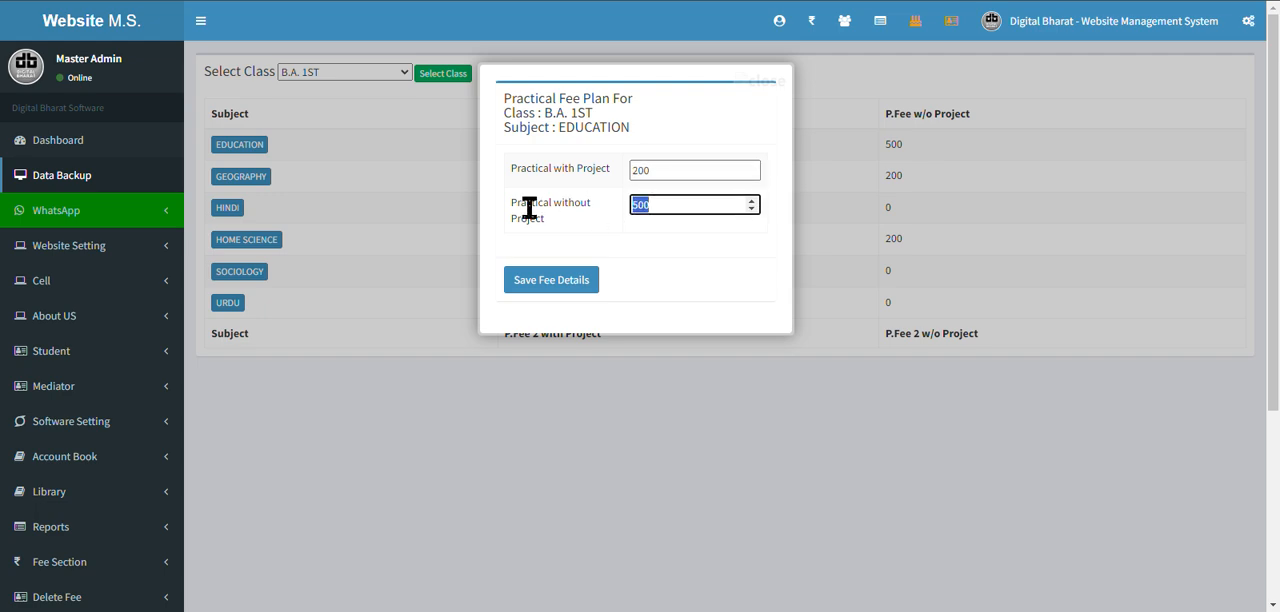
{"action": "left_click", "coordinate": [556, 283]}
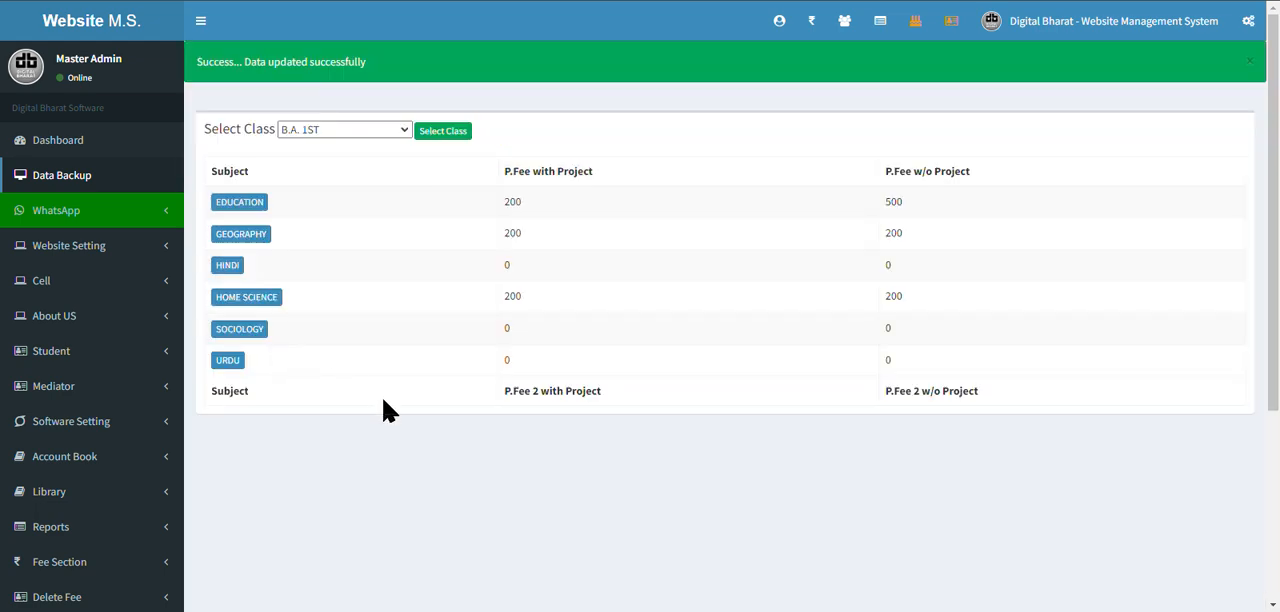
Open the second practical fee settings from the fee section.
{"action": "scroll", "coordinate": [385, 409], "scroll_direction": "down", "scroll_amount": 3}
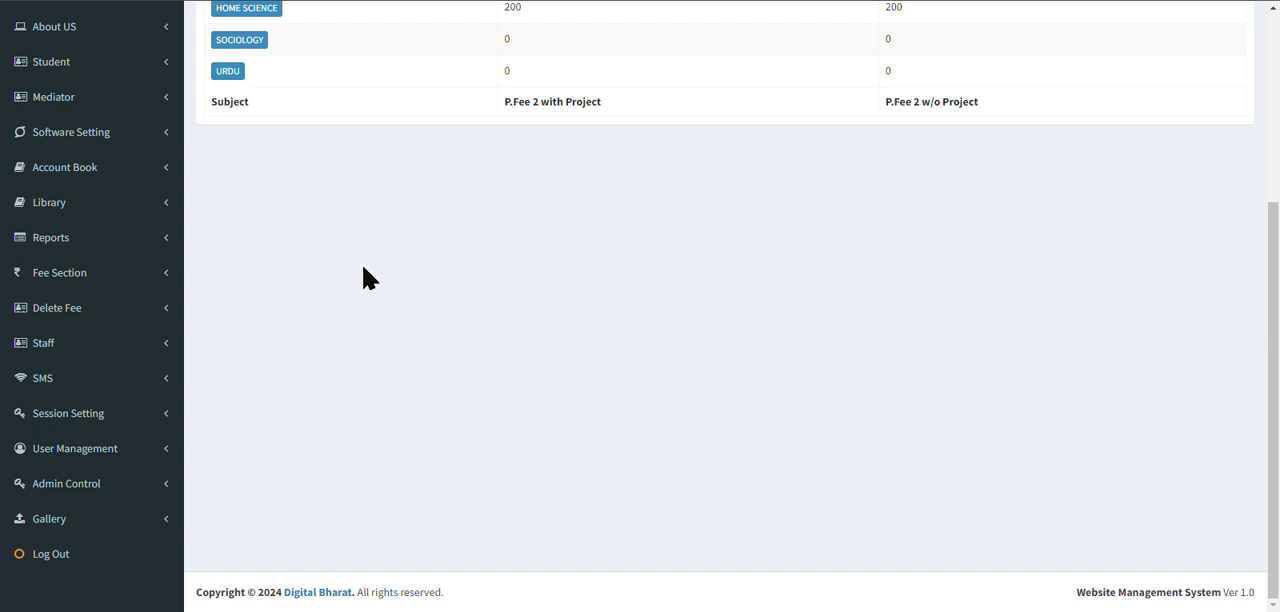
{"action": "left_click", "coordinate": [165, 281]}
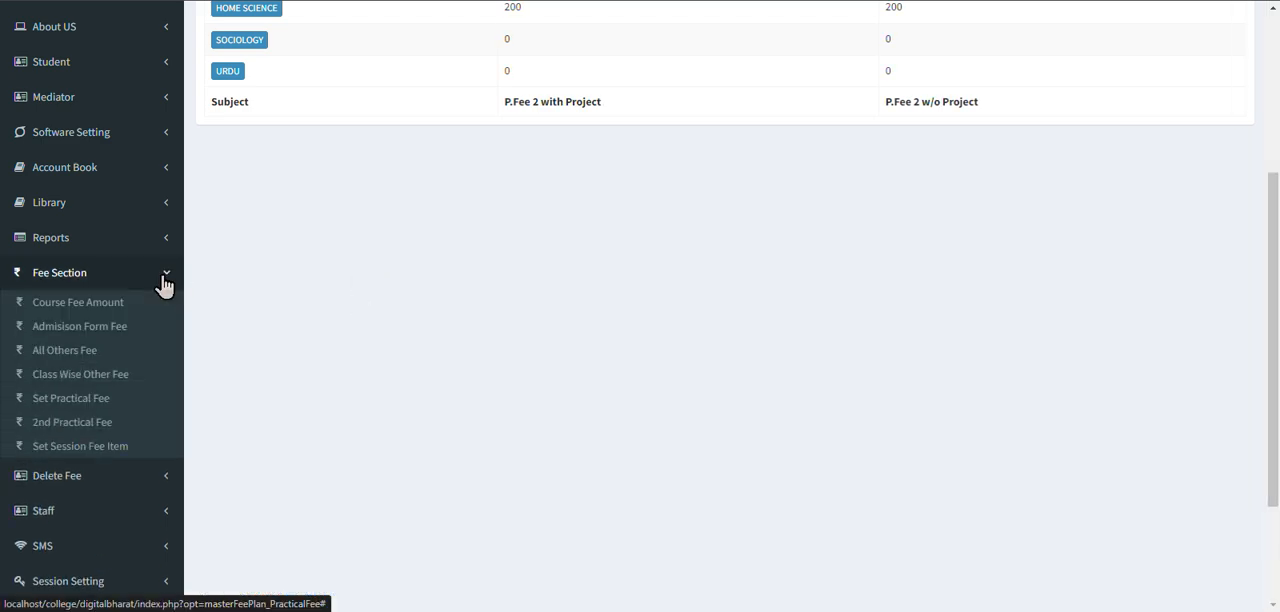
{"action": "left_click", "coordinate": [97, 433]}
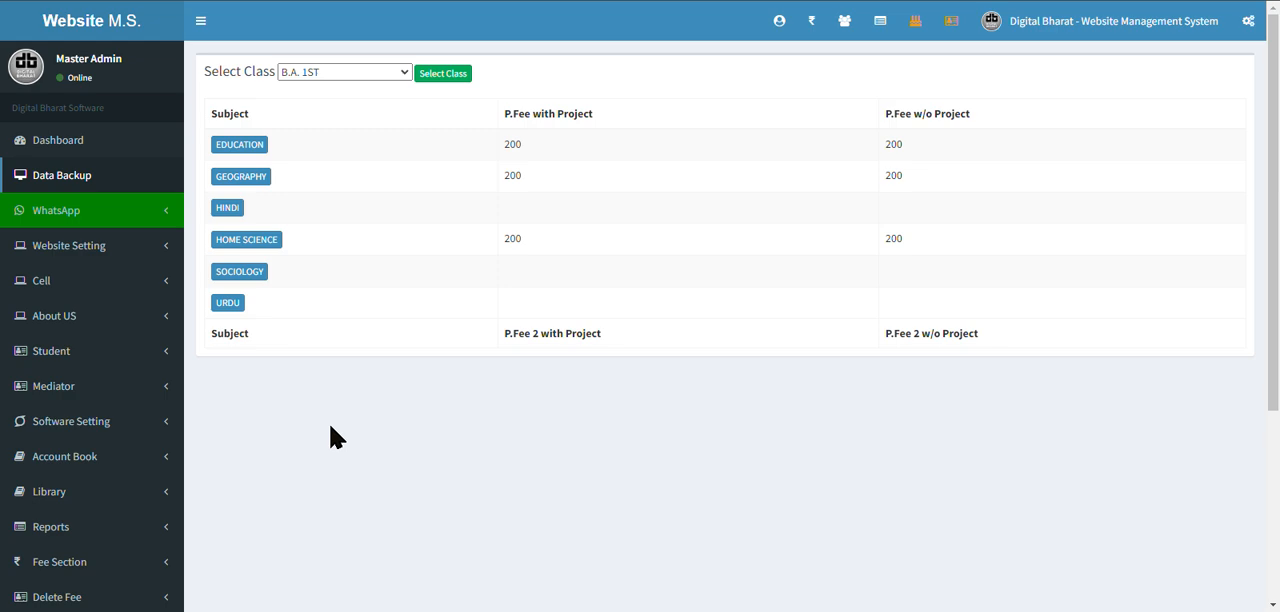
{"action": "scroll", "coordinate": [332, 430], "scroll_direction": "down", "scroll_amount": 3}
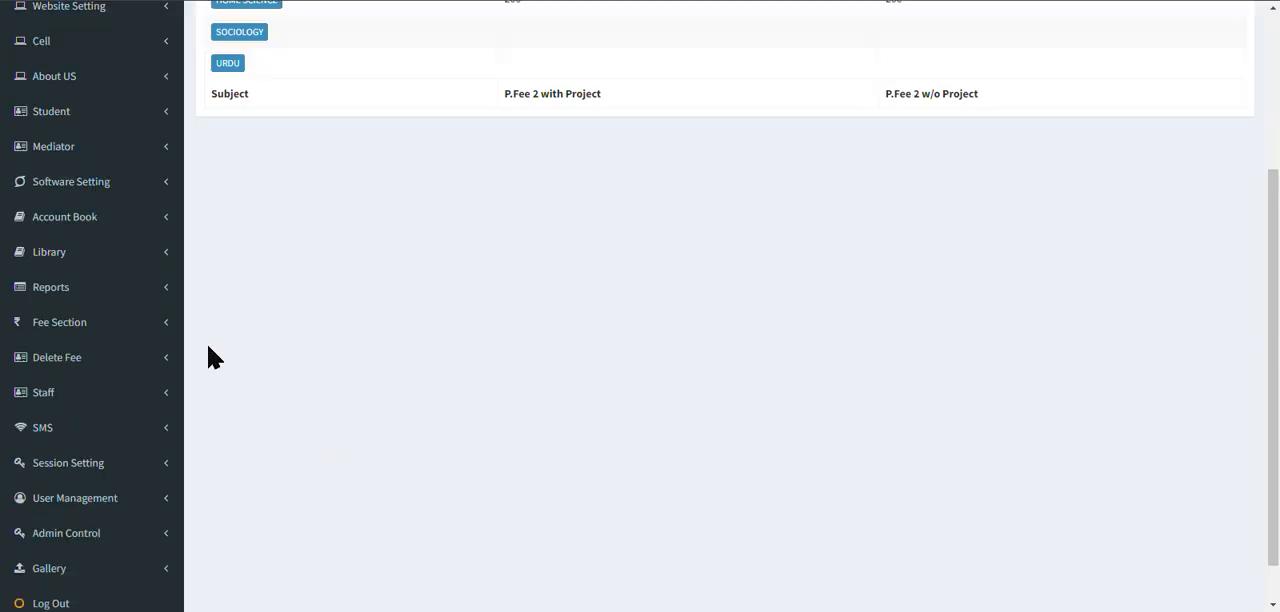
{"action": "left_click", "coordinate": [167, 336]}
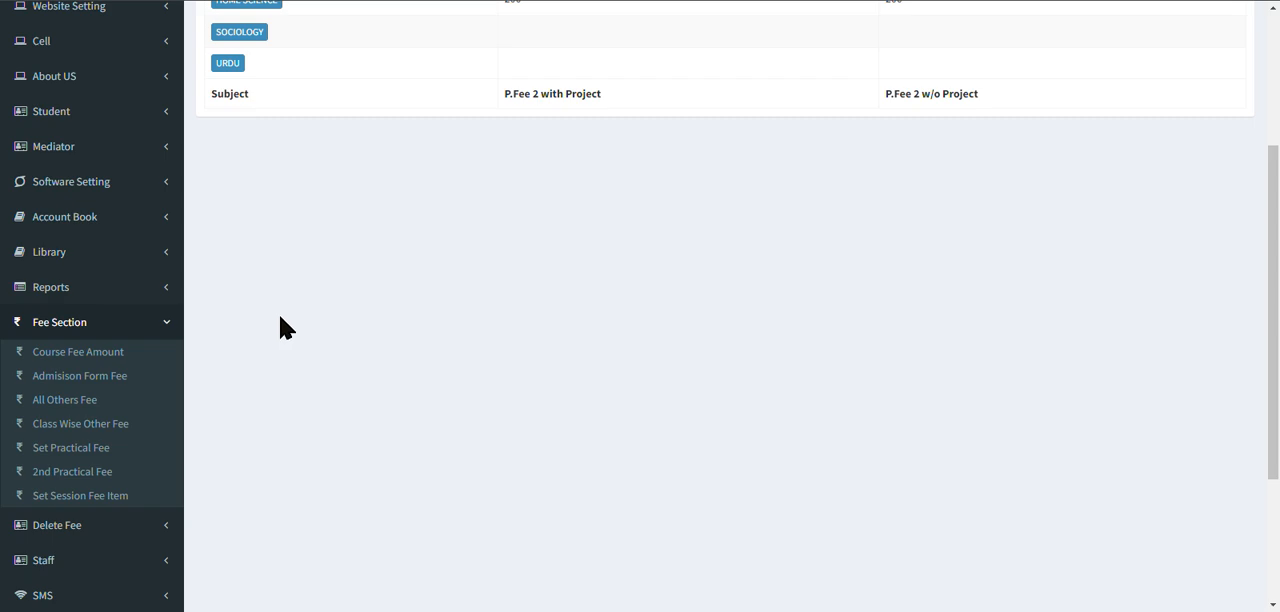
{"action": "left_click", "coordinate": [168, 324]}
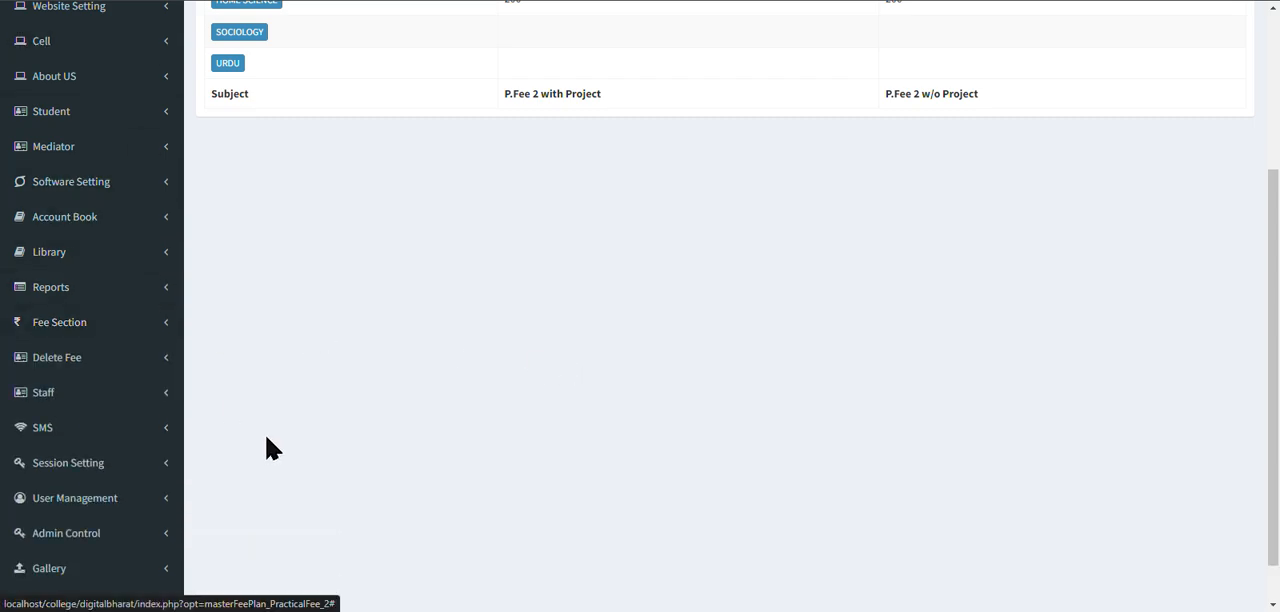
{"action": "scroll", "coordinate": [268, 446], "scroll_direction": "up", "scroll_amount": 3}
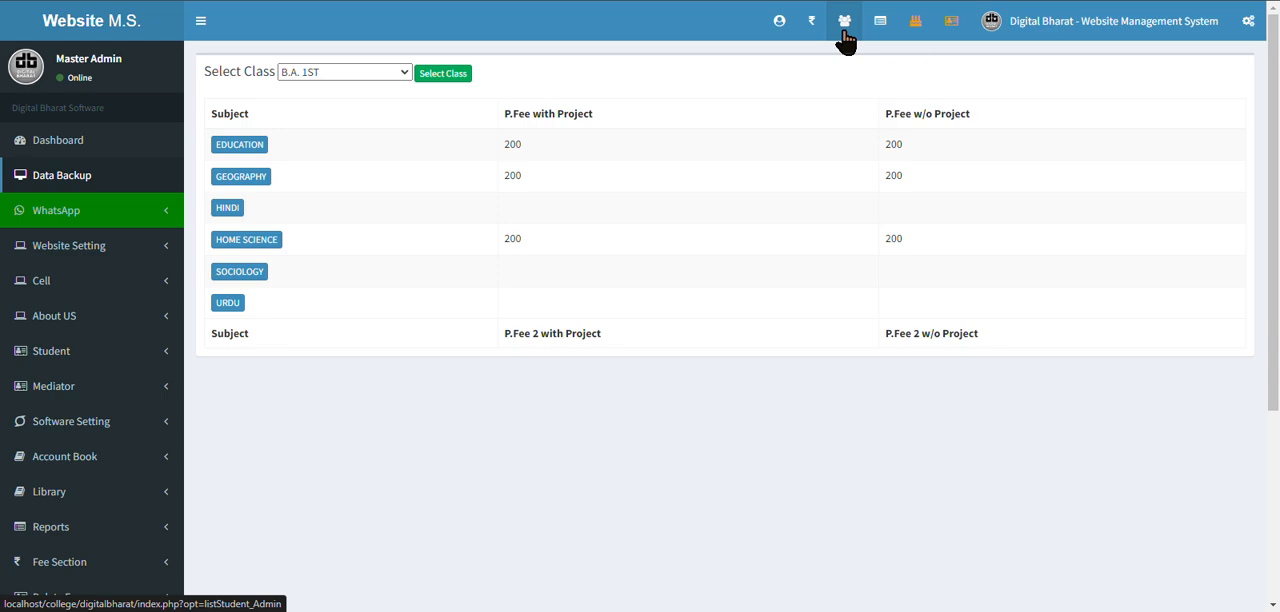
Open the new student admission form and enter the student's name.
{"action": "left_click", "coordinate": [779, 38]}
{"action": "left_click", "coordinate": [594, 118]}
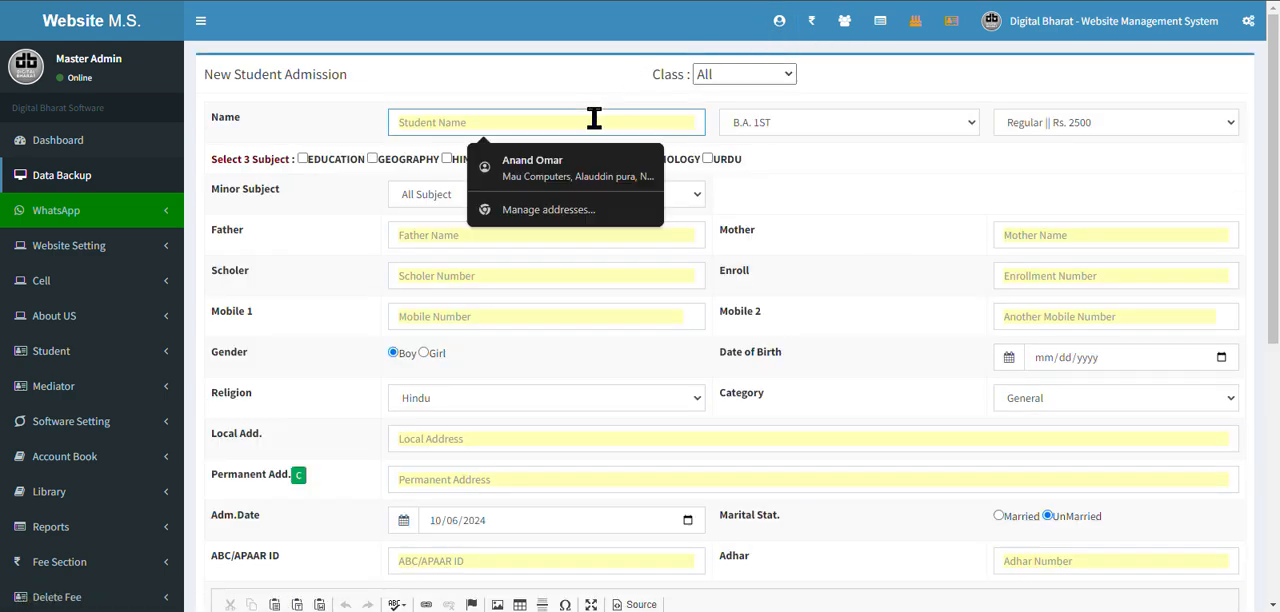
{"action": "type", "text": "Ritesh"}
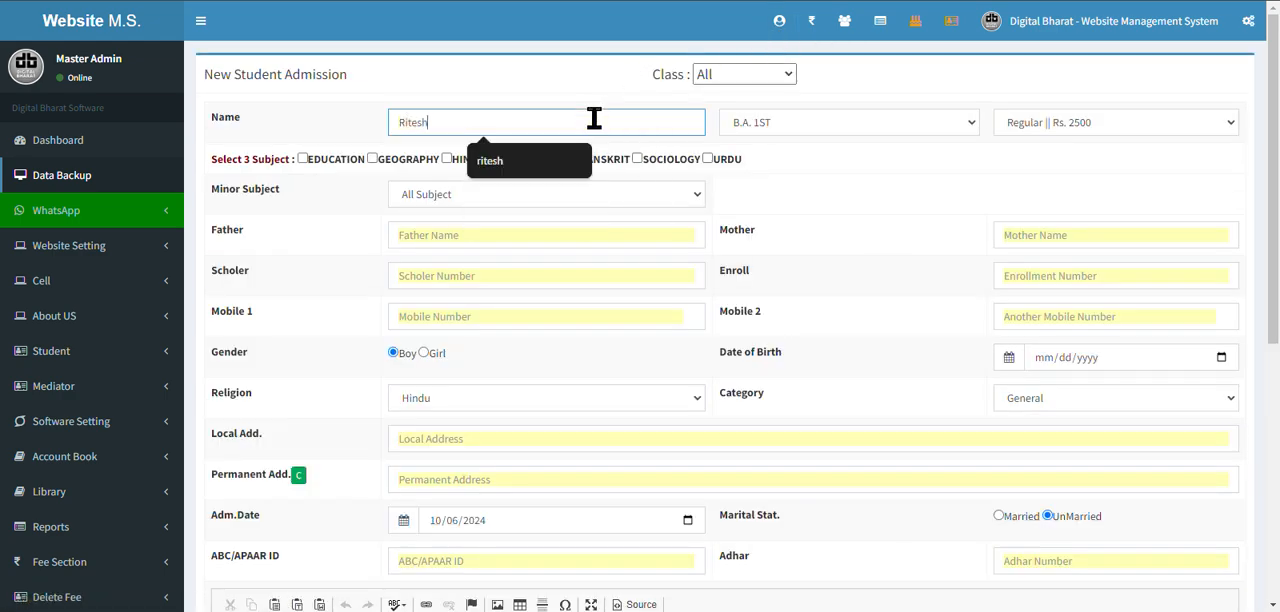
{"action": "left_click", "coordinate": [899, 150]}
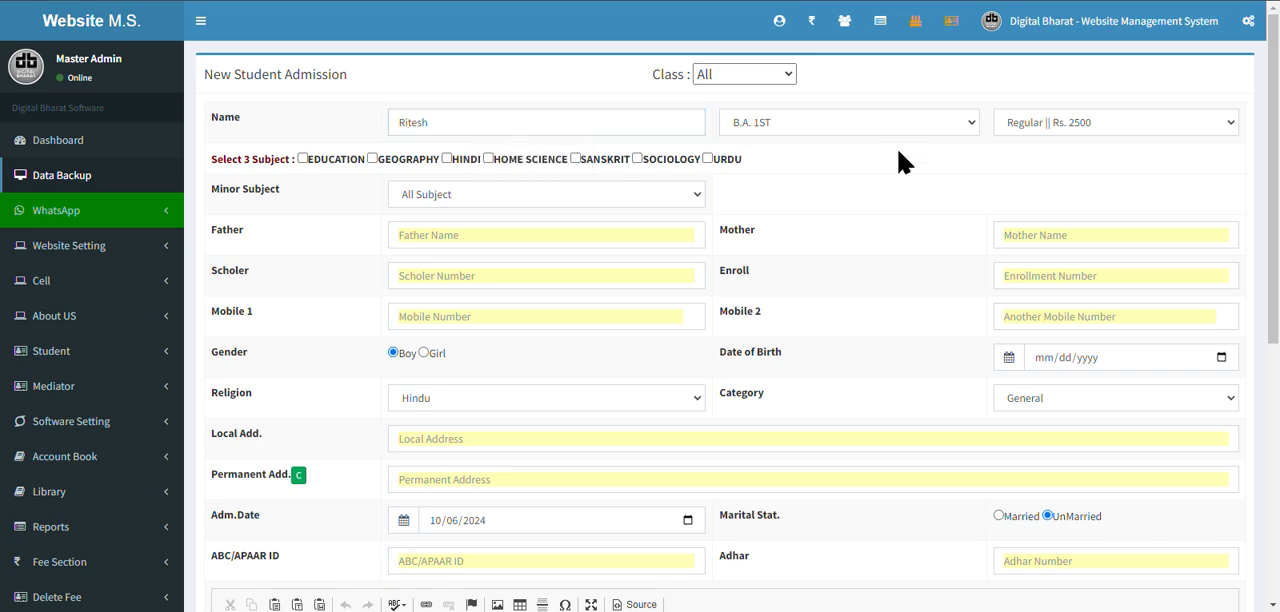
Keep class B.A. 1ST for the new student and choose the Regular || Rs. 2500 admission type.
{"action": "left_click", "coordinate": [949, 128]}
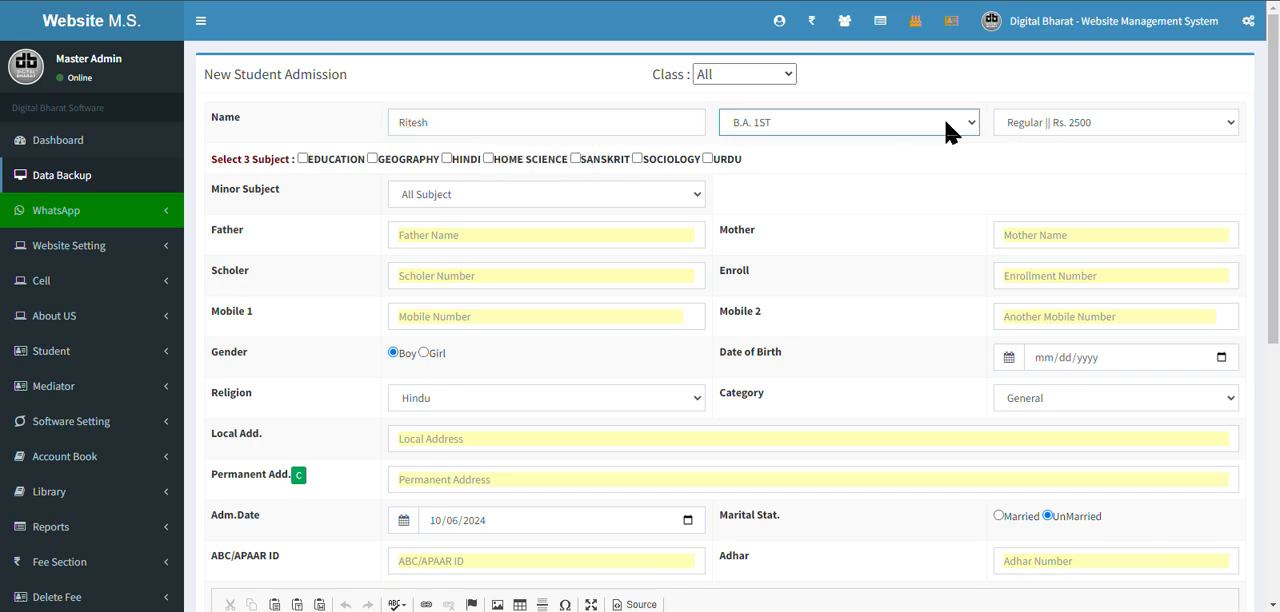
{"action": "left_click", "coordinate": [1083, 131]}
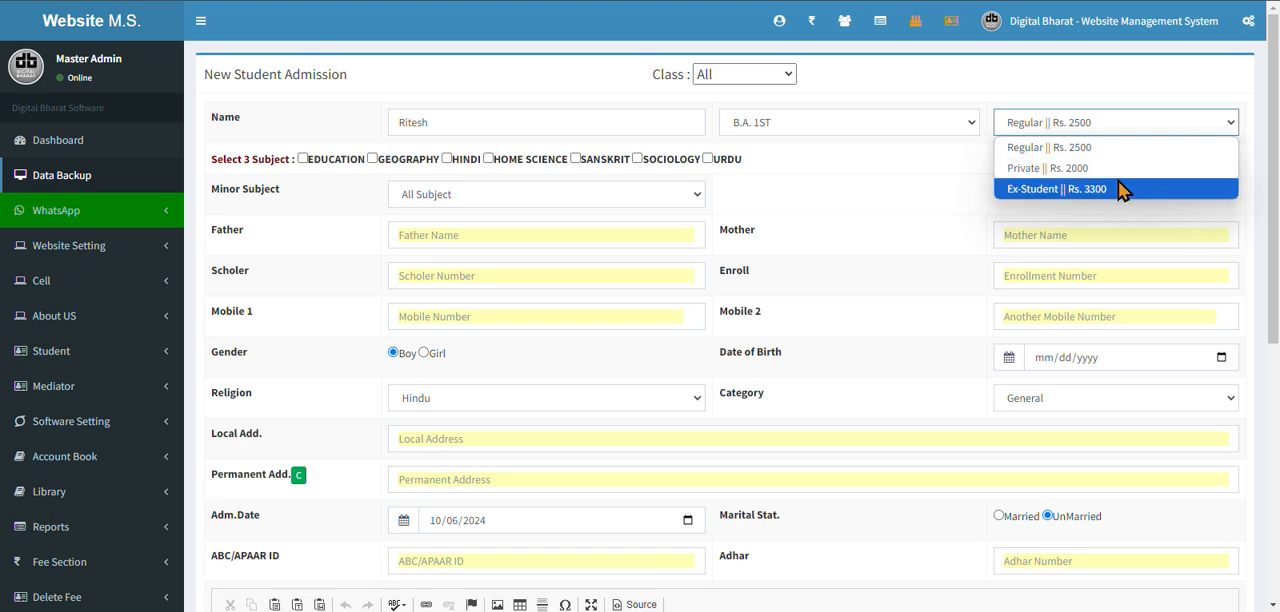
{"action": "left_click", "coordinate": [1058, 152]}
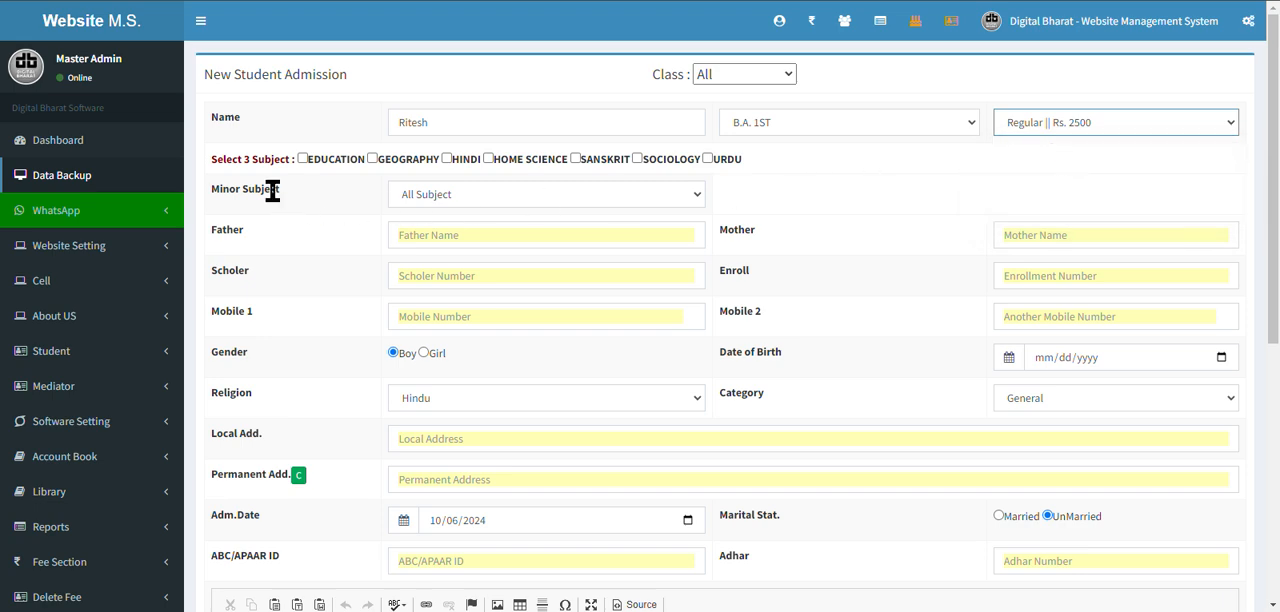
Select EDUCATION, GEOGRAPHY and HINDI as the student's three subjects and choose MUSIC as the minor subject.
{"action": "left_click_drag", "start_coordinate": [209, 158], "coordinate": [287, 160]}
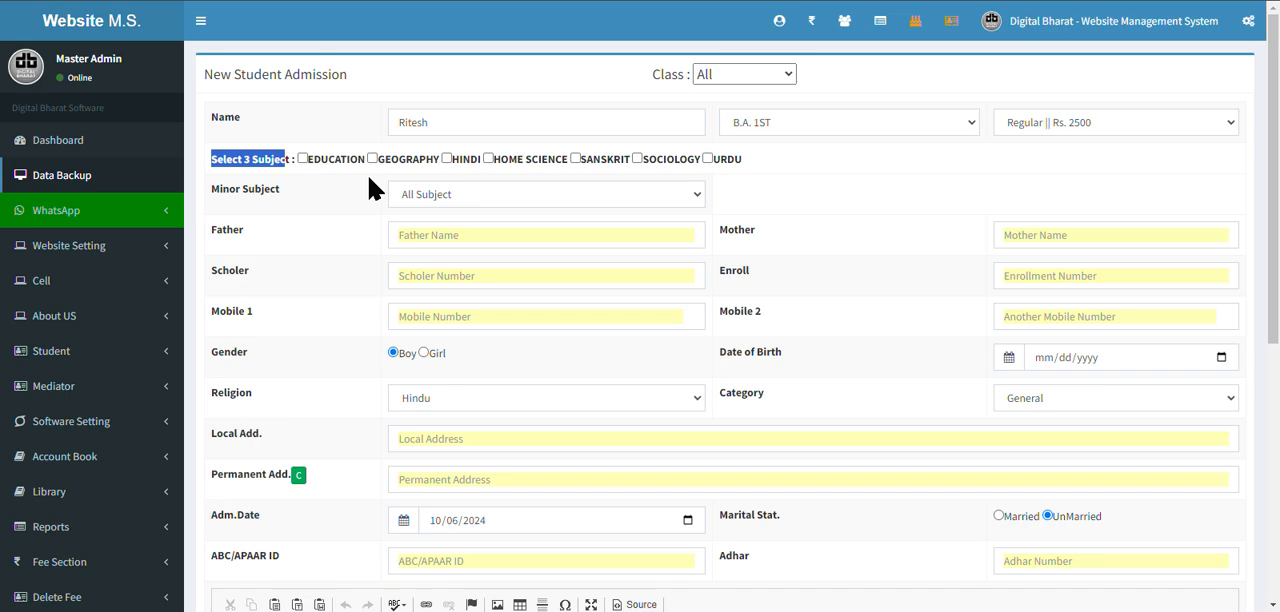
{"action": "left_click", "coordinate": [290, 180]}
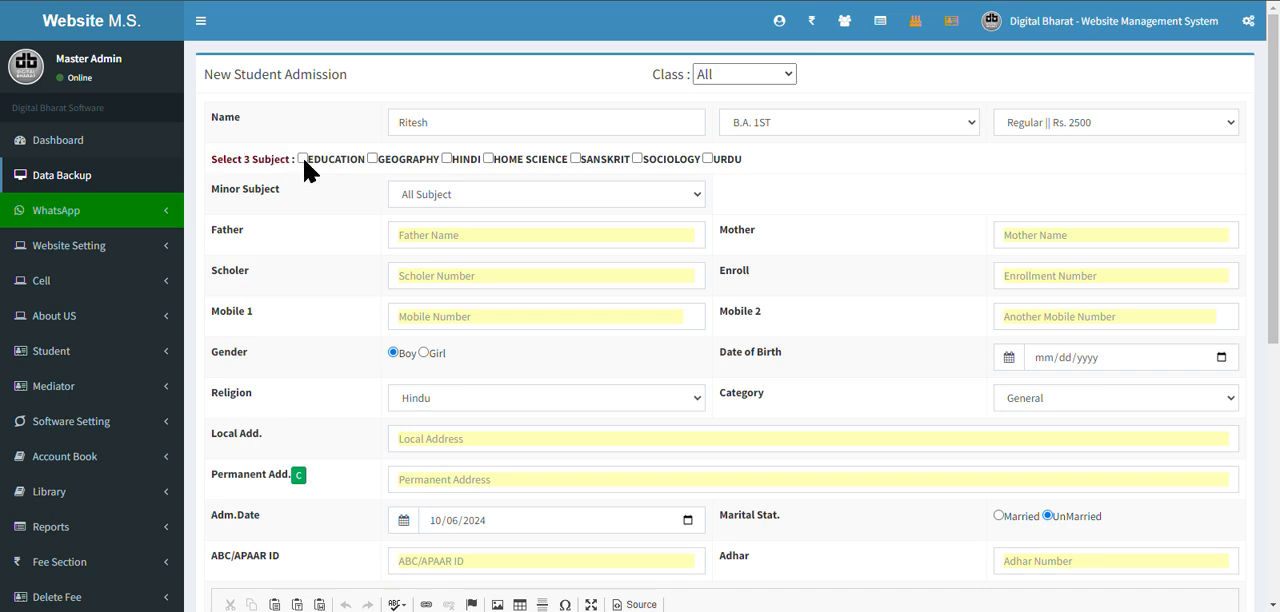
{"action": "left_click", "coordinate": [303, 159]}
{"action": "left_click", "coordinate": [372, 159]}
{"action": "left_click", "coordinate": [447, 159]}
{"action": "left_click", "coordinate": [699, 199]}
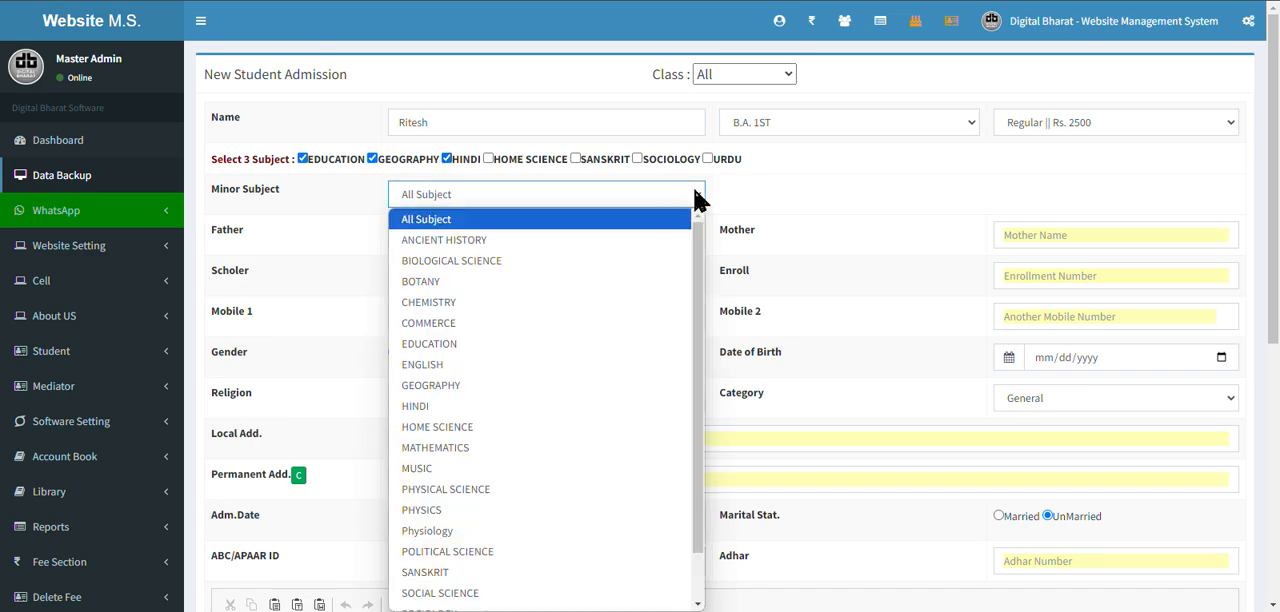
{"action": "left_click", "coordinate": [604, 484]}
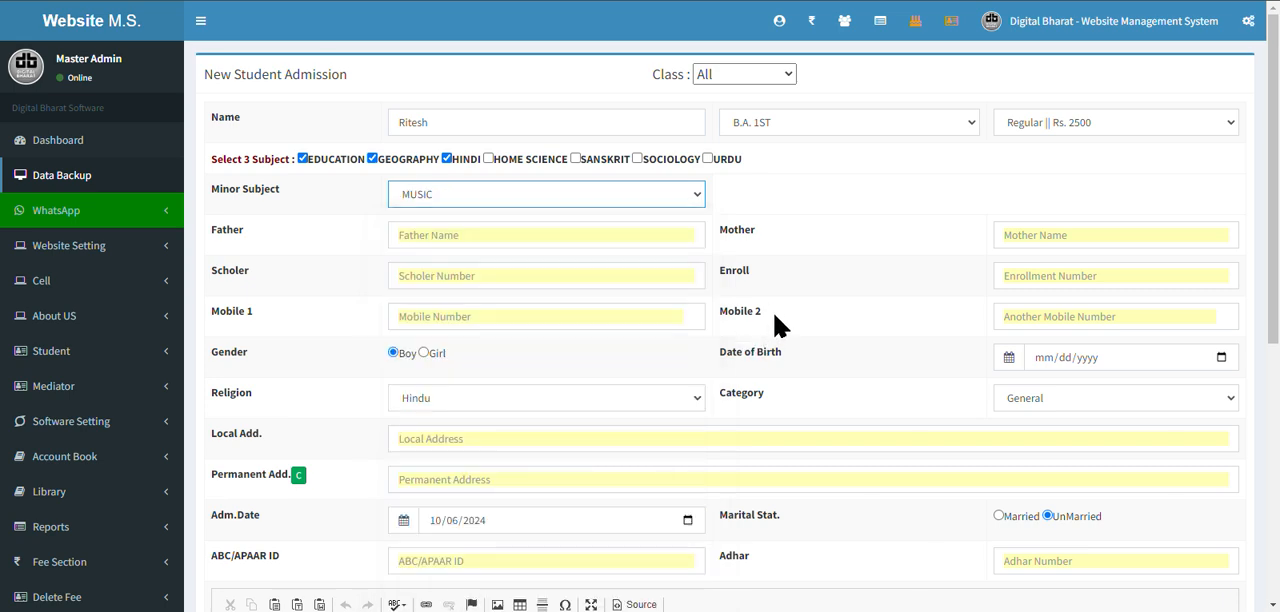
Fill in the father's and mother's names on the admission form.
{"action": "left_click", "coordinate": [617, 245]}
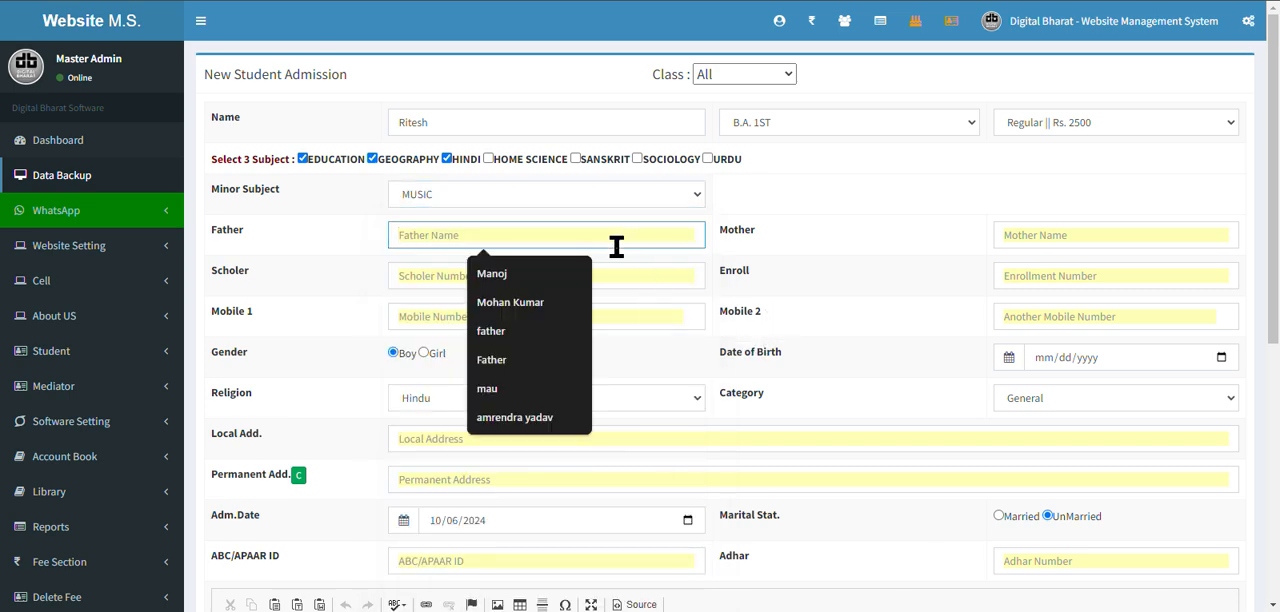
{"action": "type", "text": "Father"}
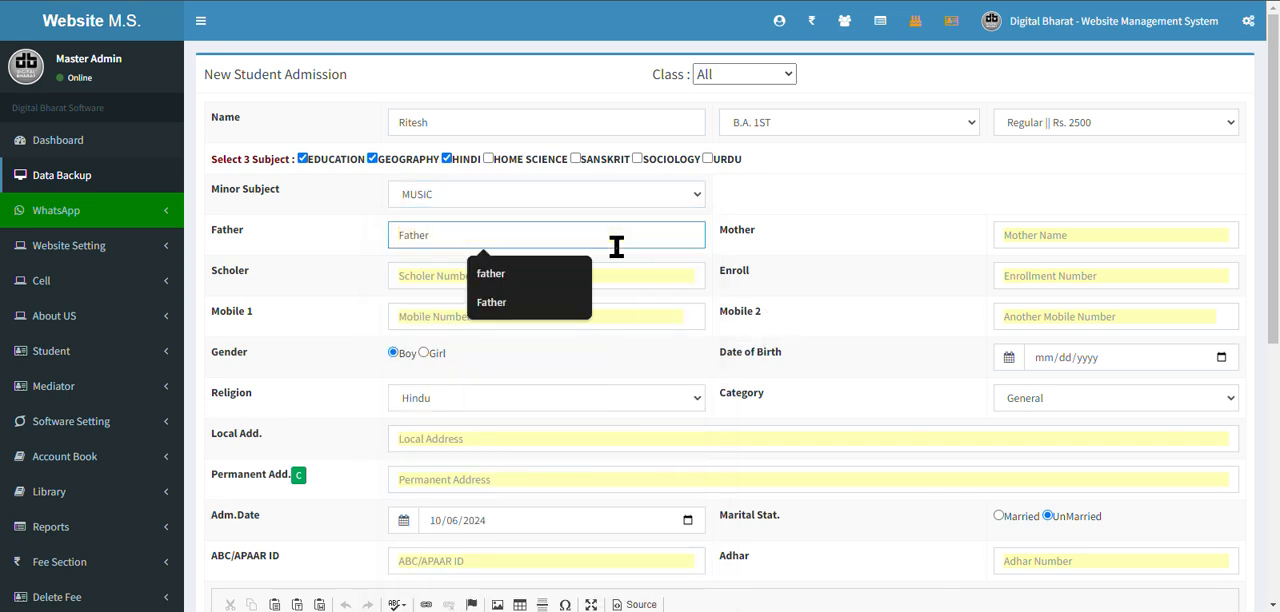
{"action": "left_click", "coordinate": [522, 301]}
{"action": "left_click", "coordinate": [1076, 229]}
{"action": "type", "text": "Mother"}
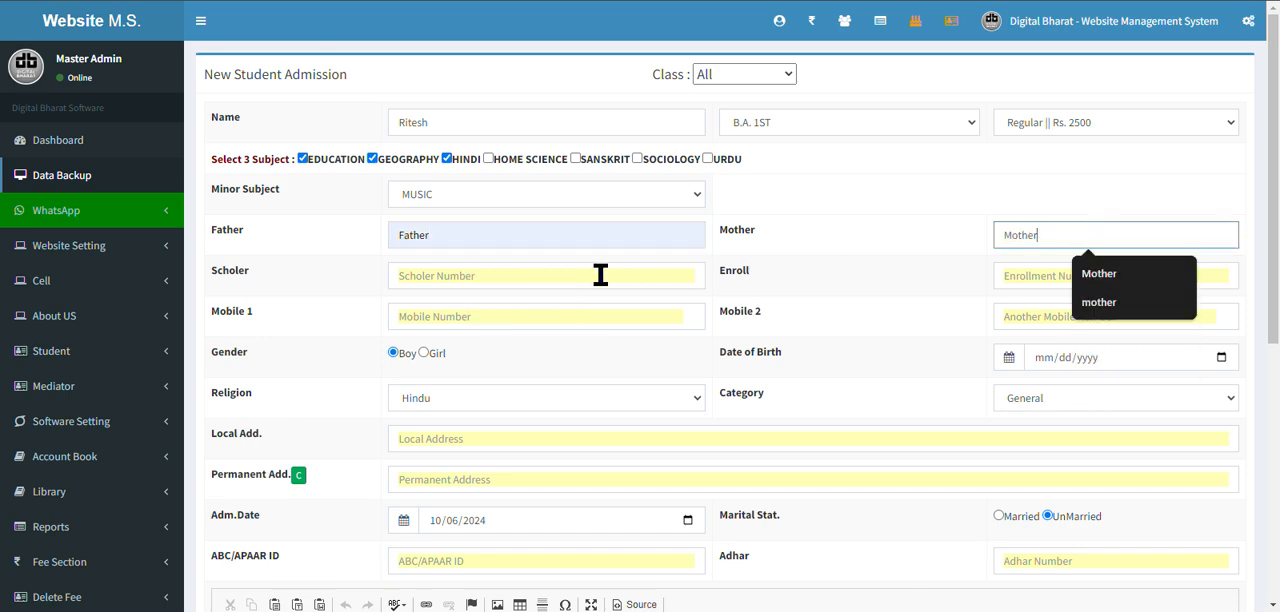
Enter the student's mobile number as Mobile 1, leaving the scholar number blank.
{"action": "left_click", "coordinate": [600, 275]}
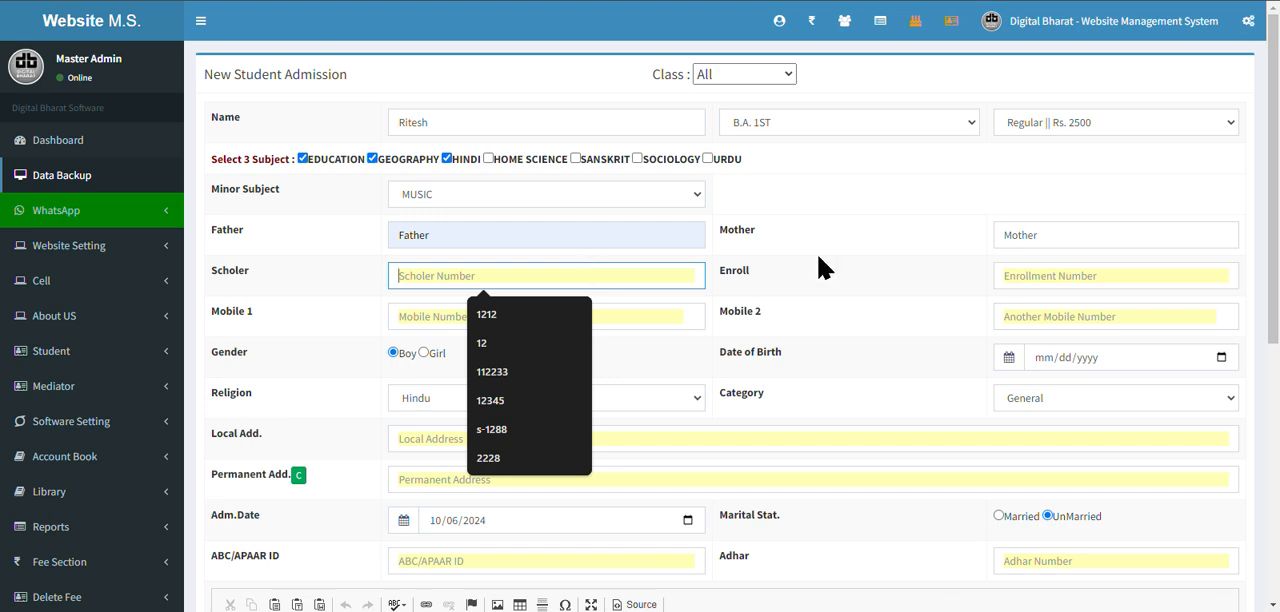
{"action": "left_click", "coordinate": [808, 291]}
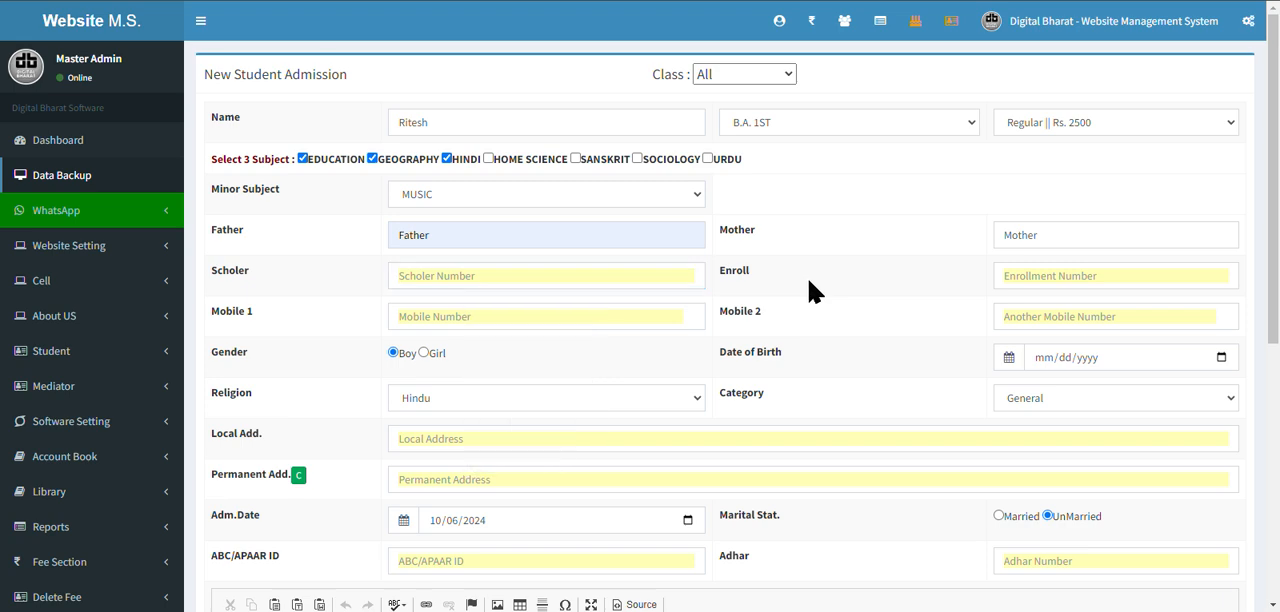
{"action": "left_click", "coordinate": [595, 309]}
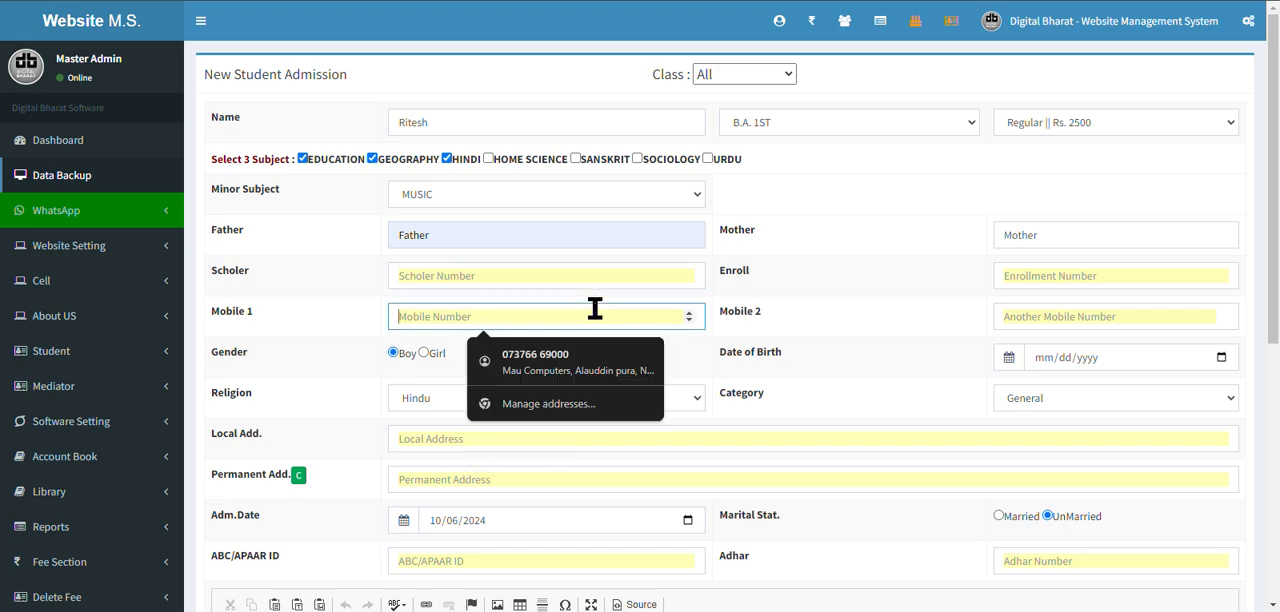
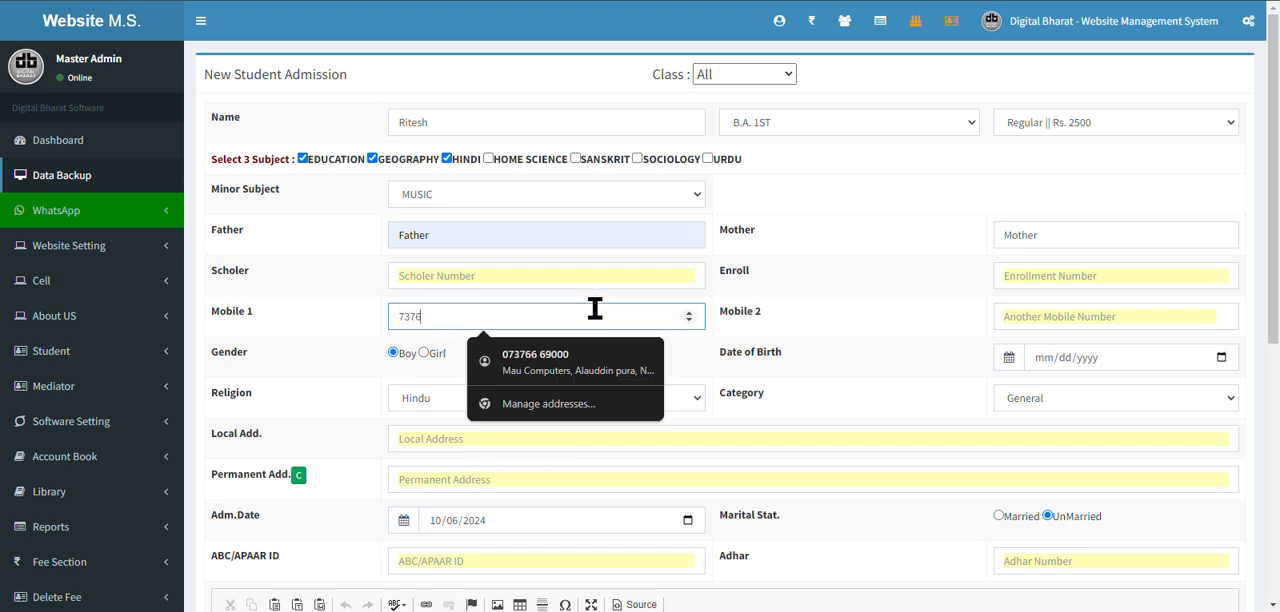
{"action": "left_click", "coordinate": [890, 323]}
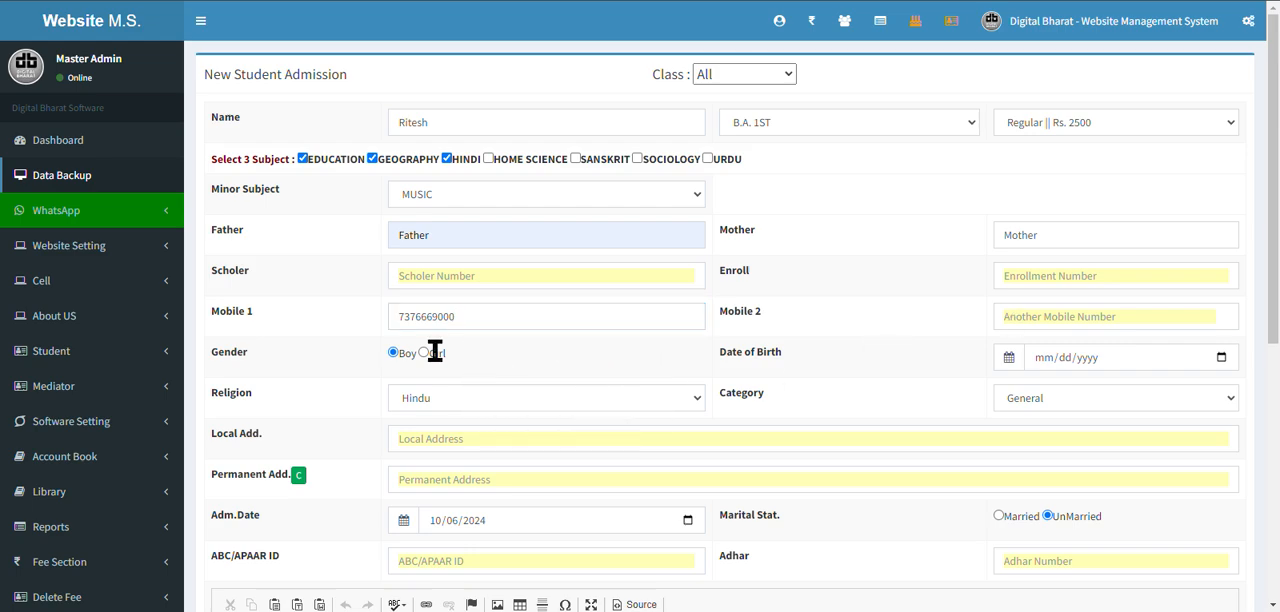
Set the student's date of birth on the admission form.
{"action": "scroll", "coordinate": [422, 360], "scroll_direction": "down", "scroll_amount": 2}
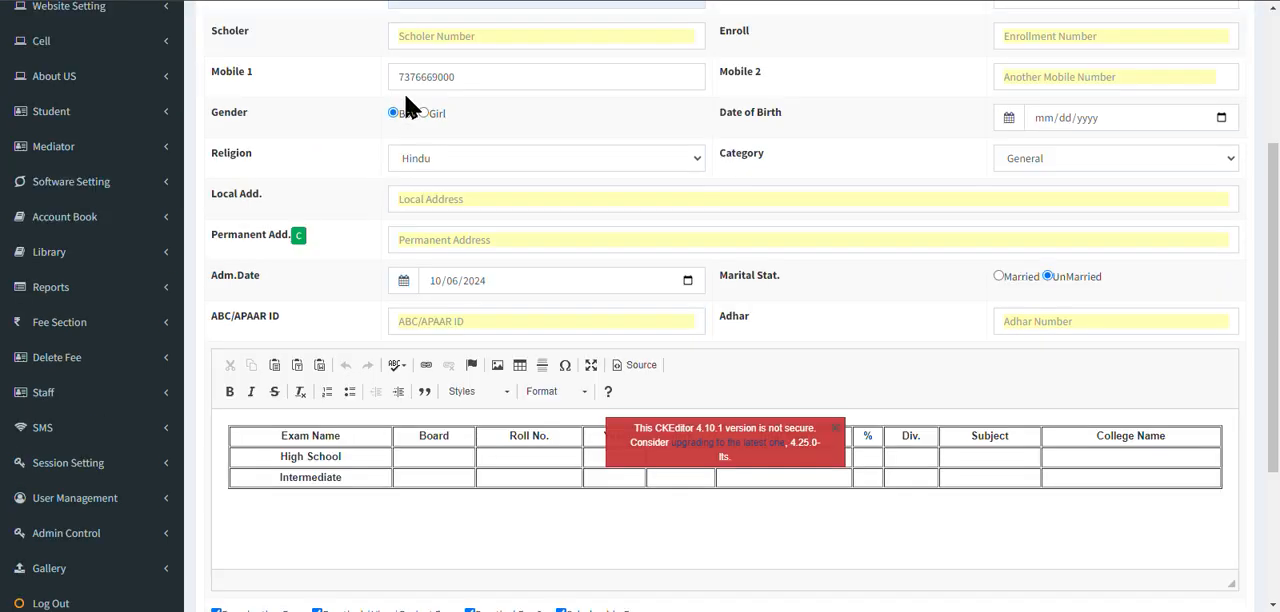
{"action": "left_click", "coordinate": [1221, 117]}
{"action": "left_click", "coordinate": [1044, 224]}
Enter the student's local address and copy it to the permanent address.
{"action": "left_click", "coordinate": [449, 201]}
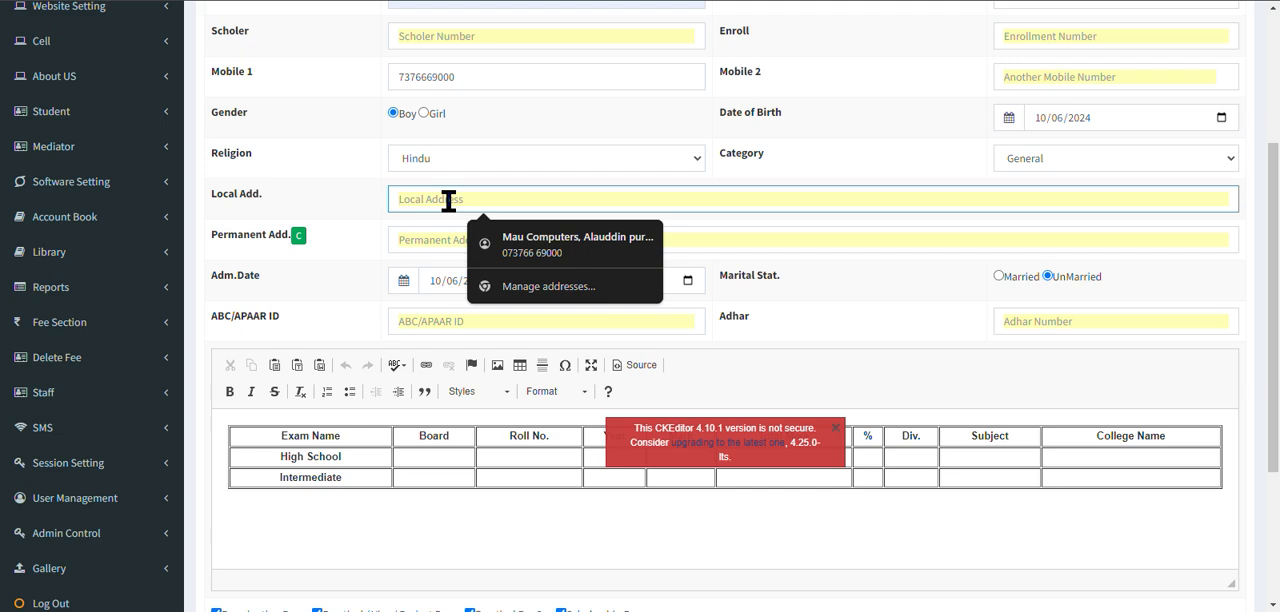
{"action": "type", "text": "Hindi Bhawan,"}
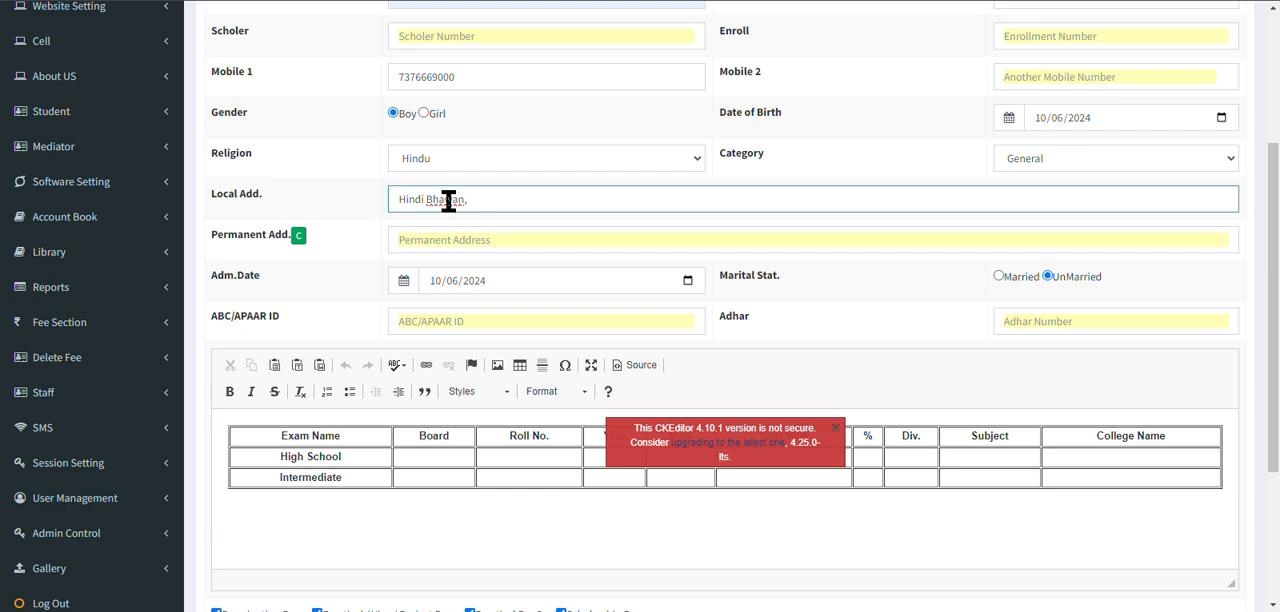
{"action": "left_click", "coordinate": [337, 243]}
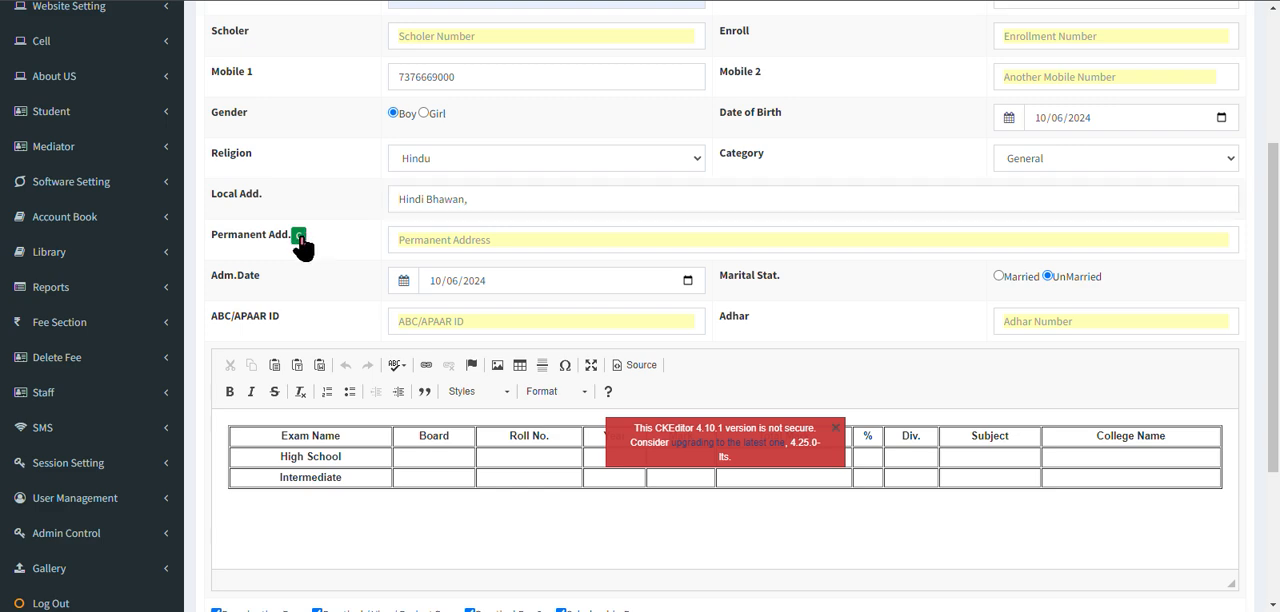
{"action": "left_click", "coordinate": [299, 237]}
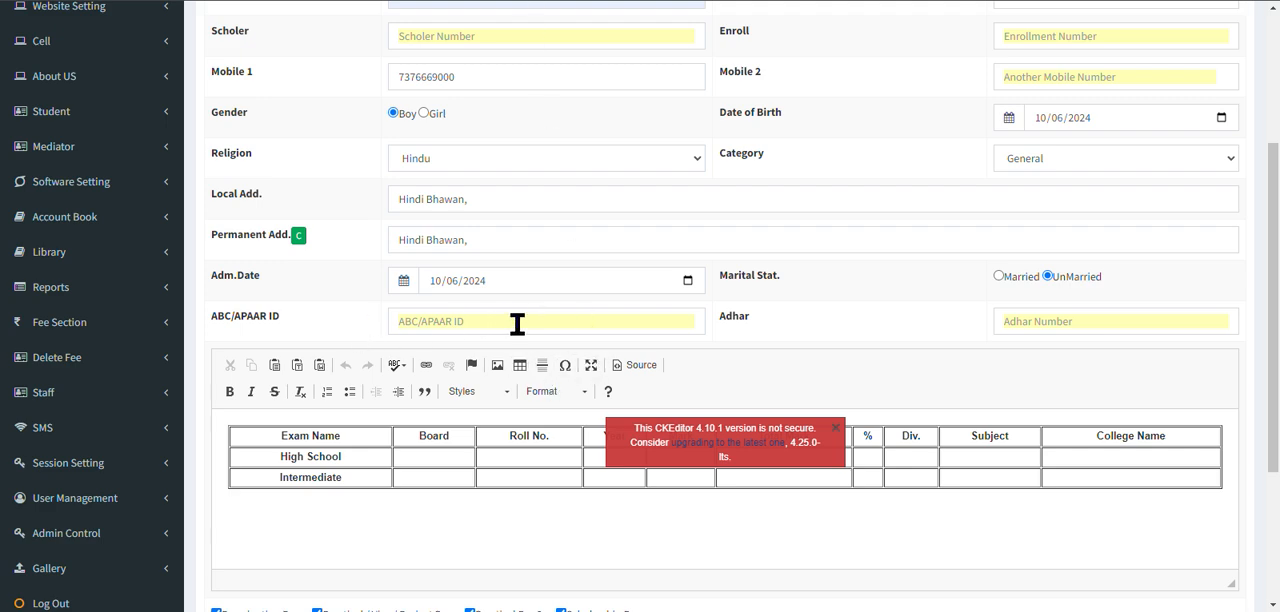
Enter the student's ABC/APAAR ID and Aadhaar number on the admission form.
{"action": "left_click", "coordinate": [610, 324]}
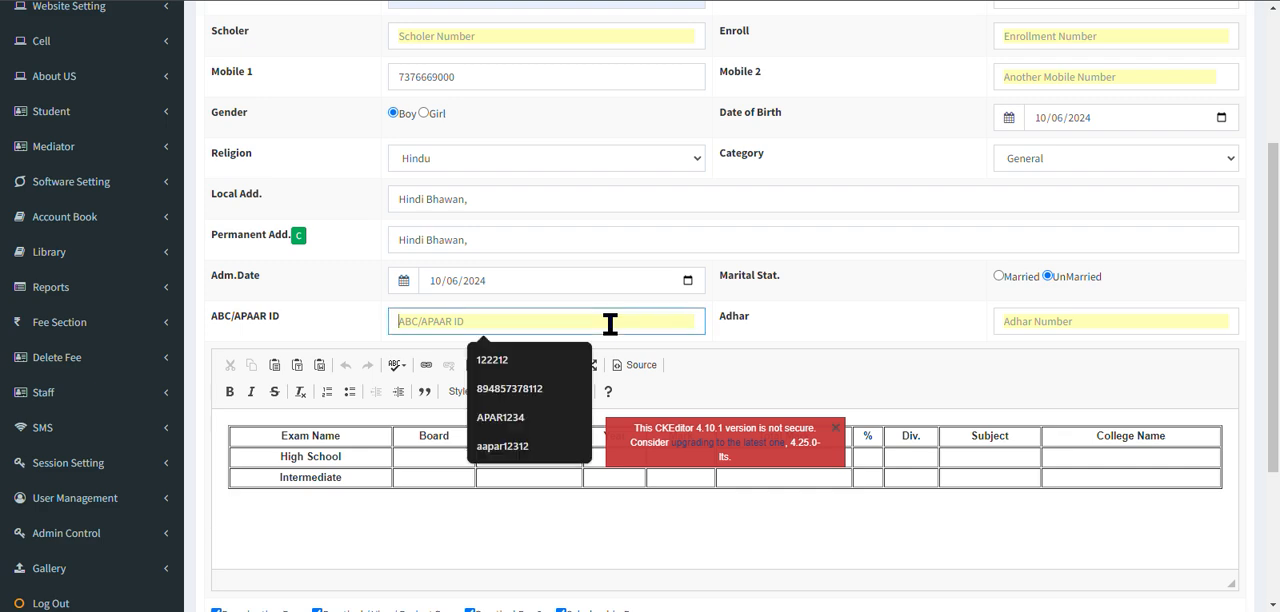
{"action": "type", "text": "564654"}
{"action": "left_click", "coordinate": [1098, 316]}
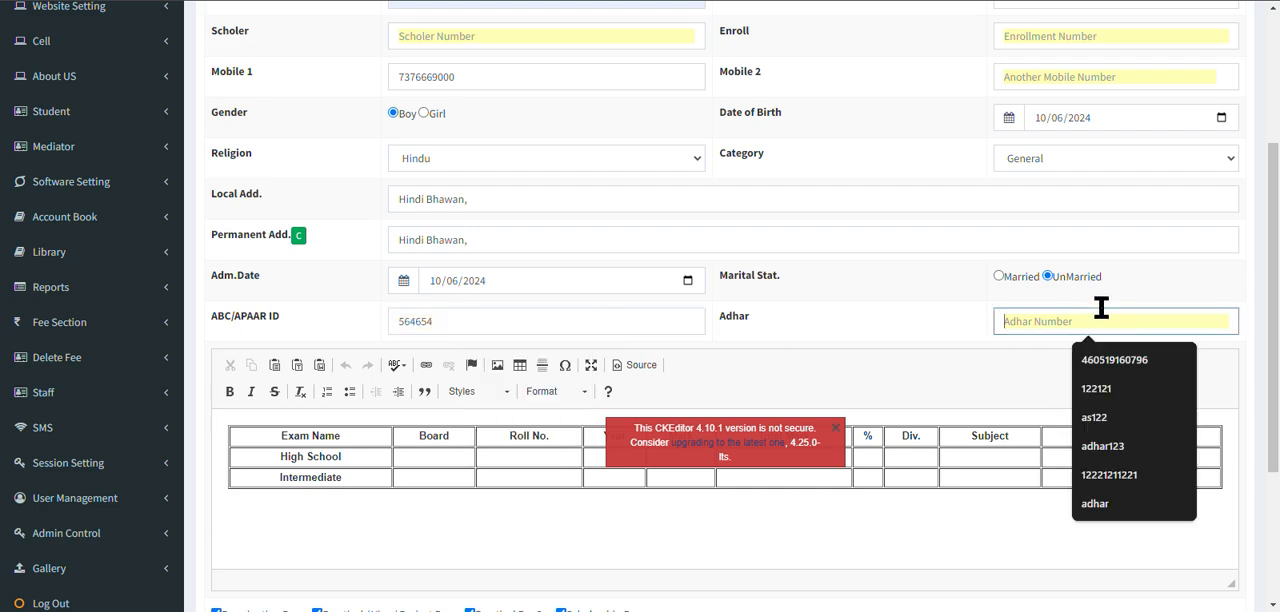
{"action": "type", "text": "13132"}
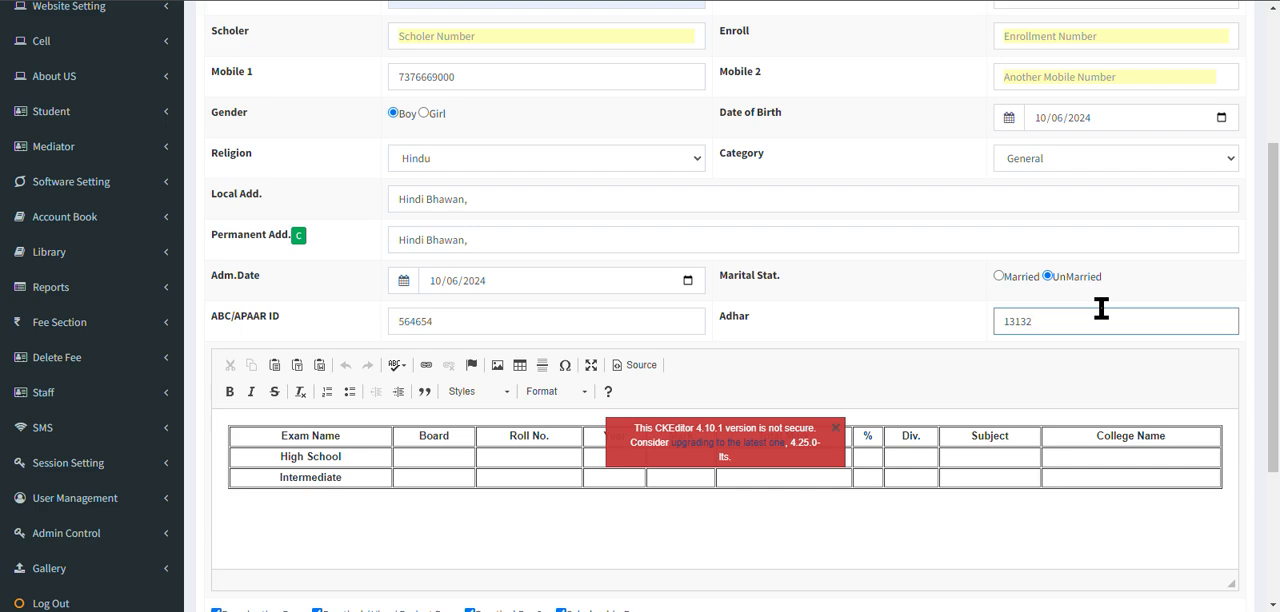
{"action": "scroll", "coordinate": [966, 363], "scroll_direction": "down", "scroll_amount": 3}
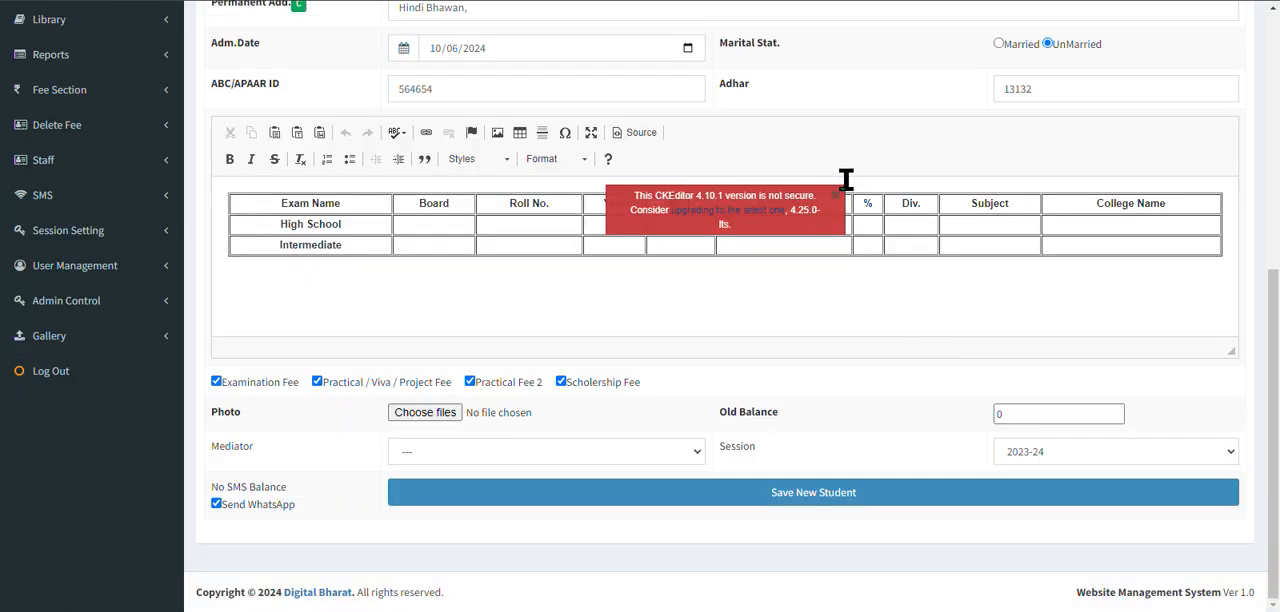
Dismiss the editor's security notice and add an empty row below Intermediate in the exam details table.
{"action": "left_click", "coordinate": [835, 194]}
{"action": "left_click", "coordinate": [461, 245]}
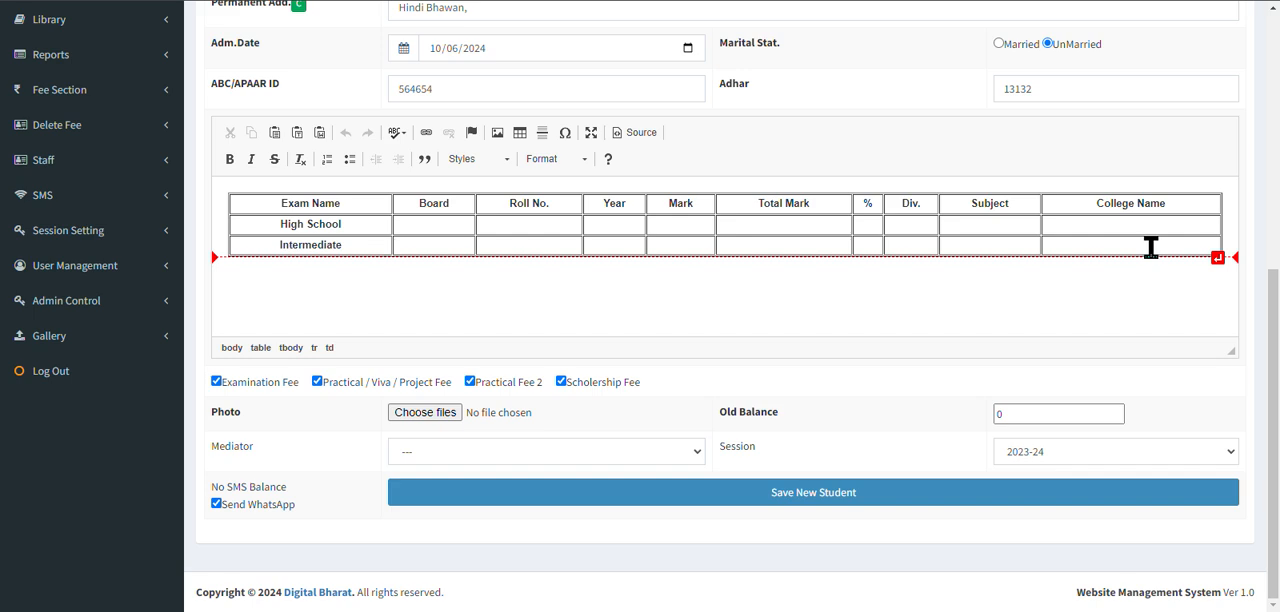
{"action": "left_click", "coordinate": [1100, 248]}
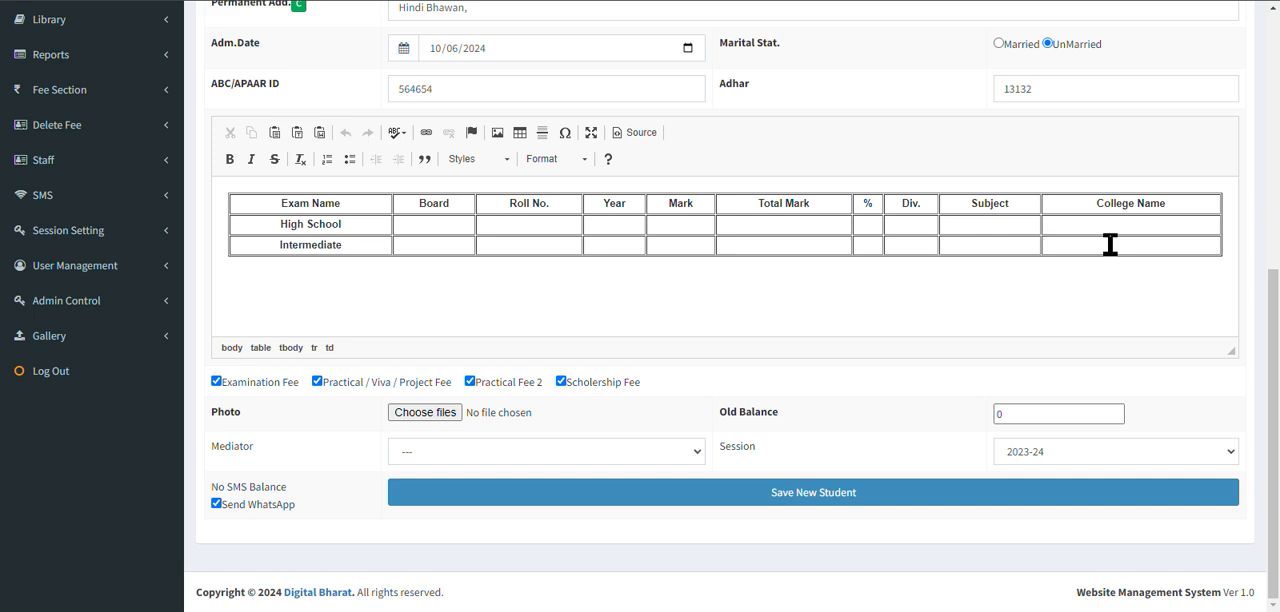
{"action": "key", "text": "Tab"}
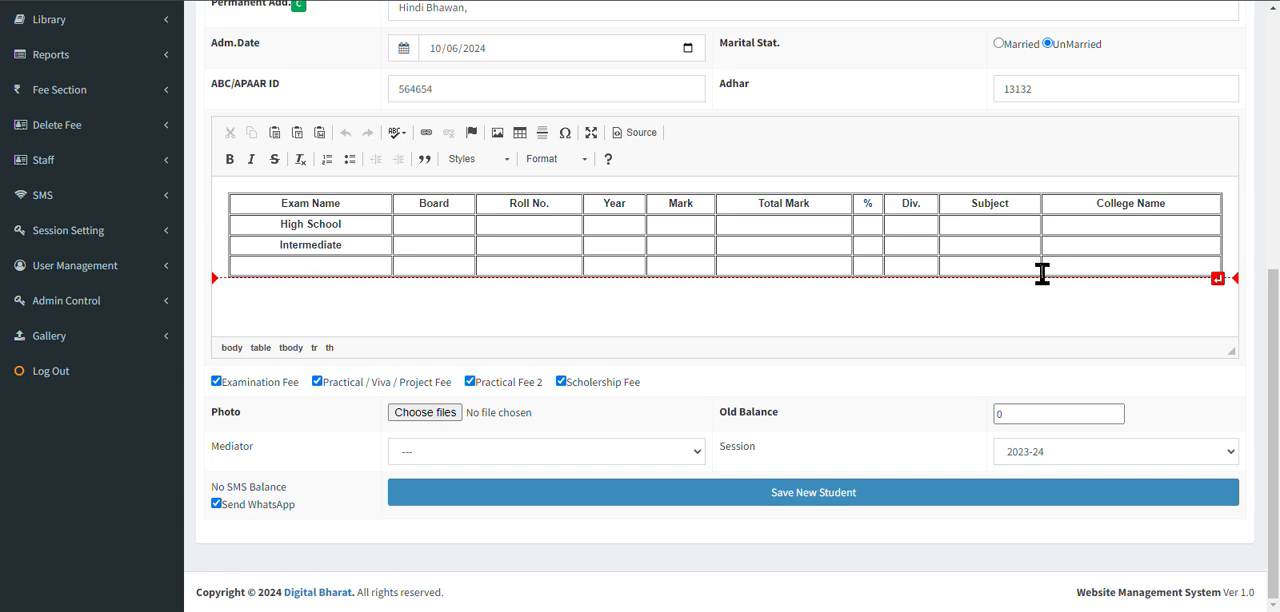
Attach the image 42_1723265611.jpg as the student's photo and review the filled-in admission form.
{"action": "left_click", "coordinate": [420, 413]}
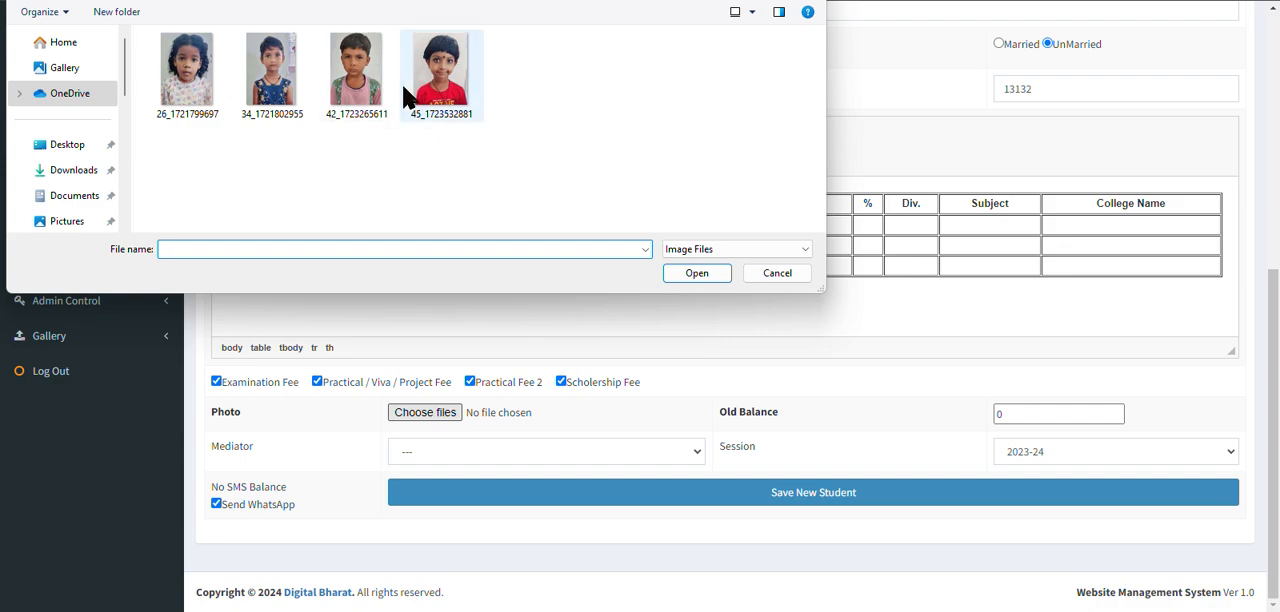
{"action": "double_click", "coordinate": [380, 92]}
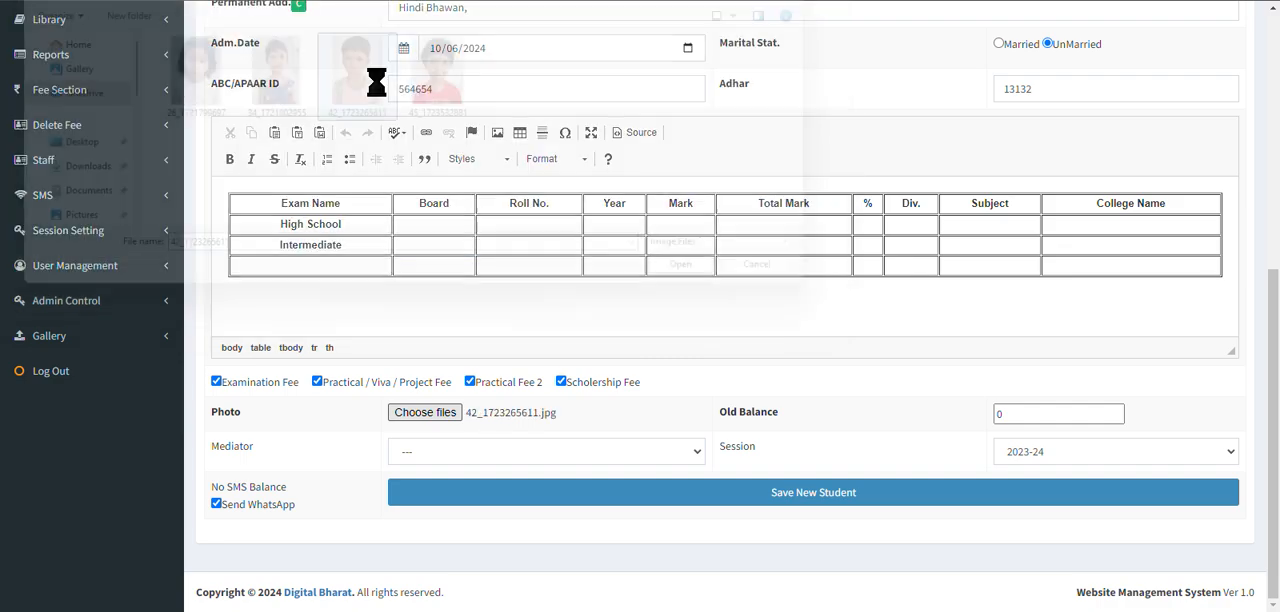
{"action": "scroll", "coordinate": [657, 283], "scroll_direction": "up", "scroll_amount": 5}
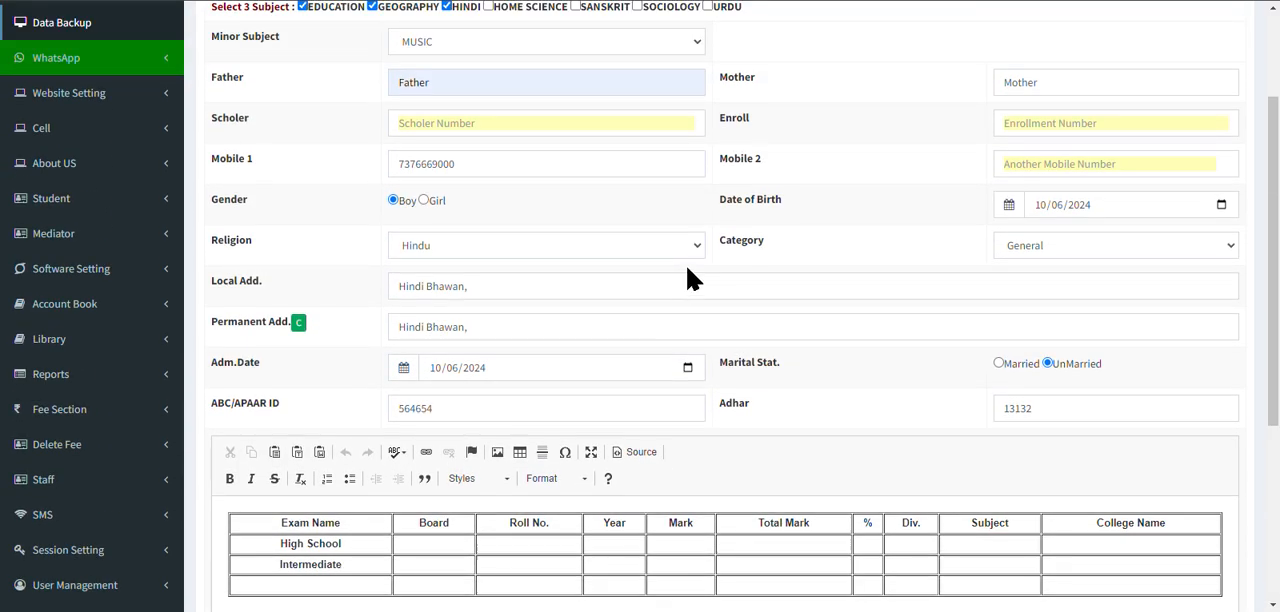
{"action": "scroll", "coordinate": [695, 278], "scroll_direction": "up", "scroll_amount": 2}
{"action": "scroll", "coordinate": [700, 285], "scroll_direction": "down", "scroll_amount": 6}
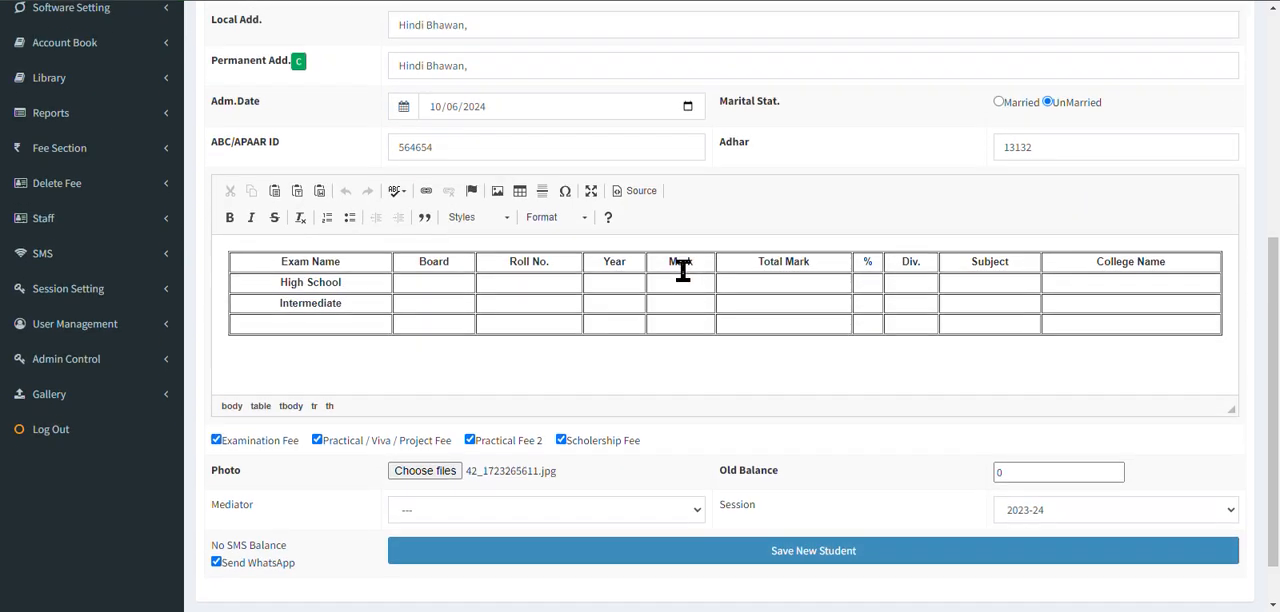
Set the student's old balance to 1500, leave the mediator unselected, and save the new student.
{"action": "double_click", "coordinate": [1105, 416]}
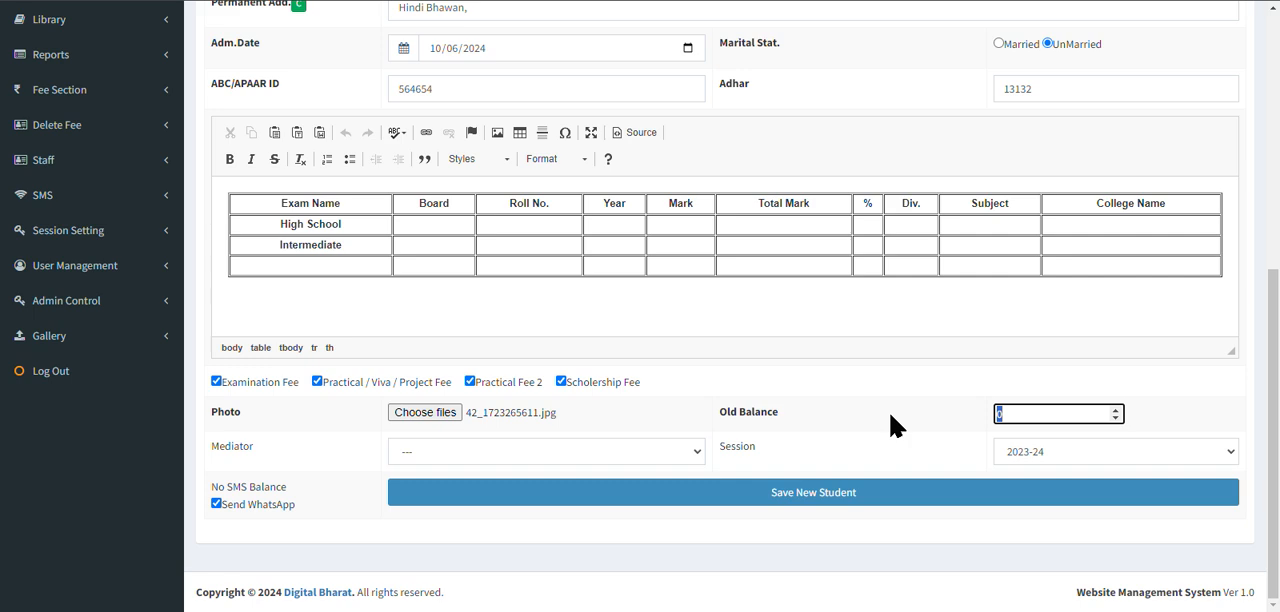
{"action": "type", "text": "1500"}
{"action": "left_click", "coordinate": [701, 455]}
{"action": "left_click", "coordinate": [701, 455]}
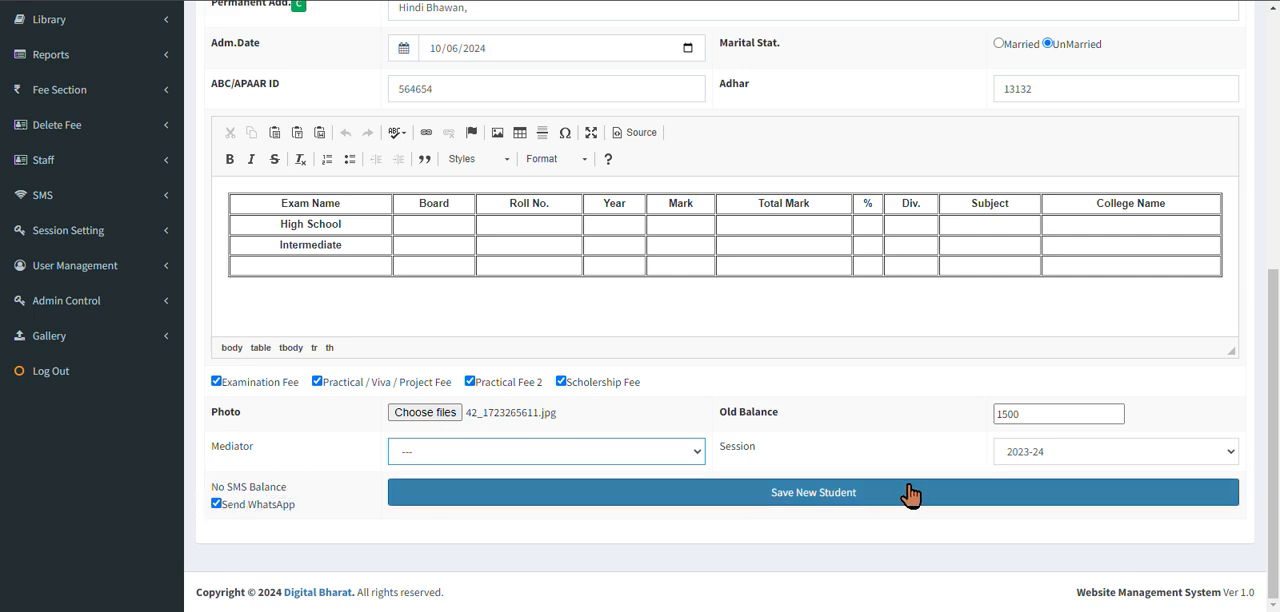
{"action": "left_click", "coordinate": [858, 498]}
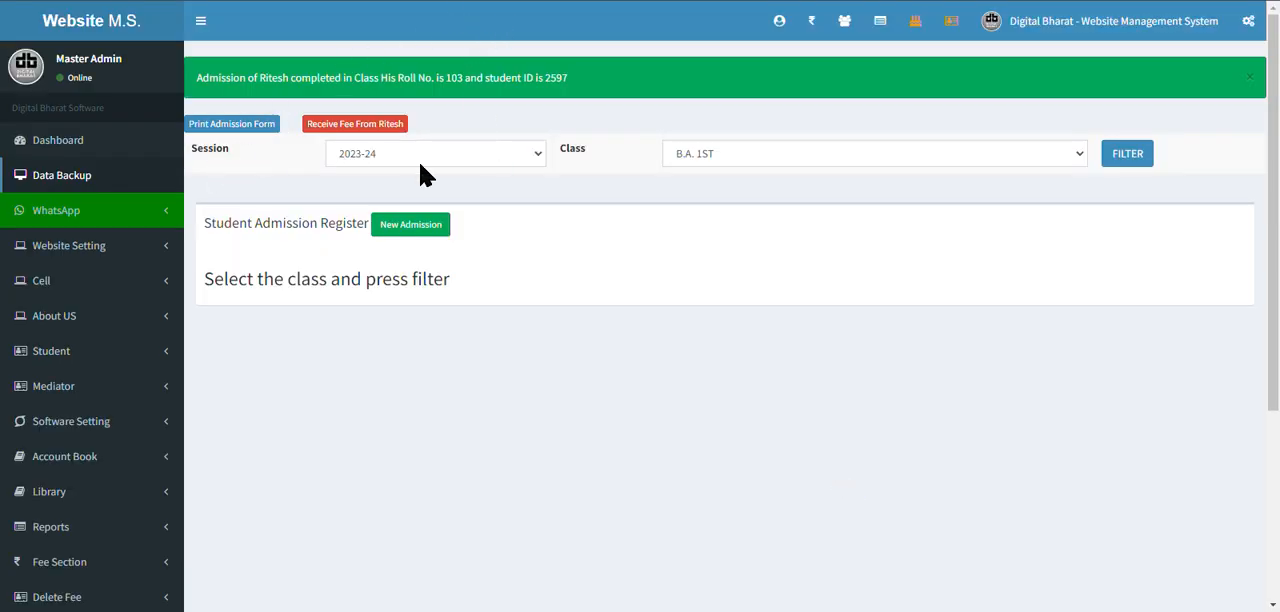
View the new student's printable admission form and its print preview, leaving it unprinted.
{"action": "left_click", "coordinate": [255, 129]}
{"action": "scroll", "coordinate": [714, 385], "scroll_direction": "down", "scroll_amount": 3}
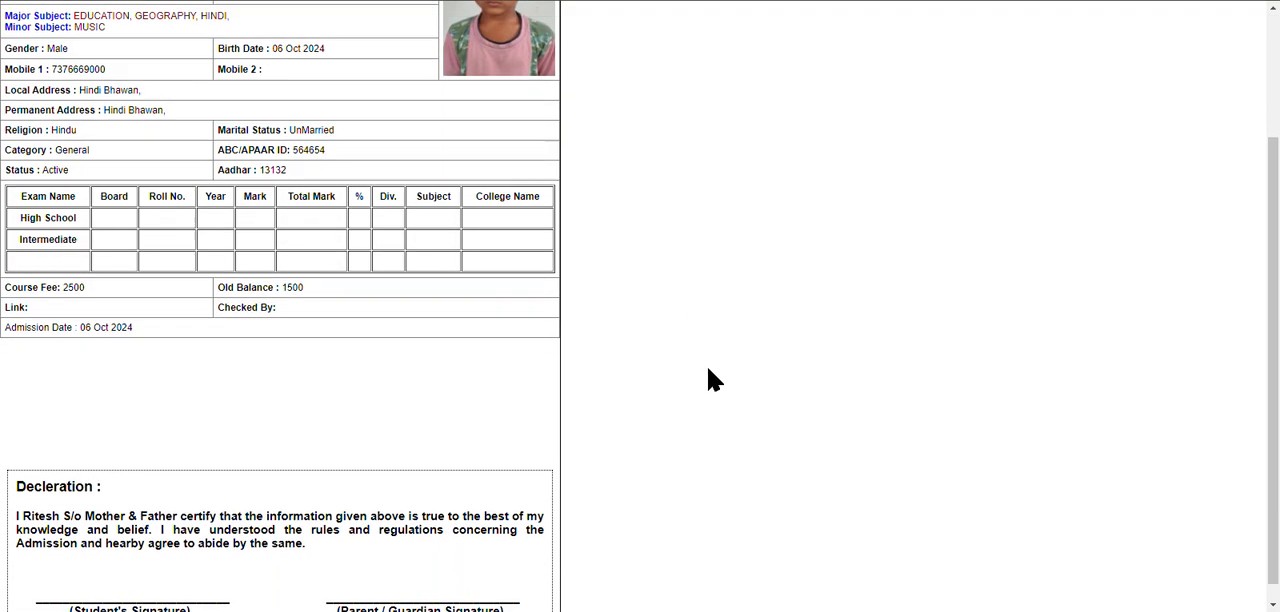
{"action": "scroll", "coordinate": [714, 380], "scroll_direction": "down", "scroll_amount": 1}
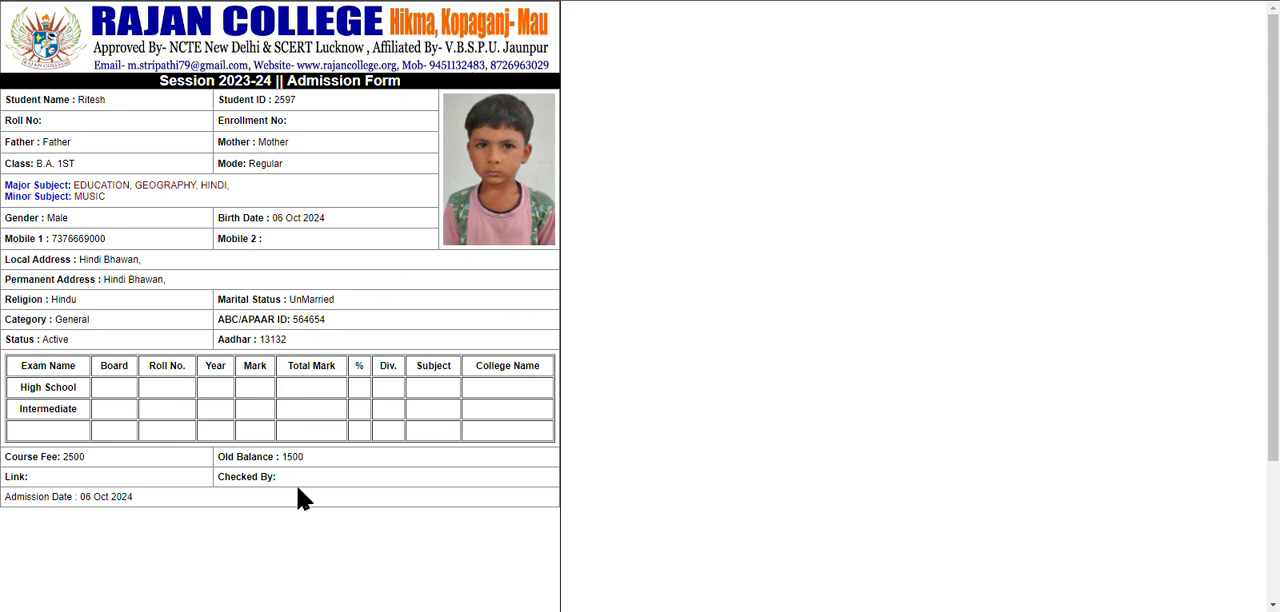
{"action": "key", "text": "ctrl+p"}
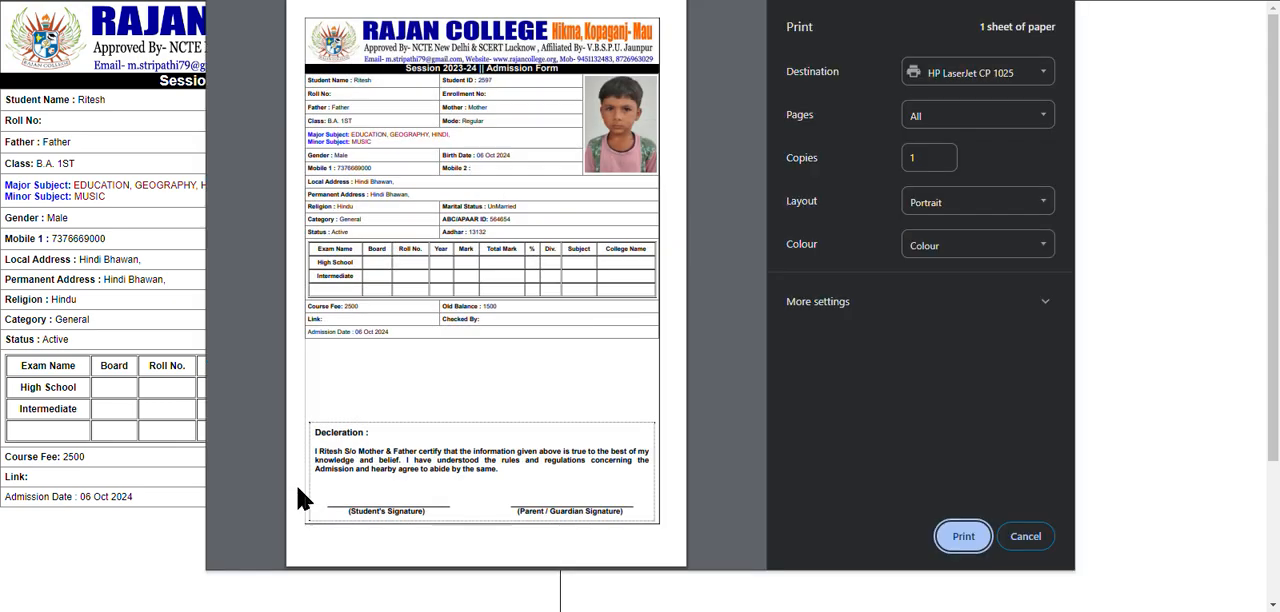
{"action": "left_click", "coordinate": [1027, 537]}
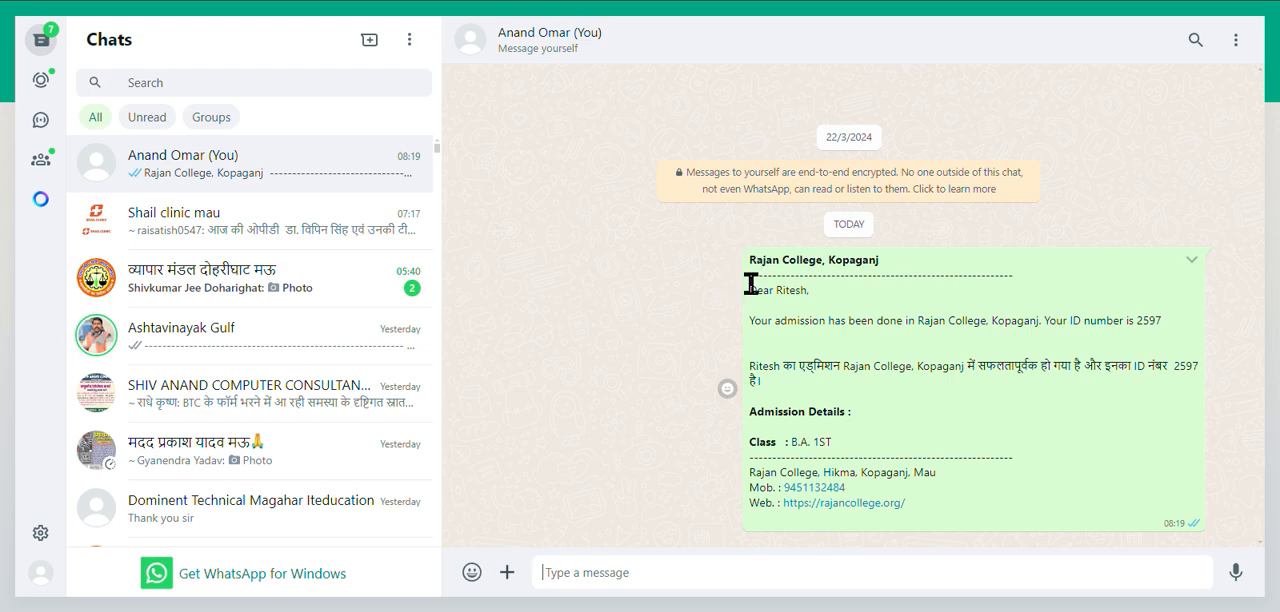
Read the admission message sent to the student in WhatsApp, and return to the college software.
{"action": "left_click_drag", "start_coordinate": [751, 284], "coordinate": [1163, 457]}
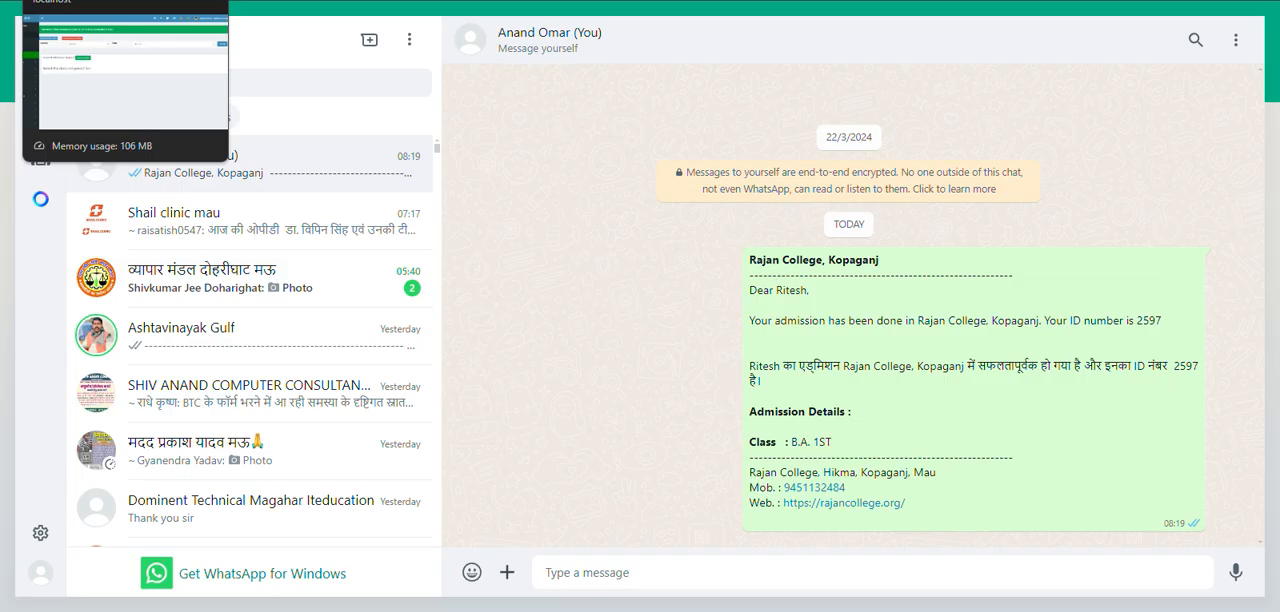
{"action": "left_click", "coordinate": [125, 0]}
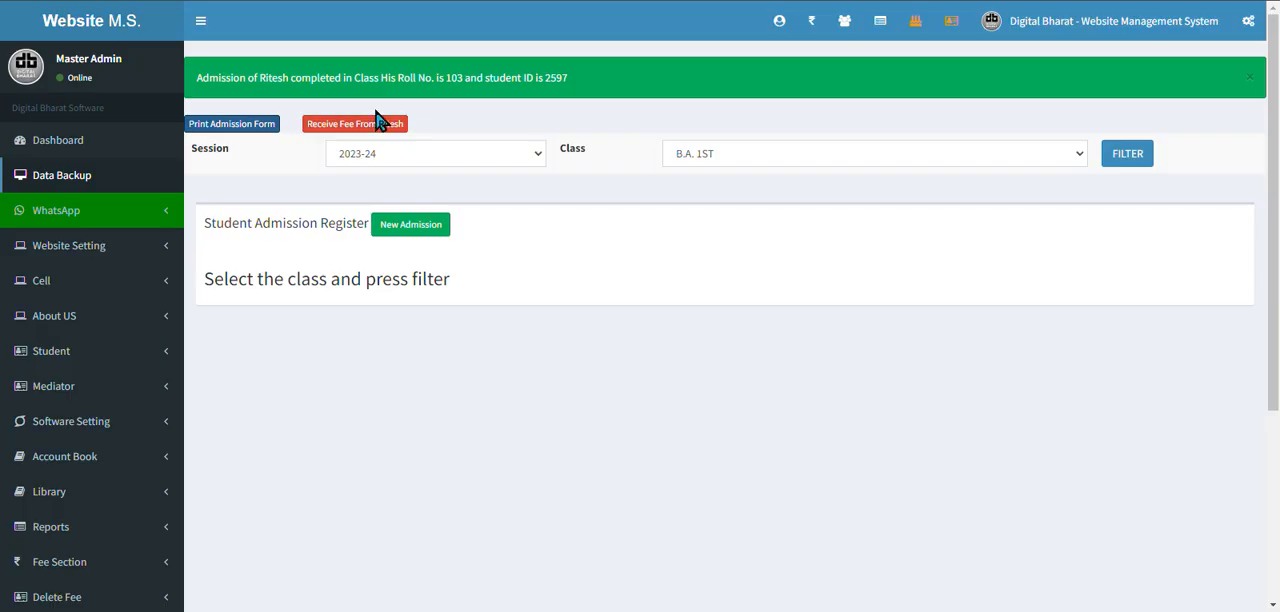
Start a fee receipt for the newly admitted student and calculate the amount with Course Fee included.
{"action": "left_click", "coordinate": [330, 130]}
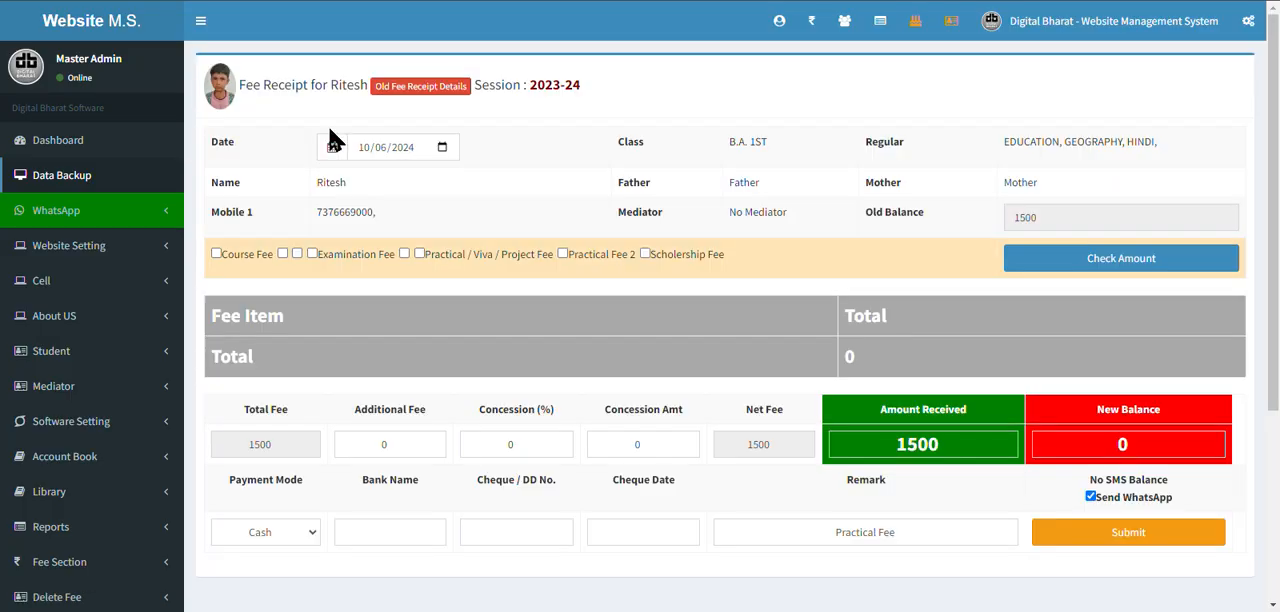
{"action": "left_click", "coordinate": [217, 254]}
{"action": "left_click", "coordinate": [1153, 262]}
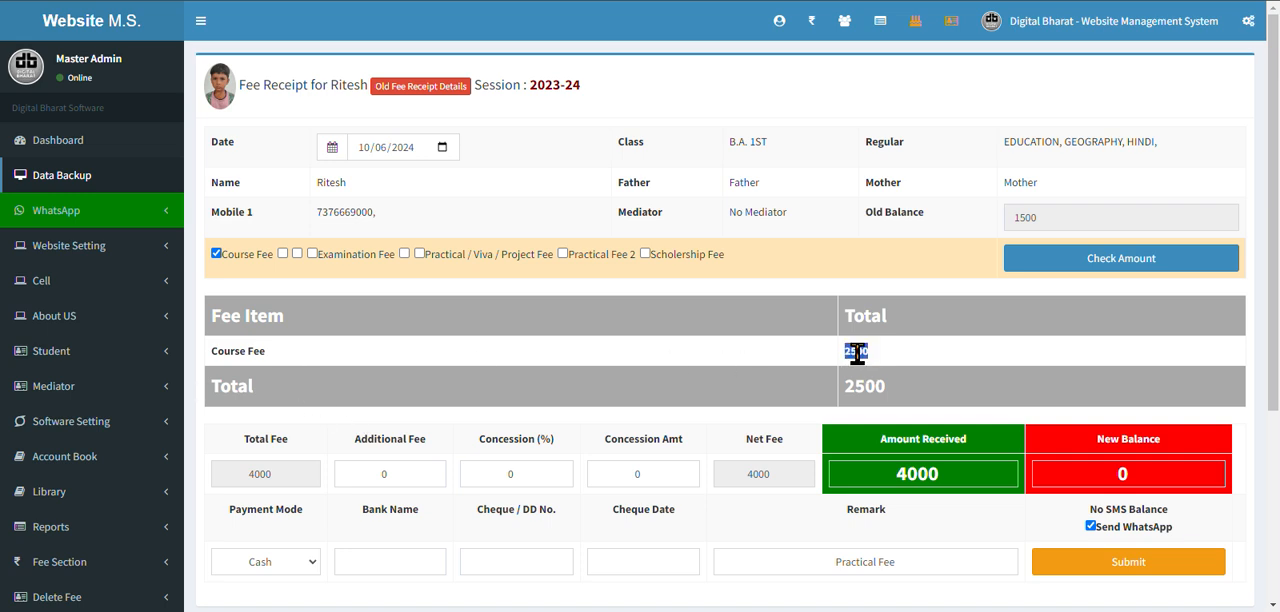
Set the amount received to 1000, update the new balance, and submit the cash fee receipt.
{"action": "double_click", "coordinate": [909, 480]}
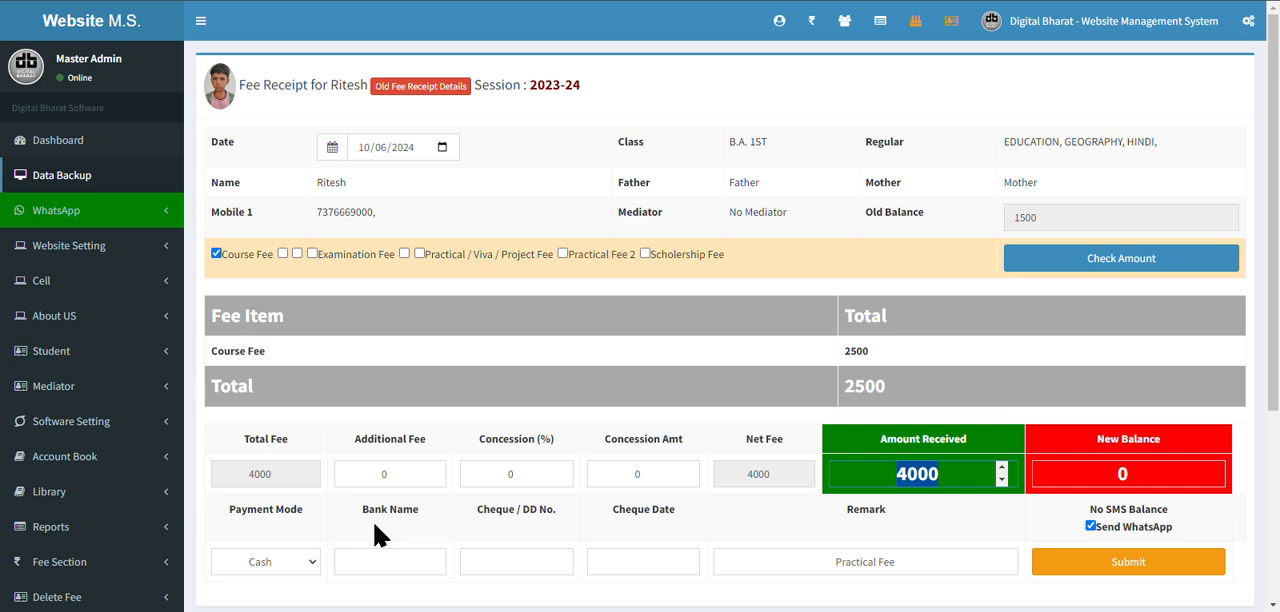
{"action": "type", "text": "1"}
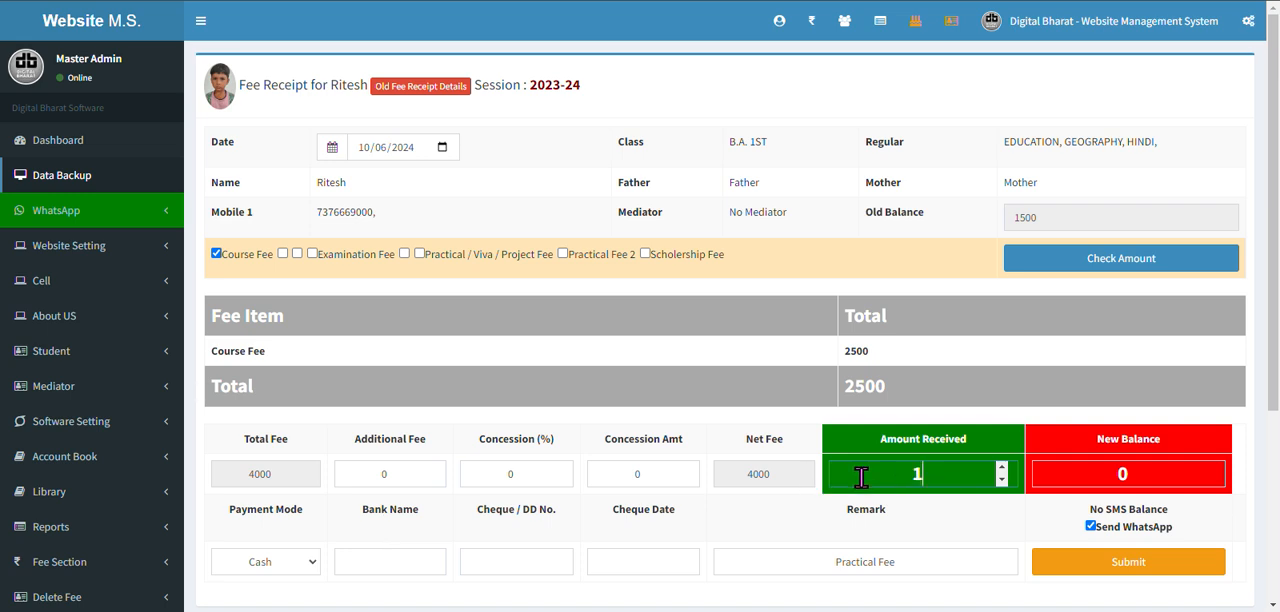
{"action": "type", "text": "000"}
{"action": "left_click", "coordinate": [1188, 480]}
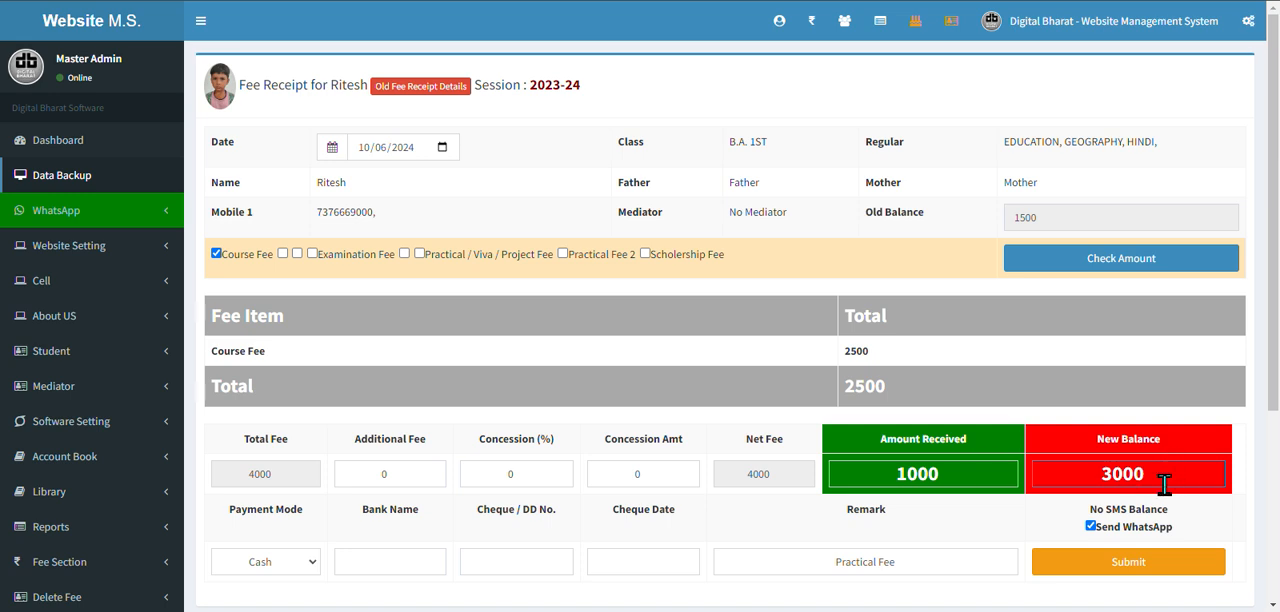
{"action": "left_click", "coordinate": [1161, 565]}
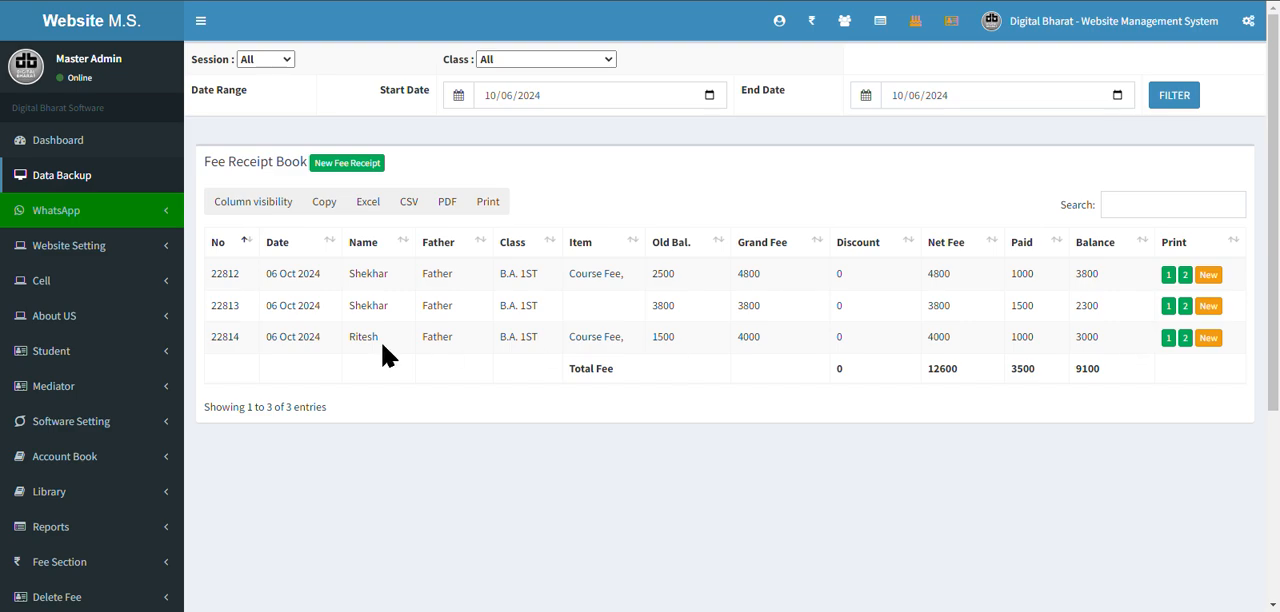
View the single-copy printout of the student's new fee receipt without printing, enlarged for reading.
{"action": "left_click", "coordinate": [1168, 338]}
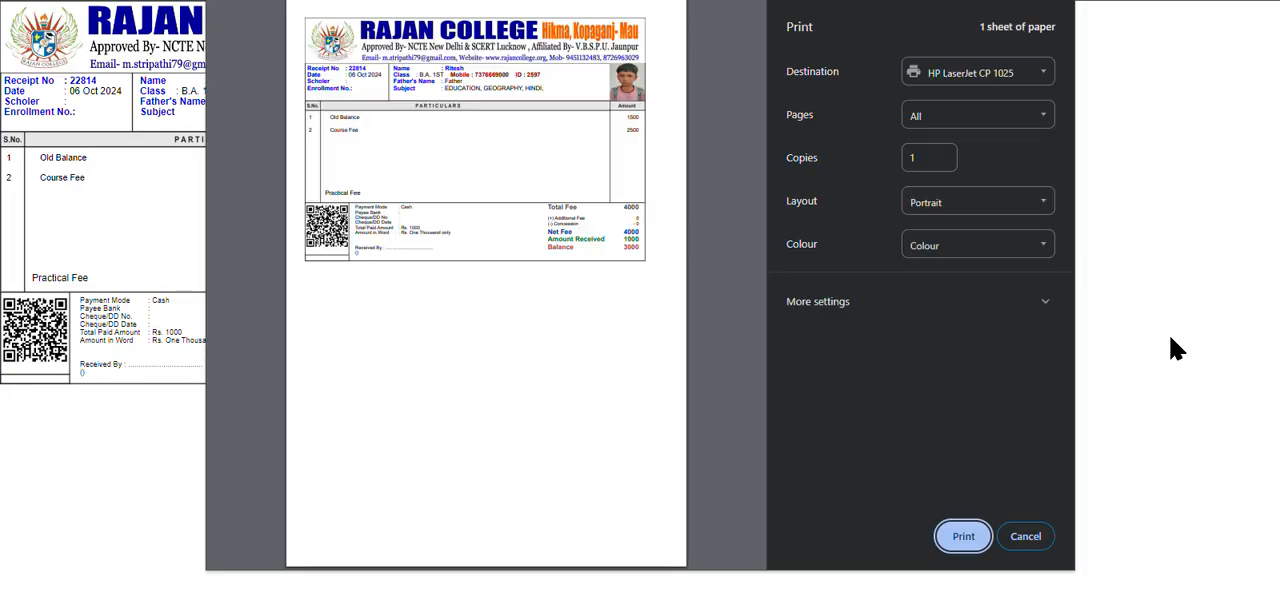
{"action": "key", "text": "Escape"}
{"action": "key", "text": "ctrl+plus"}
{"action": "key", "text": "ctrl+plus"}
{"action": "key", "text": "ctrl+plus"}
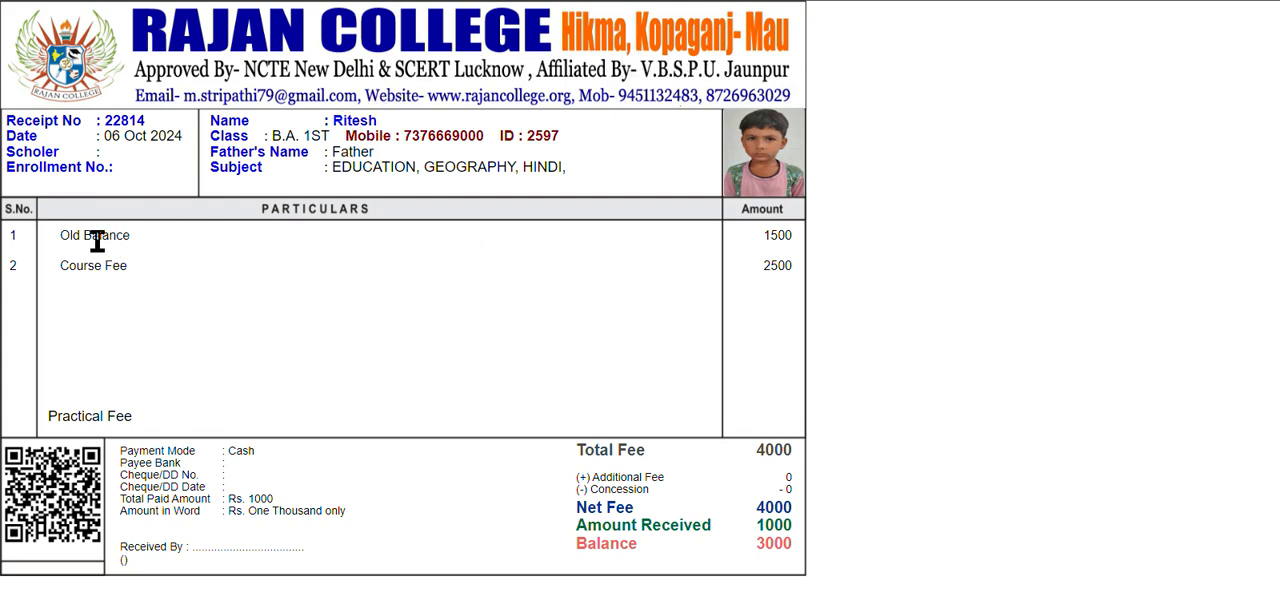
Check the receipt's old balance, course fee, net fee, amount received and balance, and close it.
{"action": "double_click", "coordinate": [785, 238]}
{"action": "double_click", "coordinate": [777, 263]}
{"action": "left_click_drag", "start_coordinate": [588, 507], "coordinate": [789, 507]}
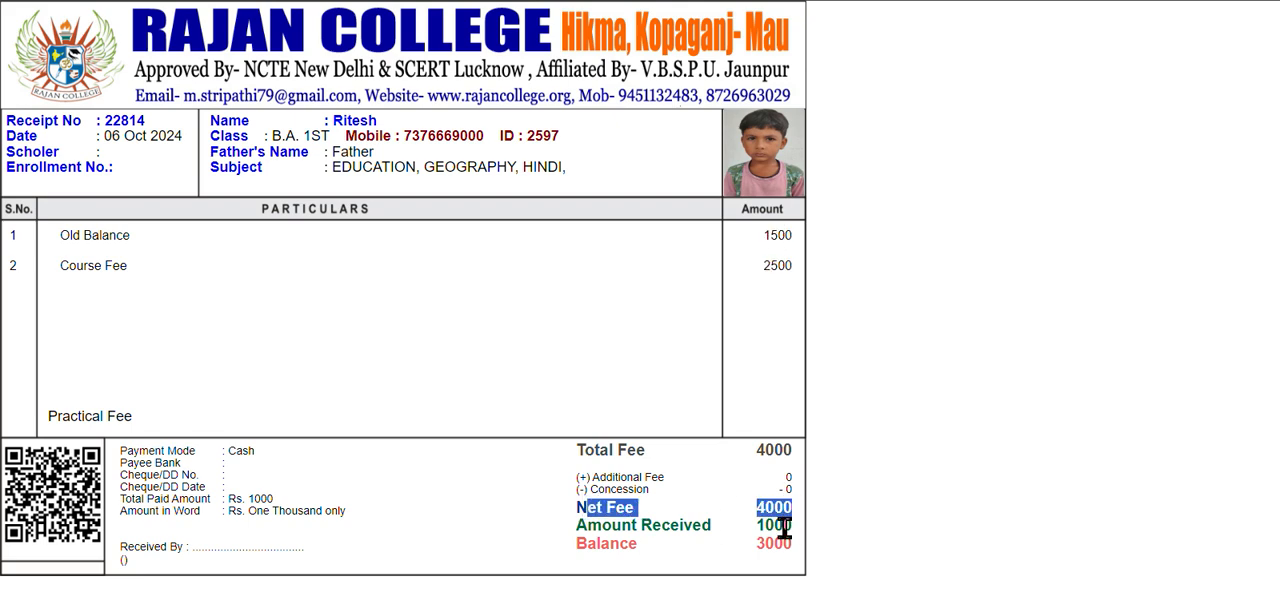
{"action": "double_click", "coordinate": [775, 525]}
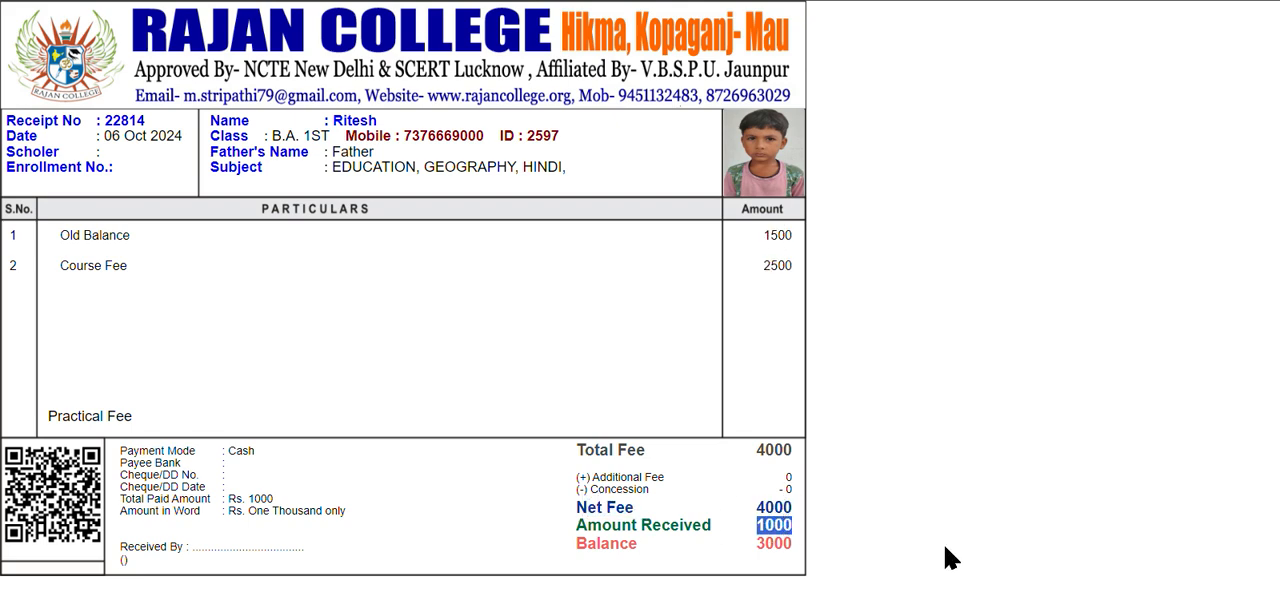
{"action": "double_click", "coordinate": [772, 543]}
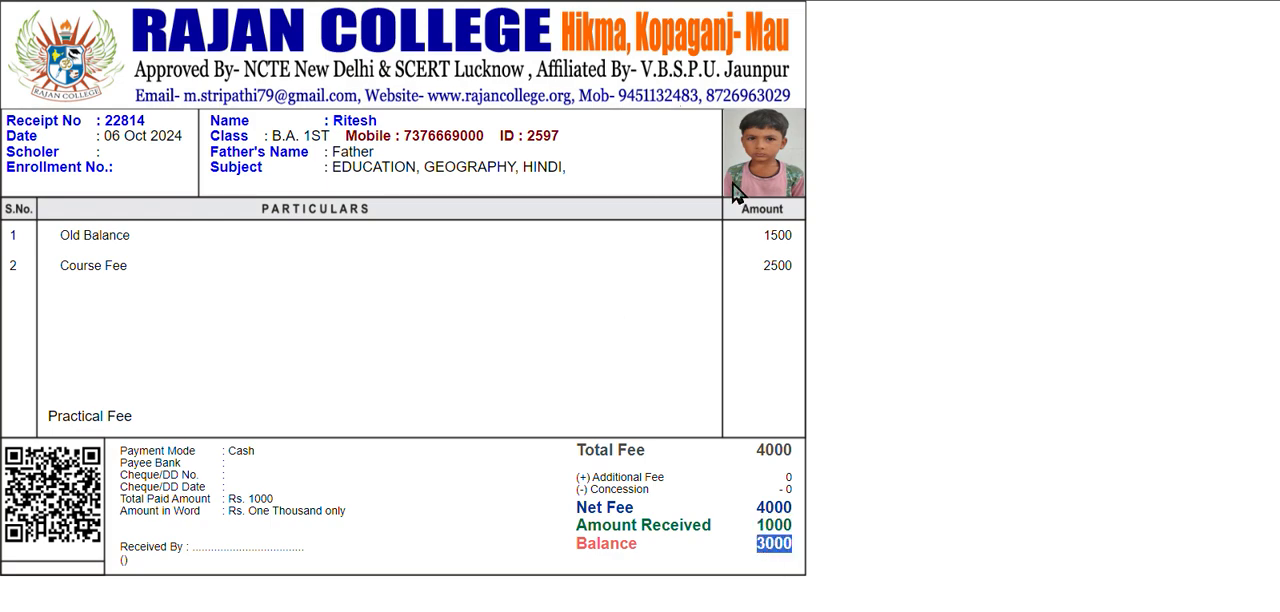
{"action": "scroll", "coordinate": [733, 183], "scroll_direction": "down", "scroll_amount": 3}
{"action": "key", "text": "ctrl+w"}
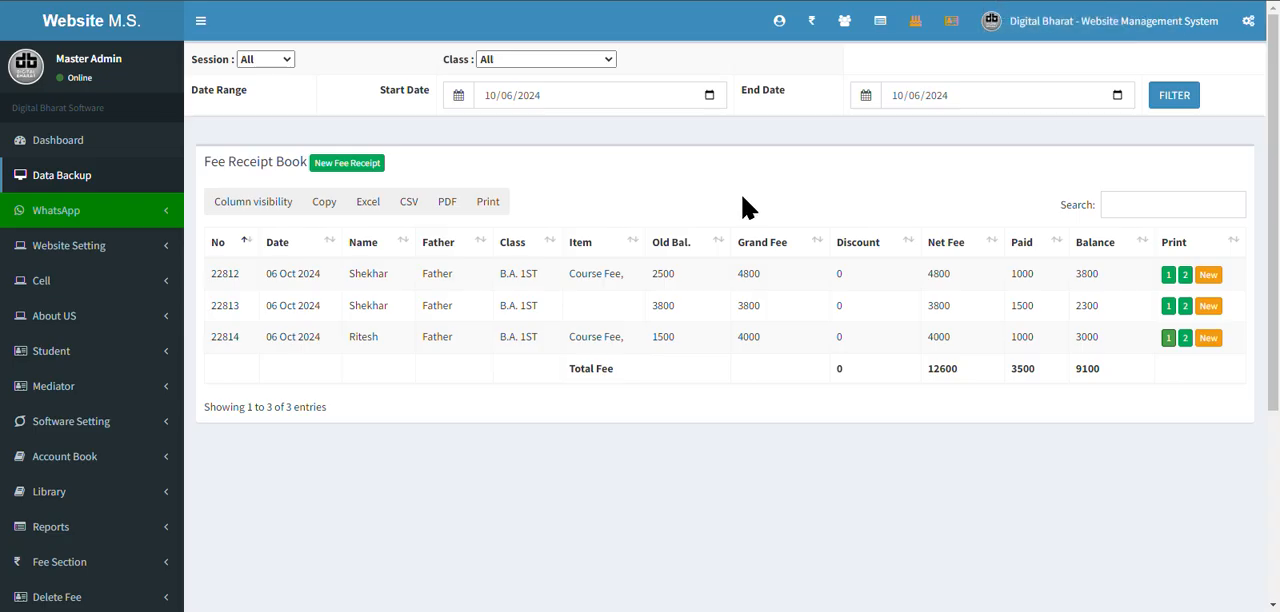
View the two-copy print layout of the same fee receipt without printing, and return to the Fee Receipt Book.
{"action": "left_click", "coordinate": [1184, 340]}
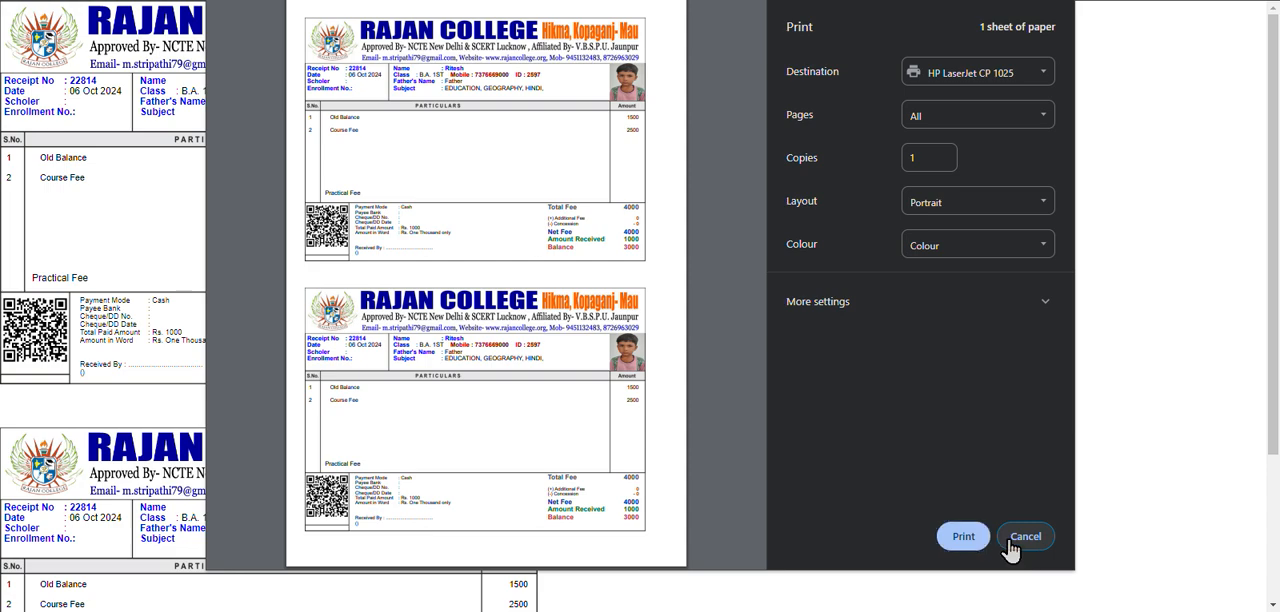
{"action": "left_click", "coordinate": [1012, 548]}
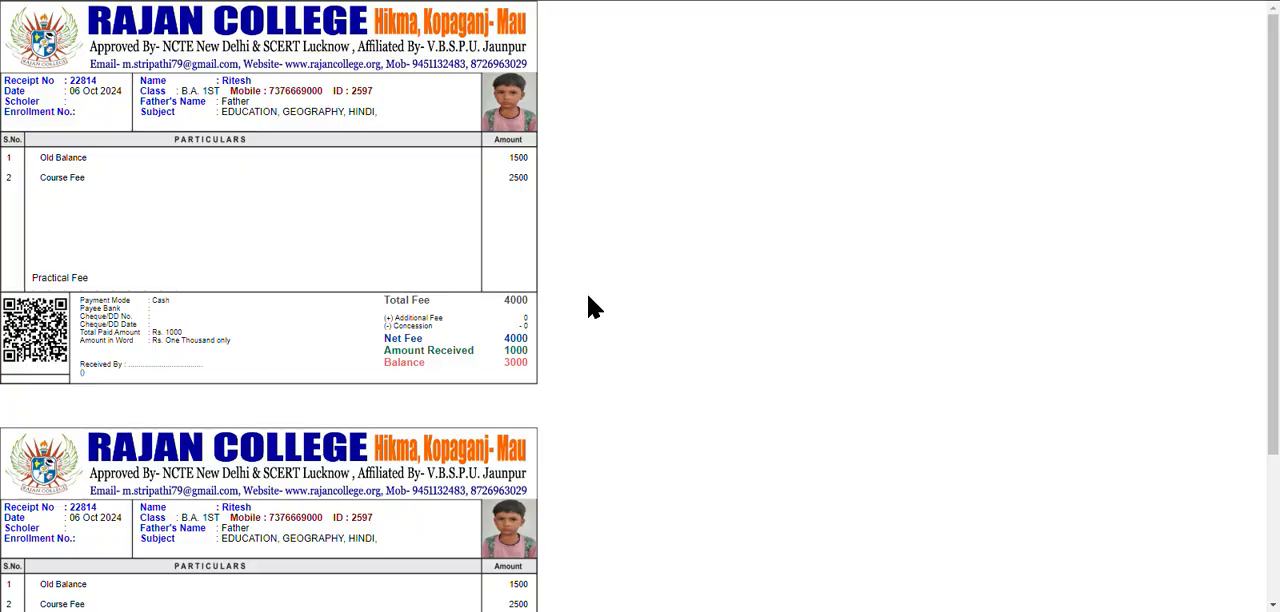
{"action": "key", "text": "ctrl+w"}
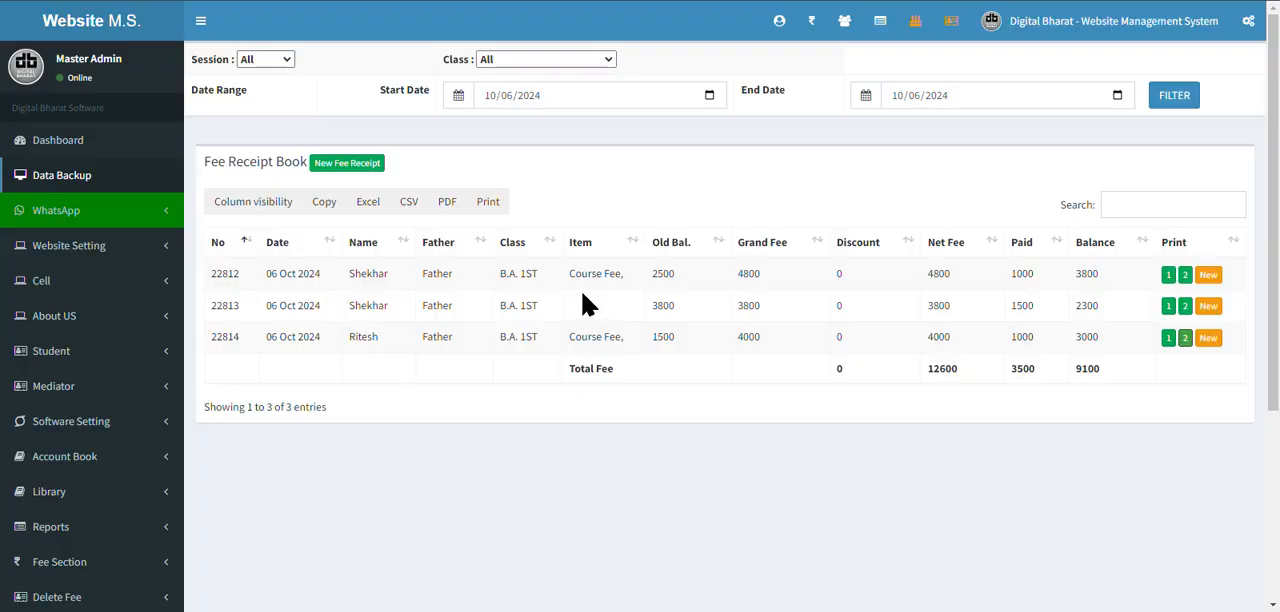
{"action": "key", "text": "ctrl+Tab"}
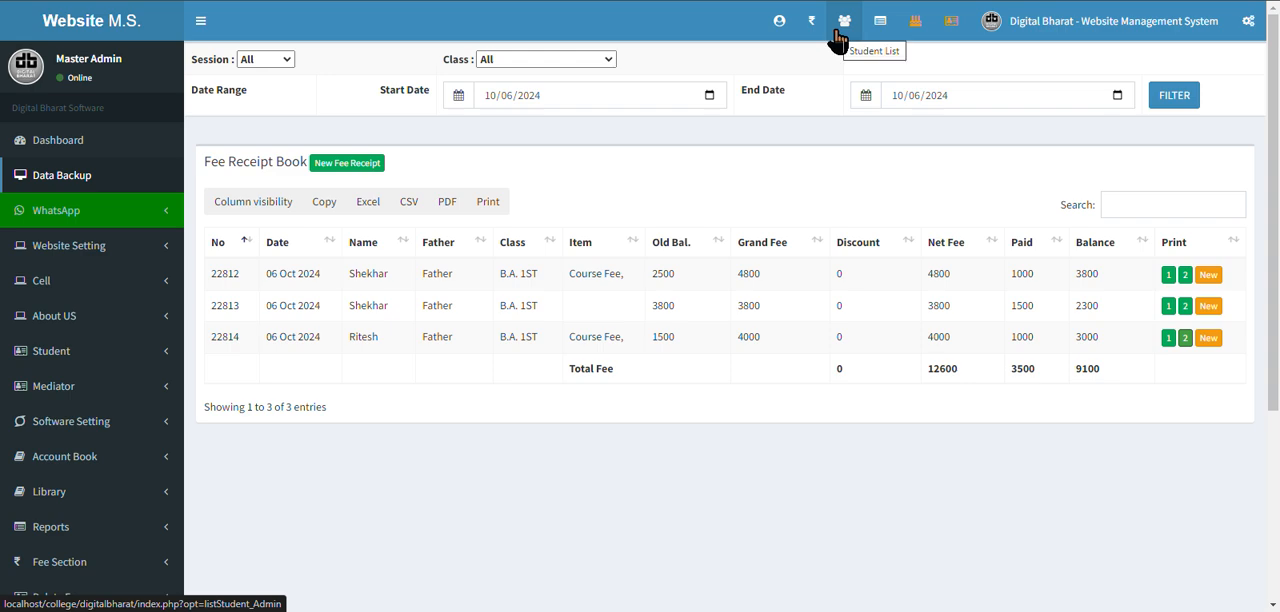
View the single-copy printout of the student's latest fee receipt without printing, highlight the student ID, and close it.
{"action": "left_click", "coordinate": [1168, 338]}
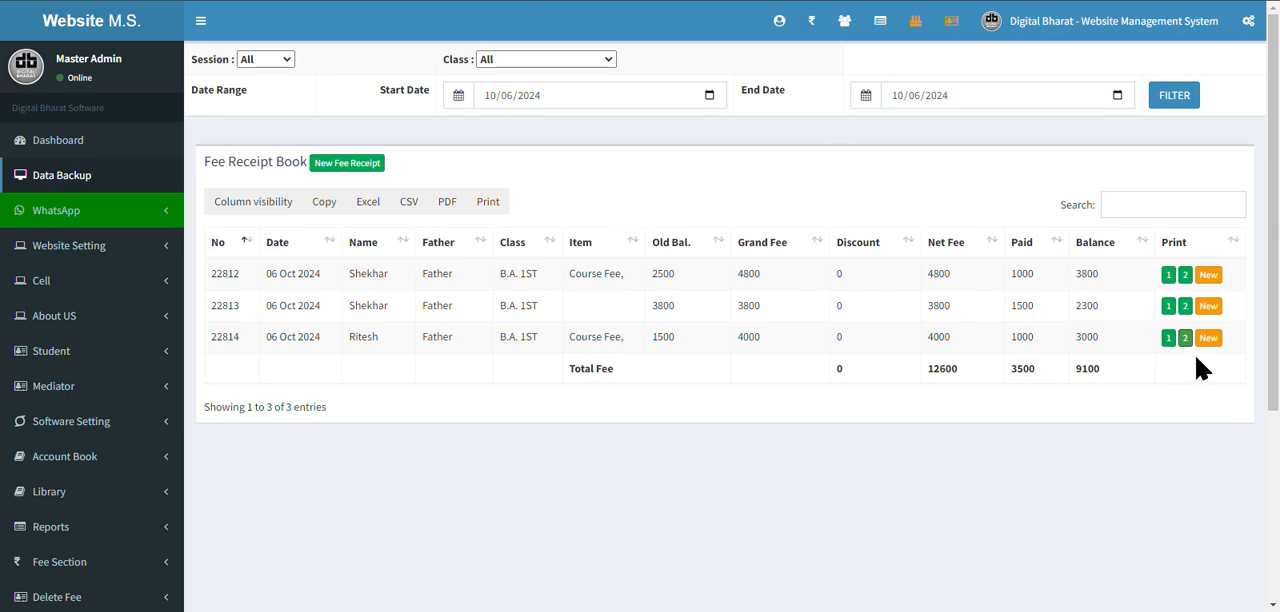
{"action": "left_click", "coordinate": [1168, 338]}
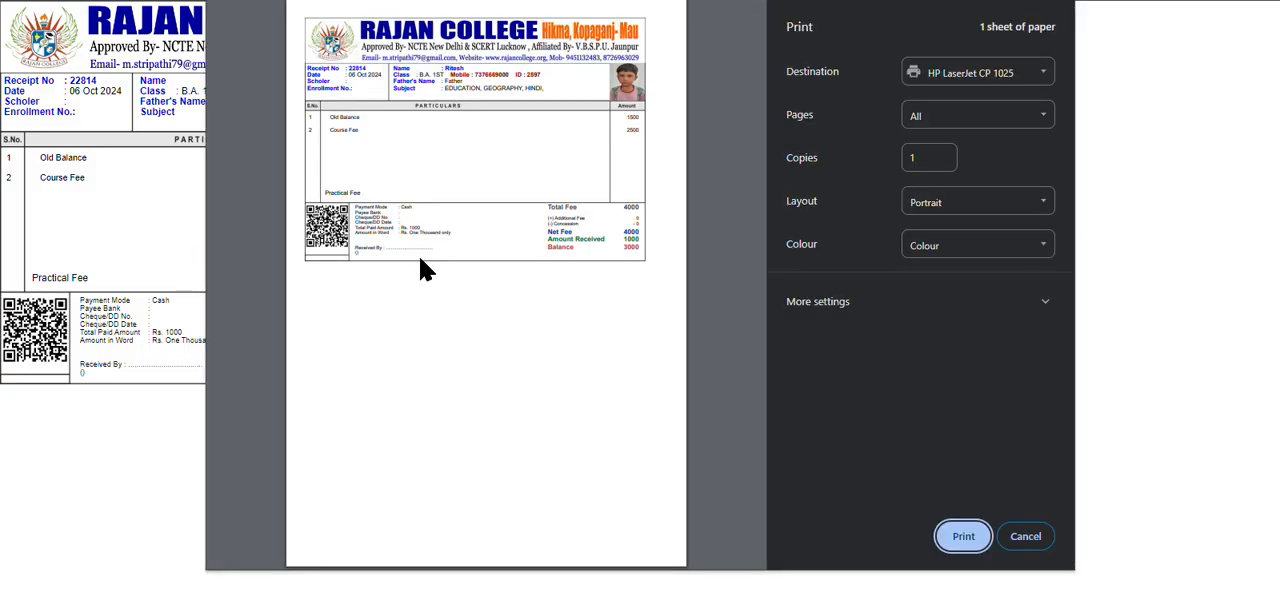
{"action": "key", "text": "Escape"}
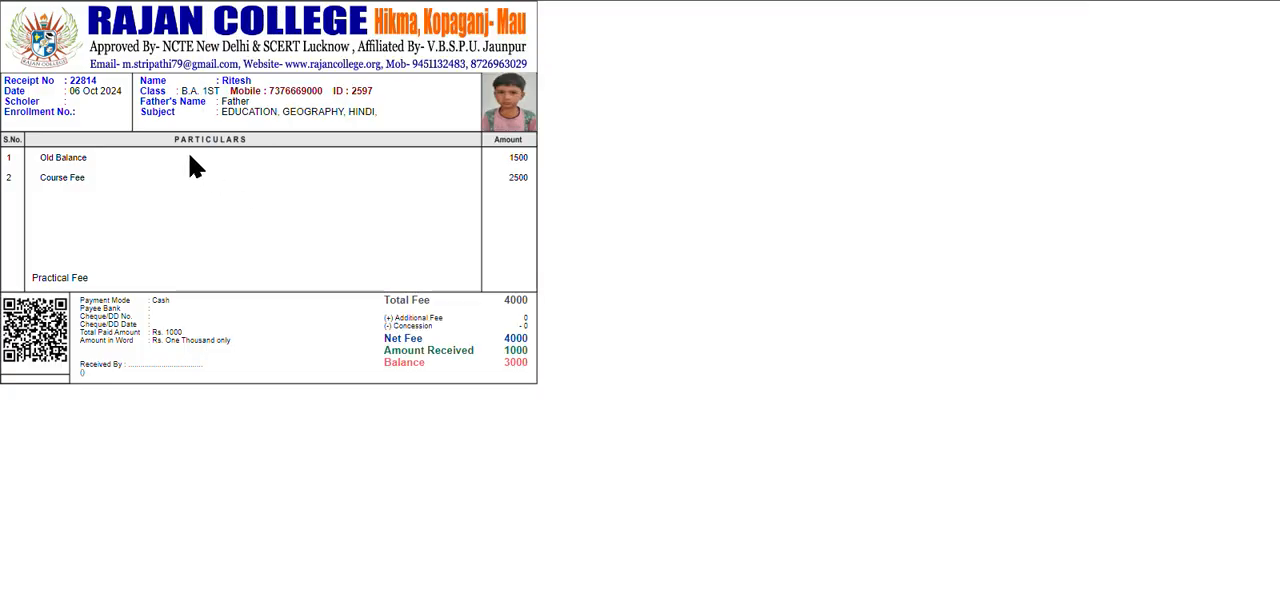
{"action": "double_click", "coordinate": [364, 91]}
{"action": "key", "text": "ctrl+w"}
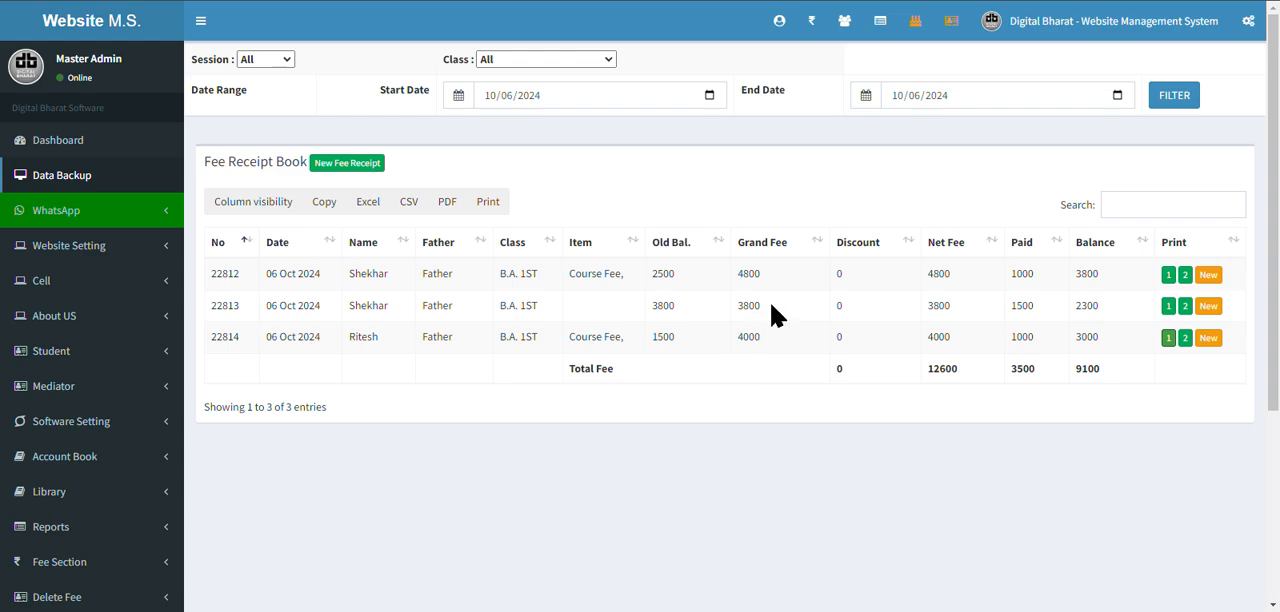
Open the fee receipt form for the newly registered student using the student ID.
{"action": "left_click", "coordinate": [808, 22]}
{"action": "left_click", "coordinate": [296, 106]}
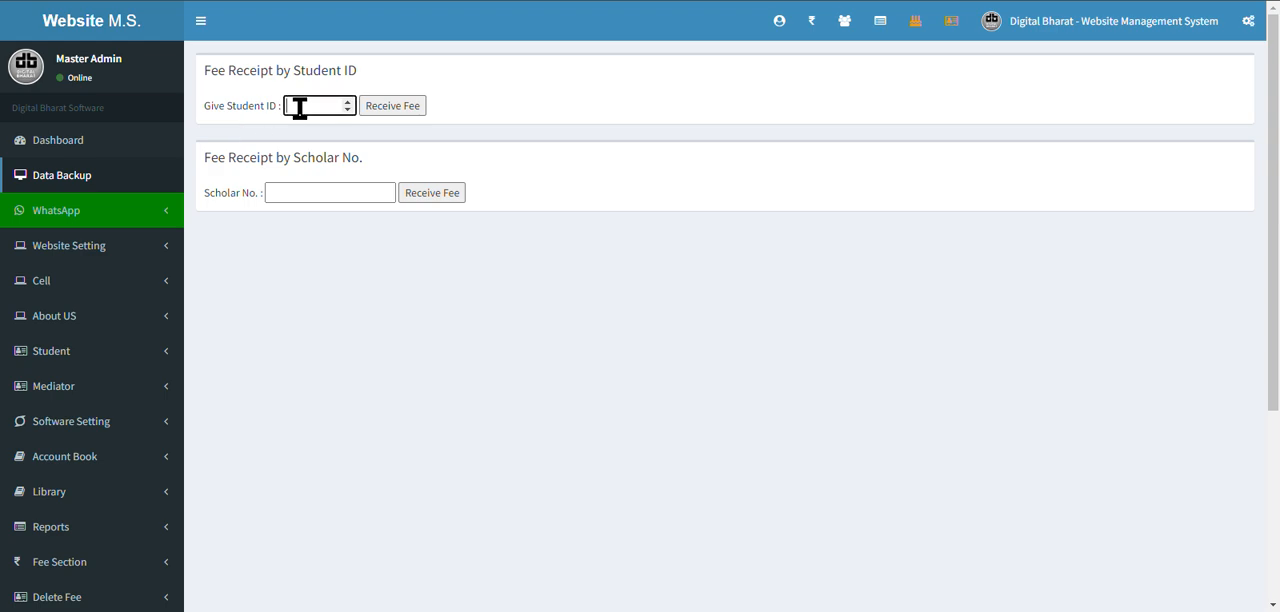
{"action": "key", "text": "Return"}
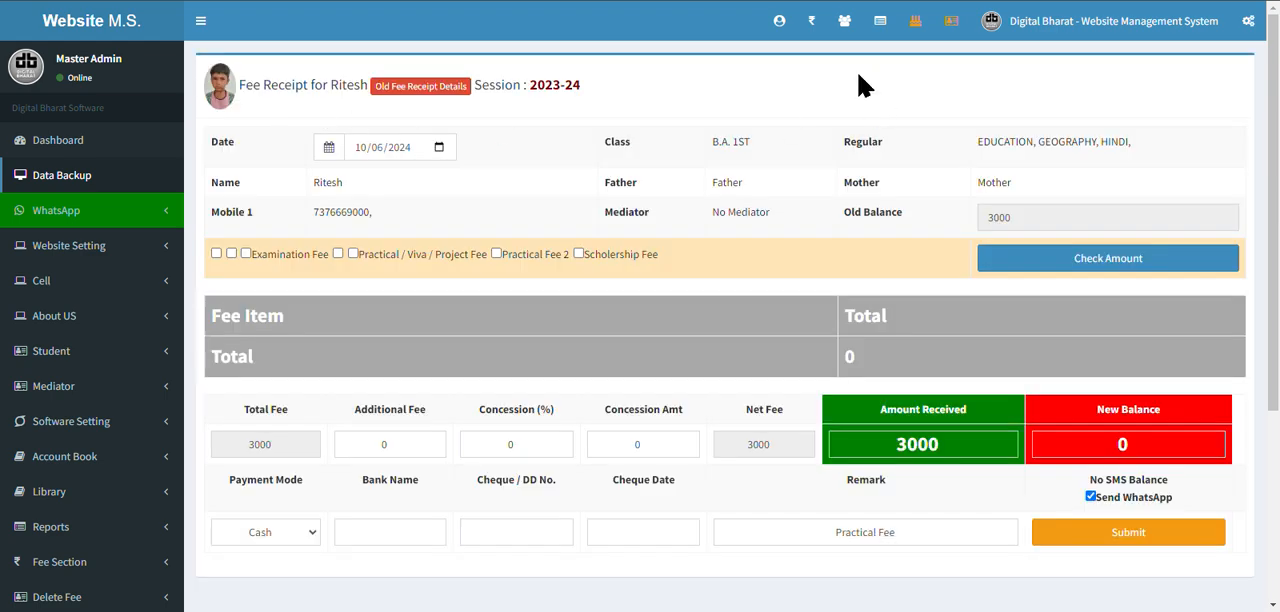
List the admission register for session 2023-24 and class B.A. 1ST, search for the student by first name, and highlight the student ID.
{"action": "left_click", "coordinate": [845, 22]}
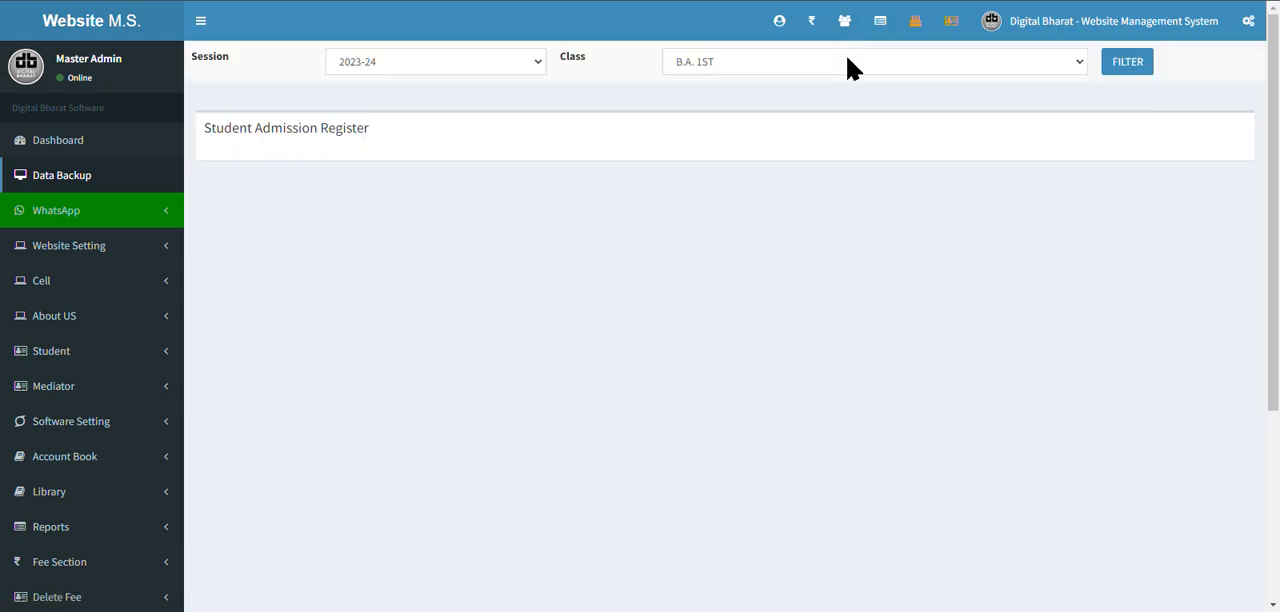
{"action": "left_click", "coordinate": [1120, 66]}
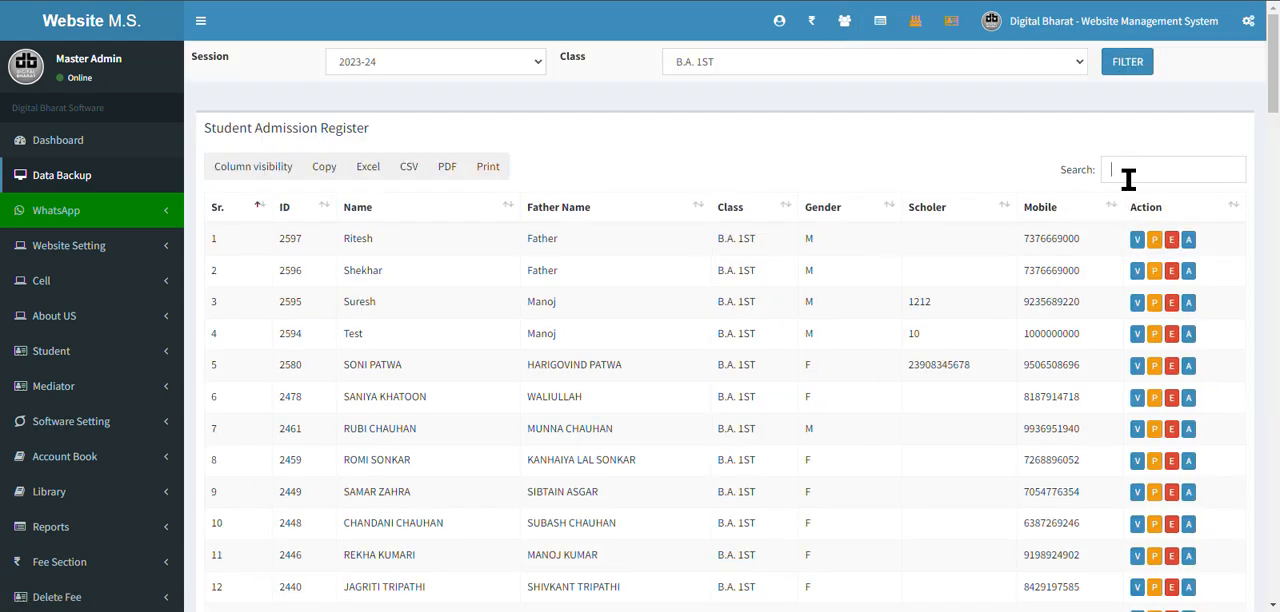
{"action": "left_click", "coordinate": [1128, 175]}
{"action": "type", "text": "ritesh"}
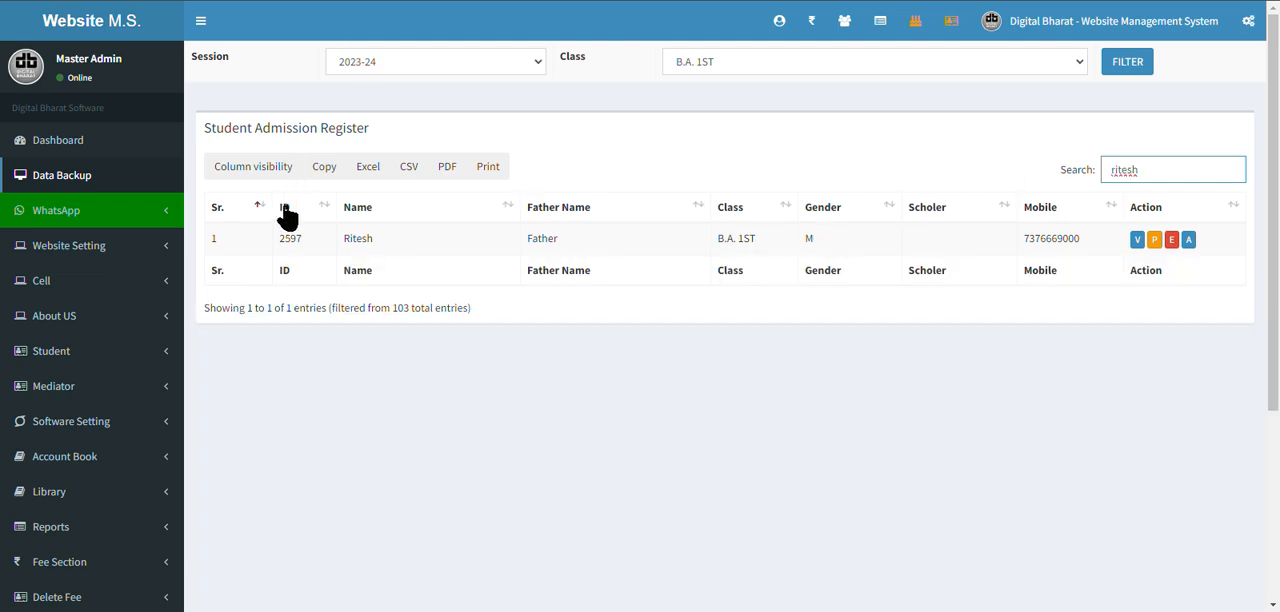
{"action": "double_click", "coordinate": [289, 238]}
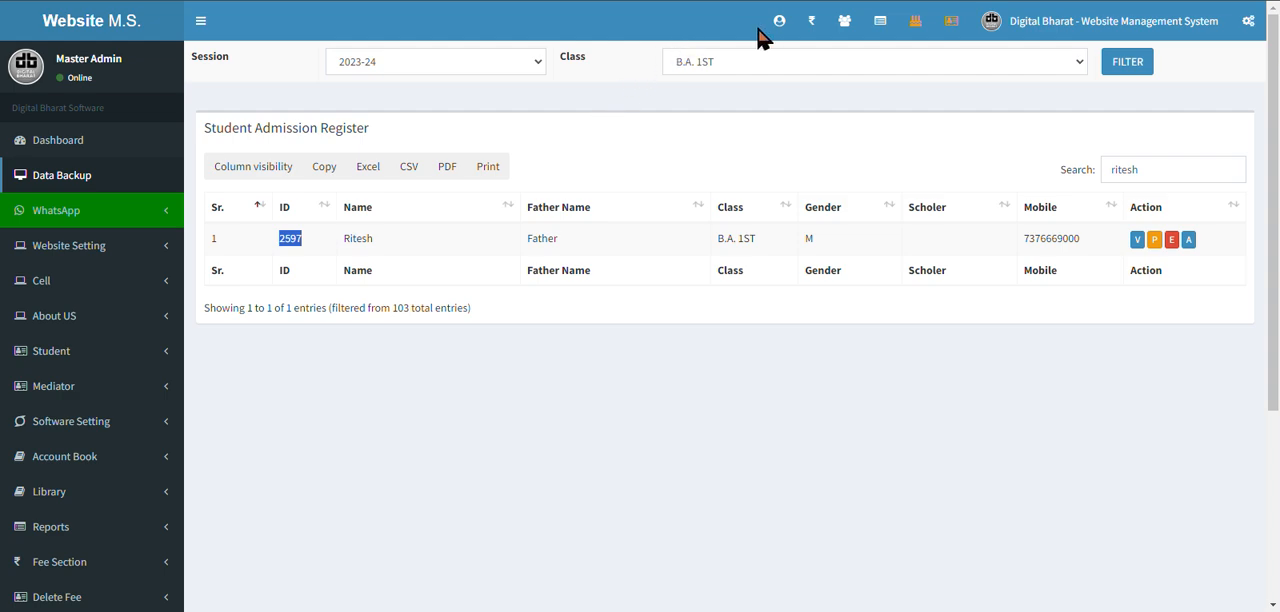
Bring up the student's fee receipt by student ID, set the amount received to 1000, update the new balance, and submit the cash payment.
{"action": "left_click", "coordinate": [811, 21]}
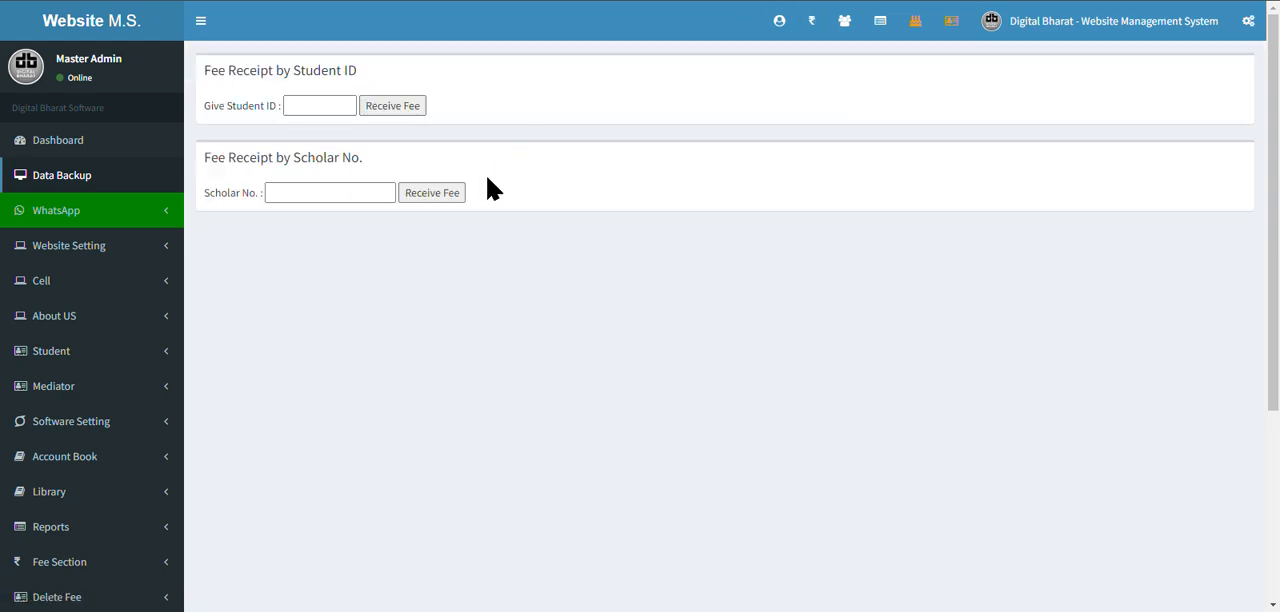
{"action": "left_click", "coordinate": [324, 110]}
{"action": "key", "text": "Return"}
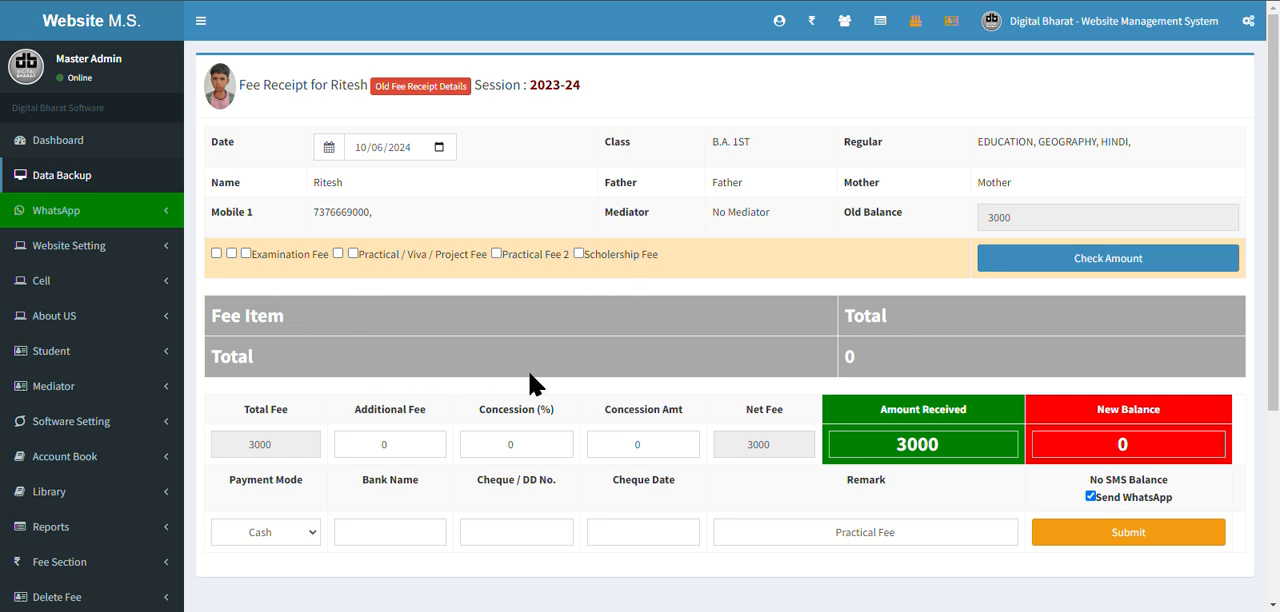
{"action": "left_click_drag", "start_coordinate": [957, 441], "coordinate": [856, 451]}
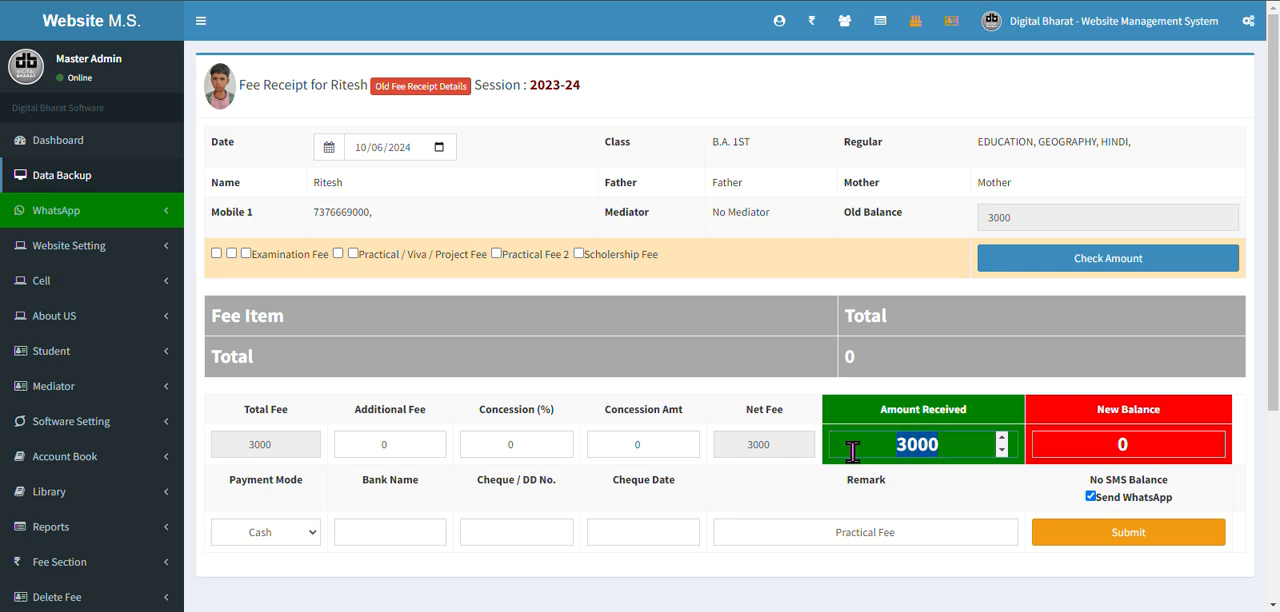
{"action": "type", "text": "1000"}
{"action": "left_click", "coordinate": [1134, 406]}
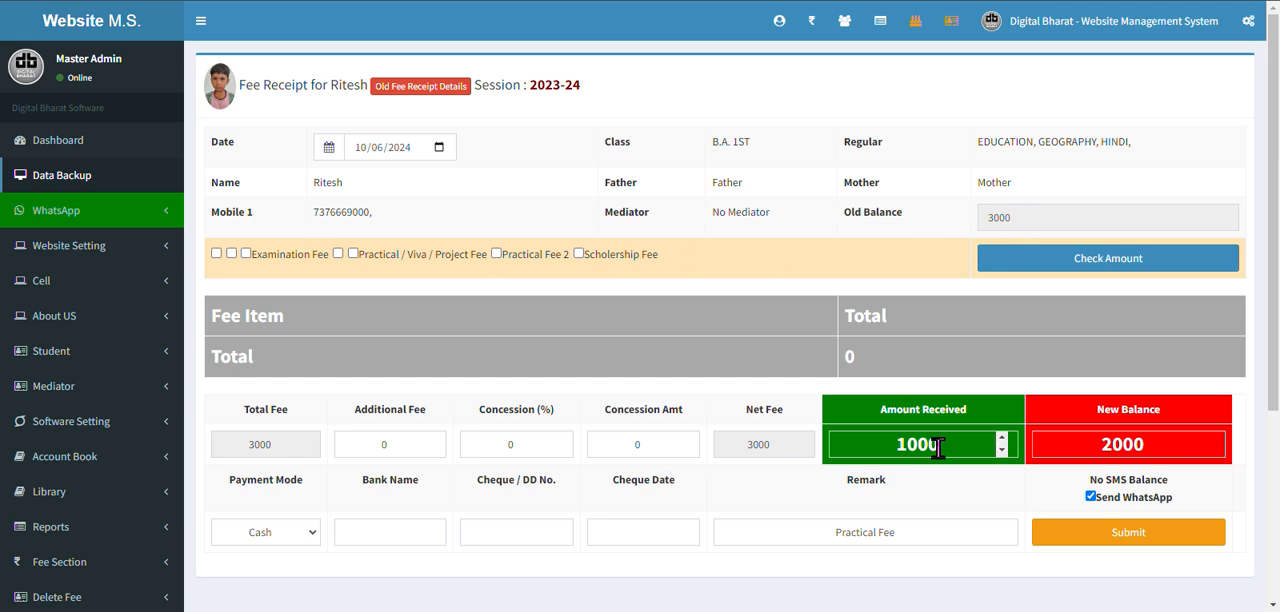
{"action": "left_click", "coordinate": [1120, 541]}
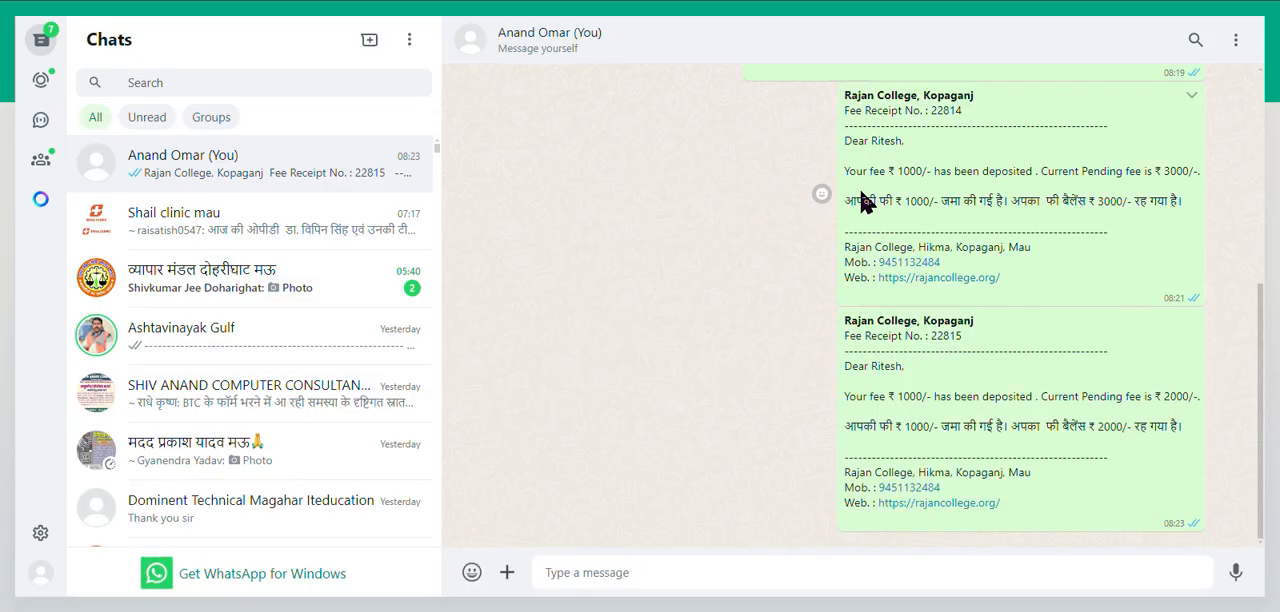
Compare the fee lines in the last two WhatsApp receipt messages, and view the newest receipt's single-copy printout without printing.
{"action": "left_click_drag", "start_coordinate": [857, 200], "coordinate": [1173, 203]}
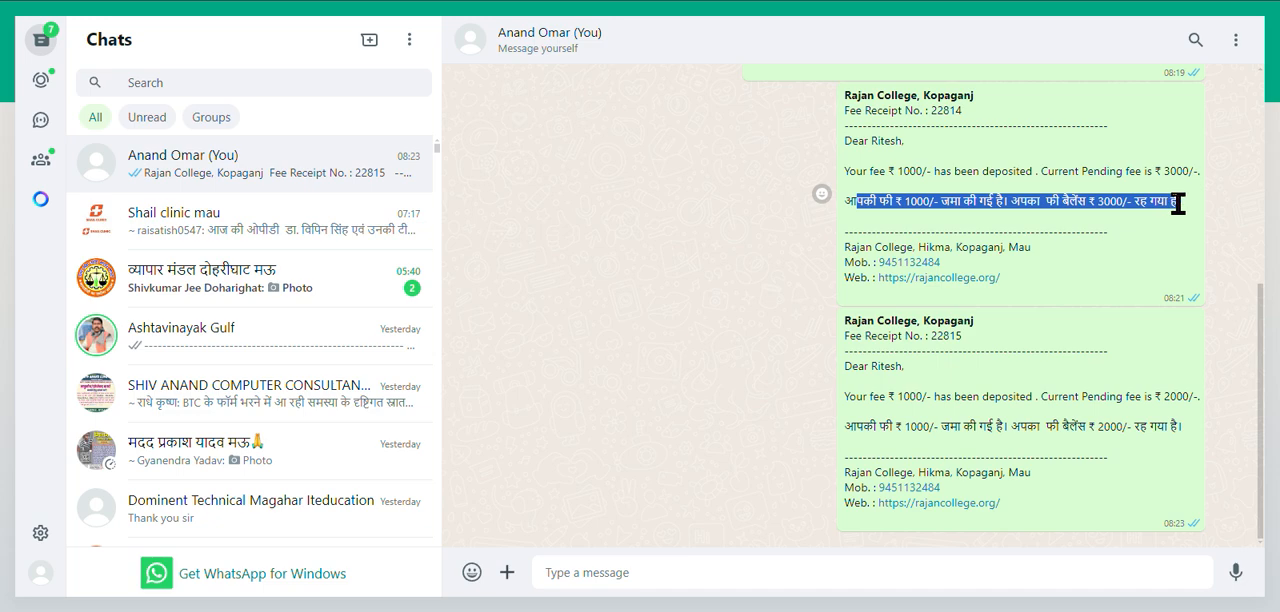
{"action": "left_click", "coordinate": [850, 427]}
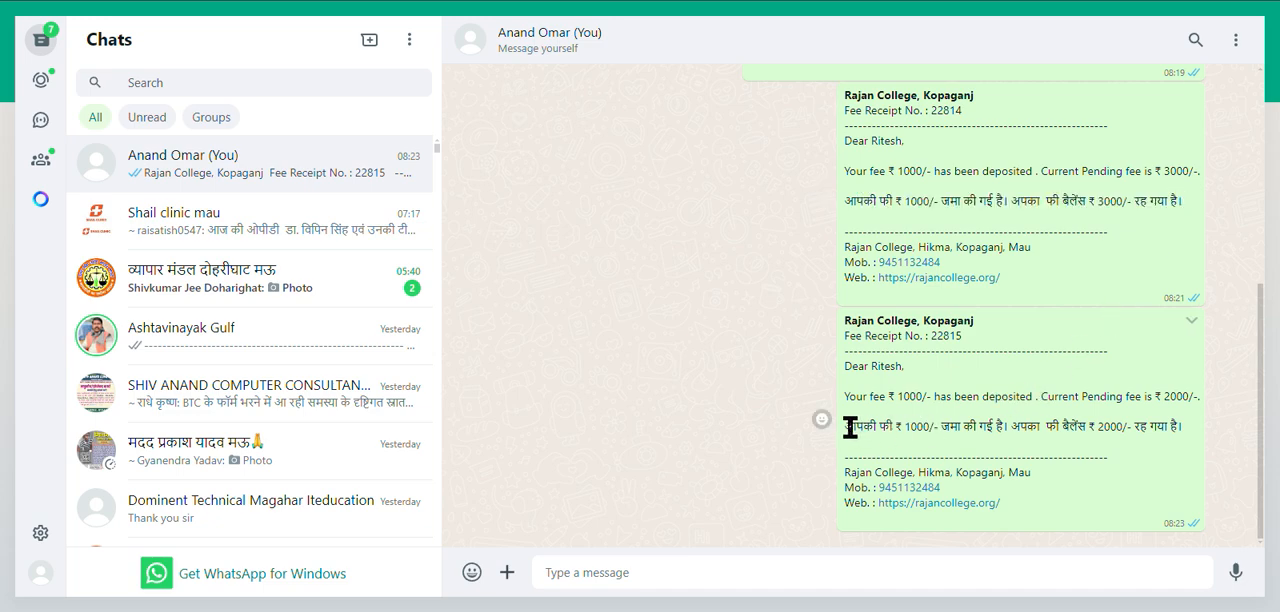
{"action": "left_click_drag", "start_coordinate": [850, 427], "coordinate": [1183, 424]}
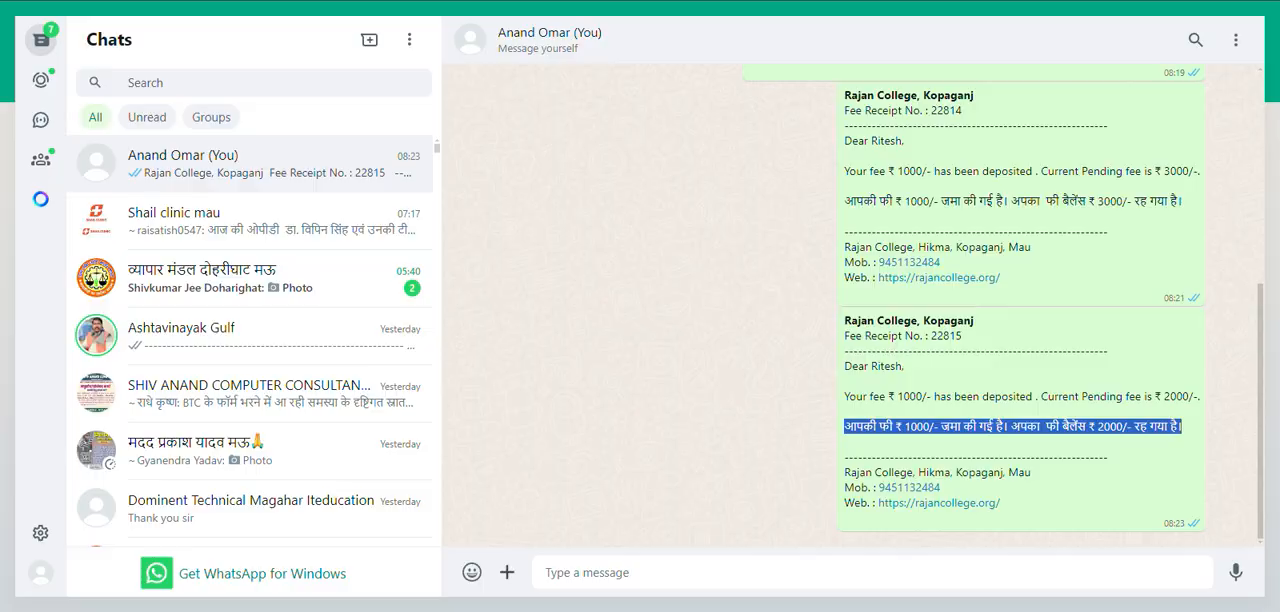
{"action": "key", "text": "ctrl+Tab"}
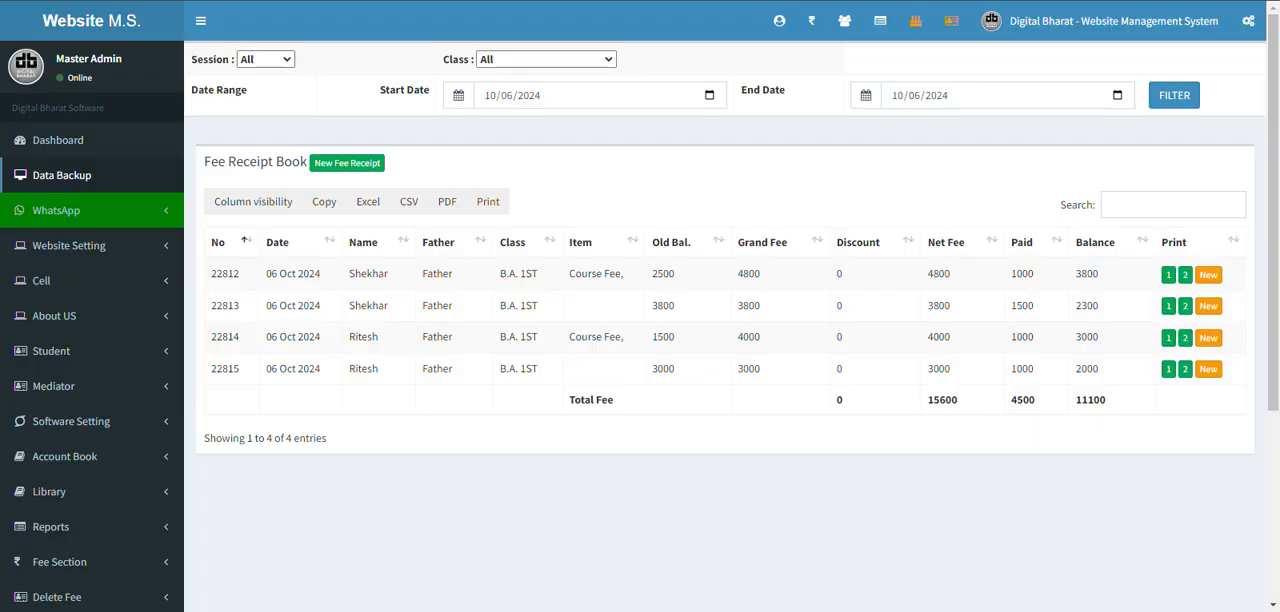
{"action": "left_click", "coordinate": [1167, 370]}
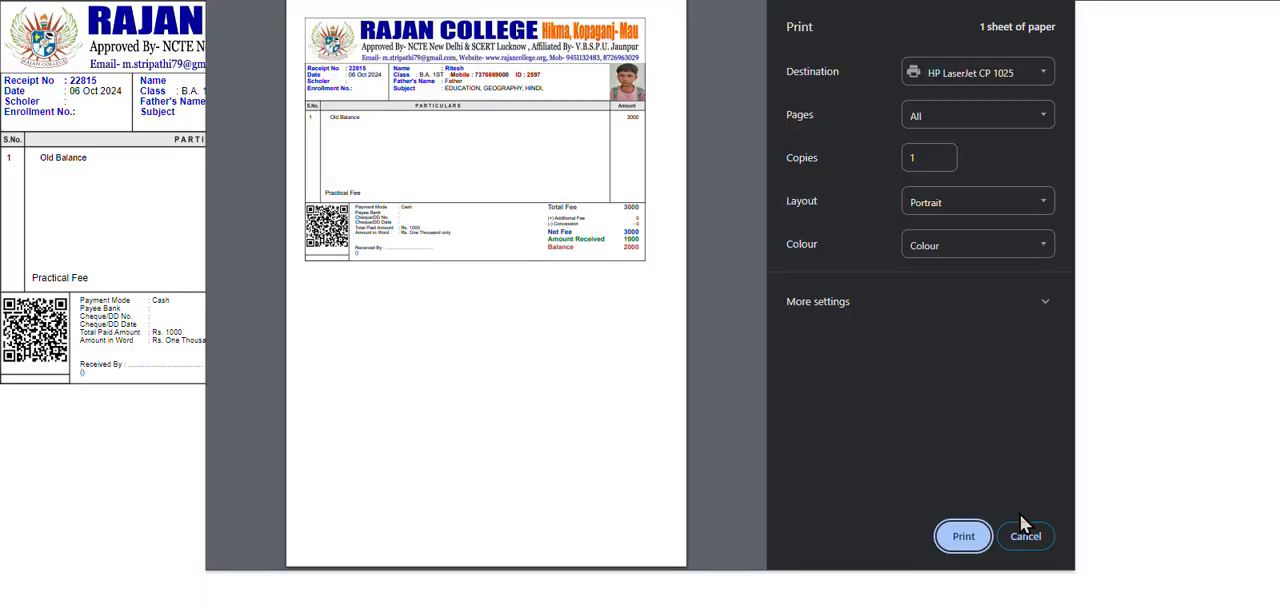
{"action": "left_click", "coordinate": [1018, 534]}
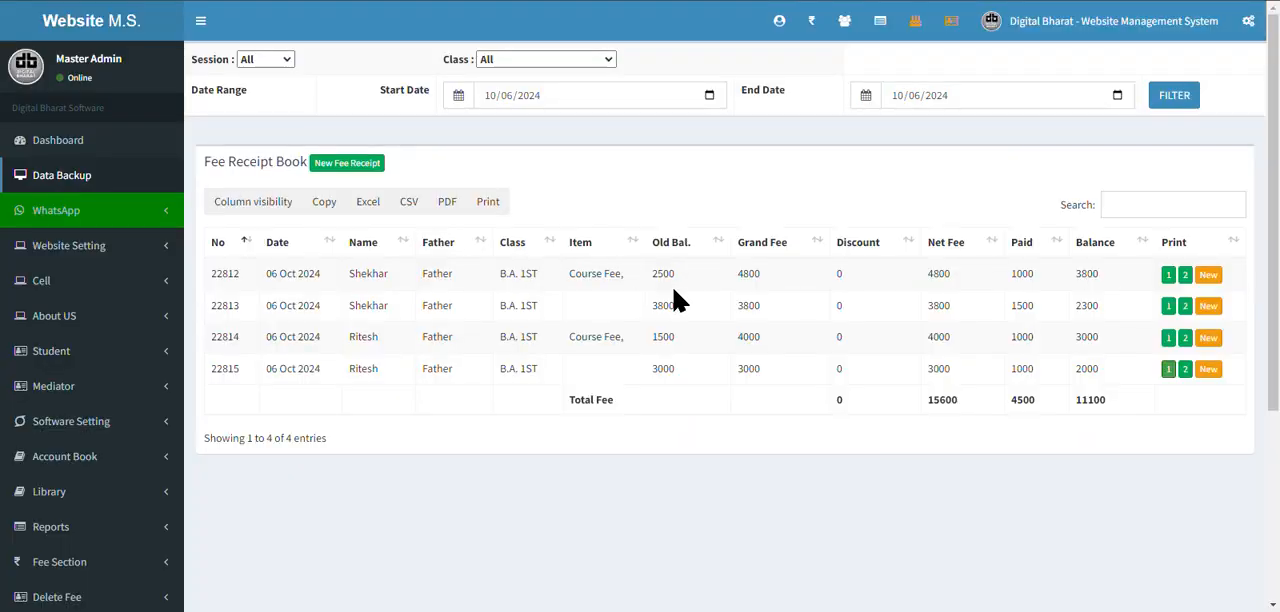
Start another fee receipt for the same student by entering the student ID.
{"action": "left_click", "coordinate": [811, 21]}
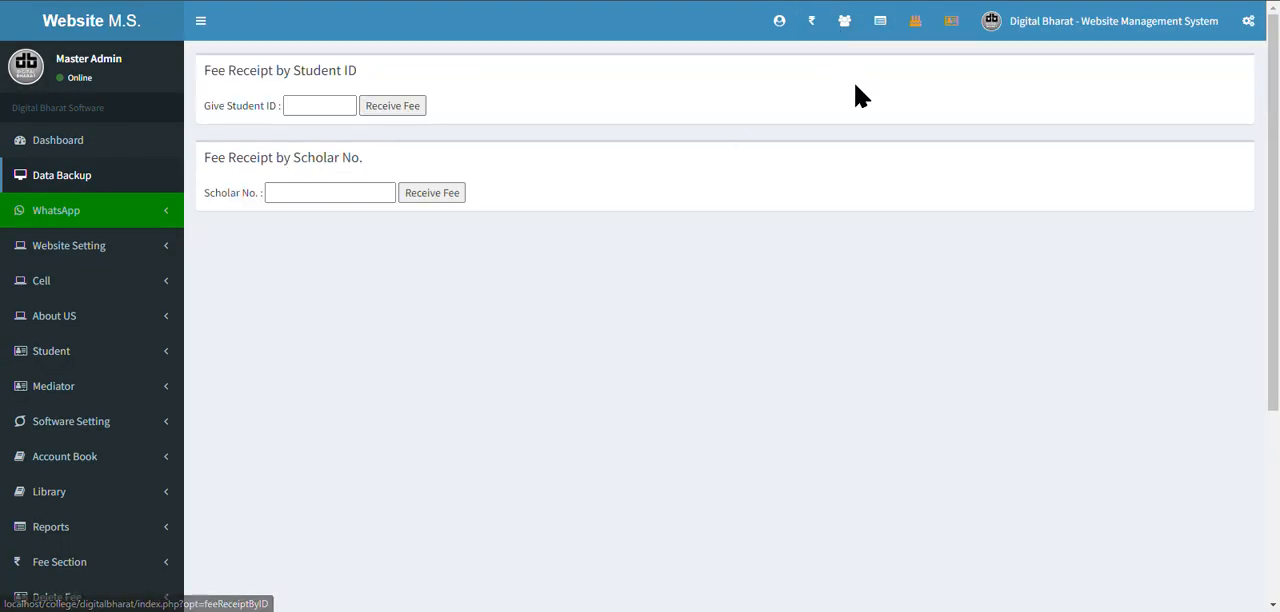
{"action": "left_click", "coordinate": [312, 100]}
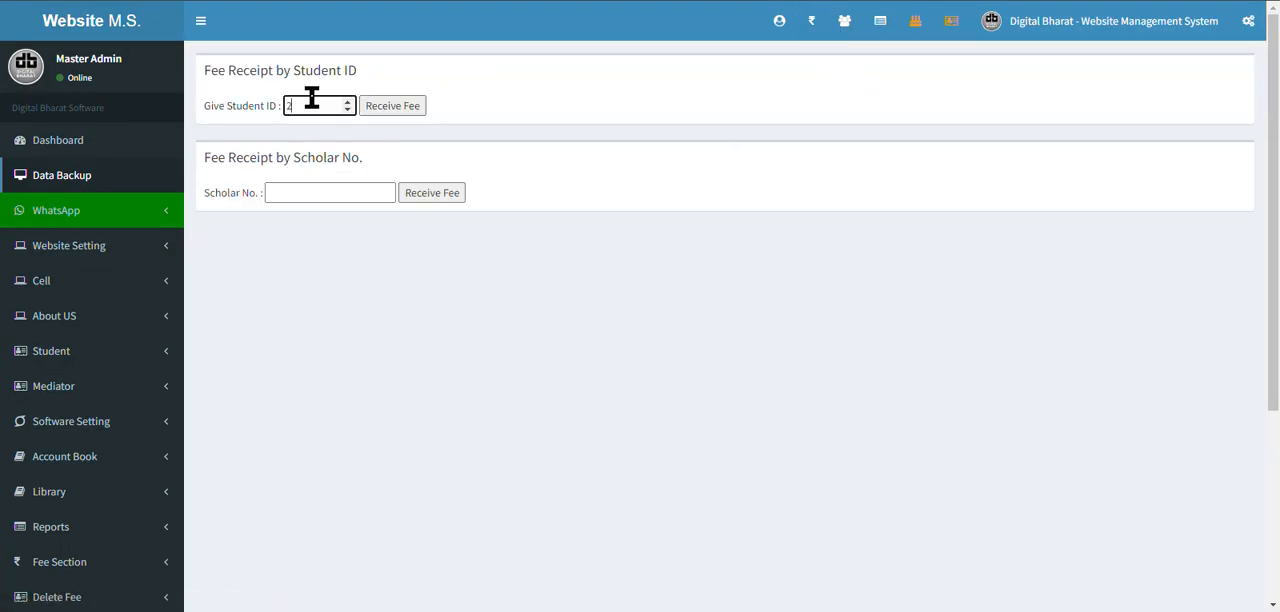
{"action": "type", "text": "2597"}
{"action": "left_click", "coordinate": [371, 106]}
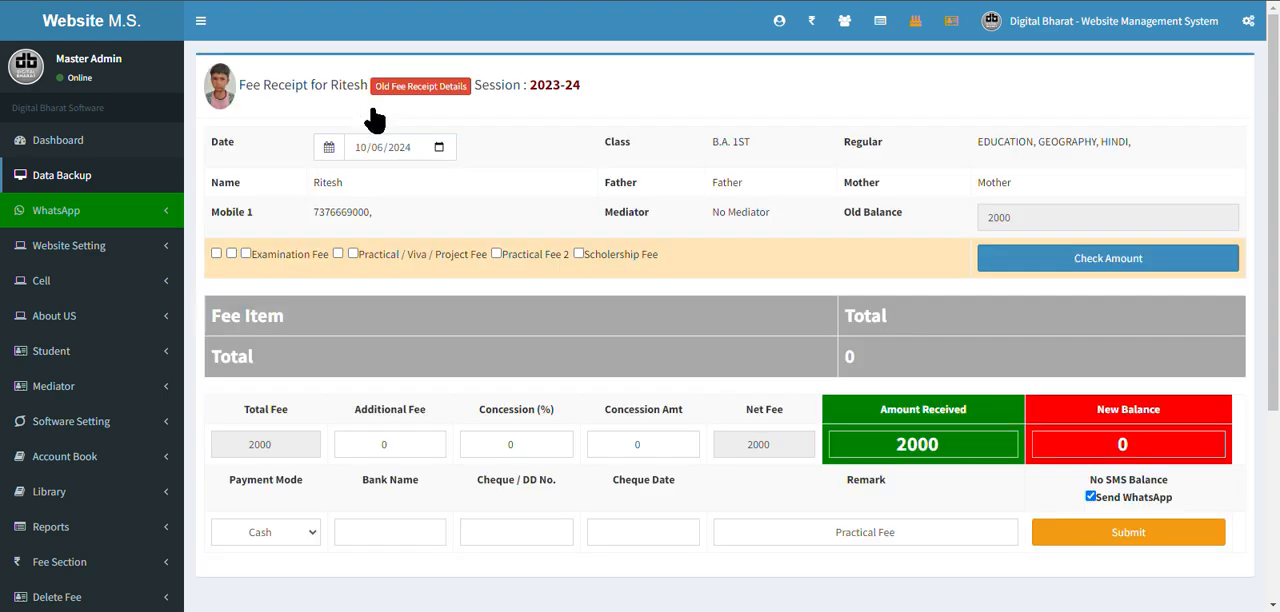
Add the Practical / Viva / Project Fee to the receipt, set Education to 500 without project, and check the old balance.
{"action": "left_click_drag", "start_coordinate": [950, 445], "coordinate": [828, 447]}
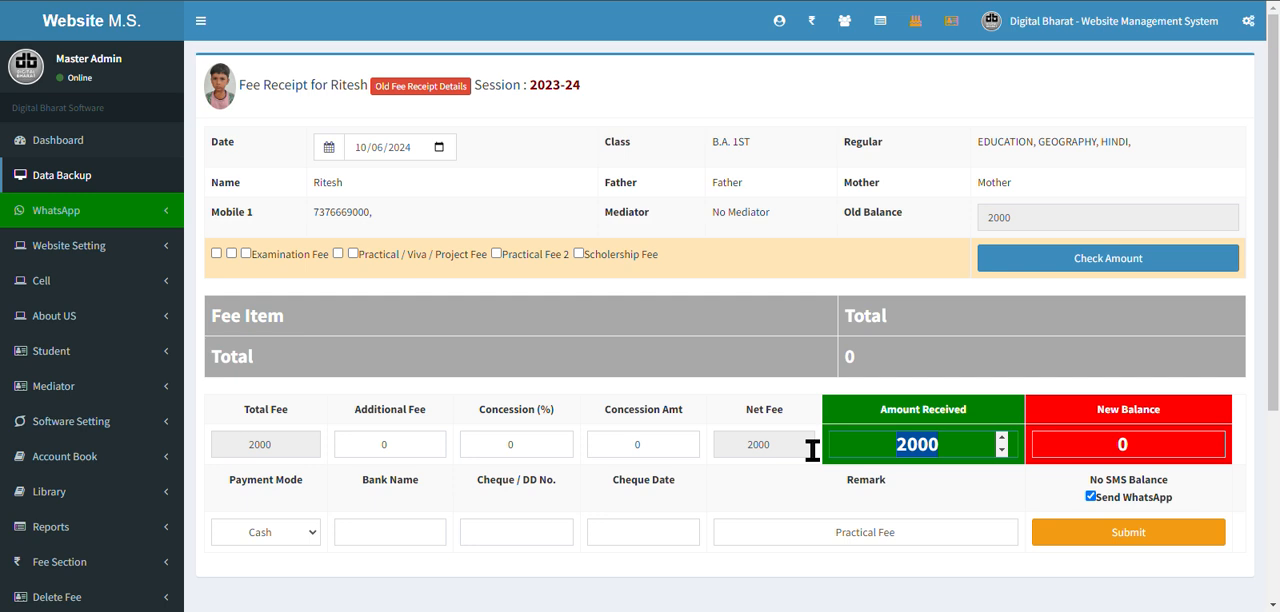
{"action": "left_click", "coordinate": [352, 254]}
{"action": "left_click", "coordinate": [1103, 265]}
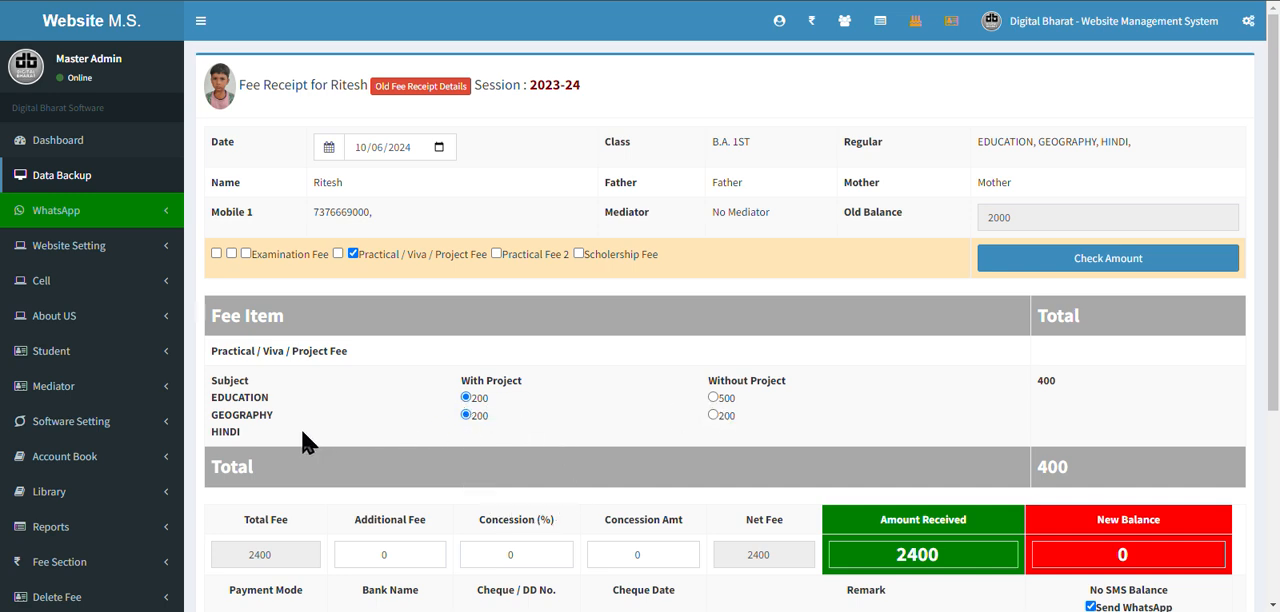
{"action": "left_click", "coordinate": [713, 397]}
{"action": "scroll", "coordinate": [609, 445], "scroll_direction": "down", "scroll_amount": 1}
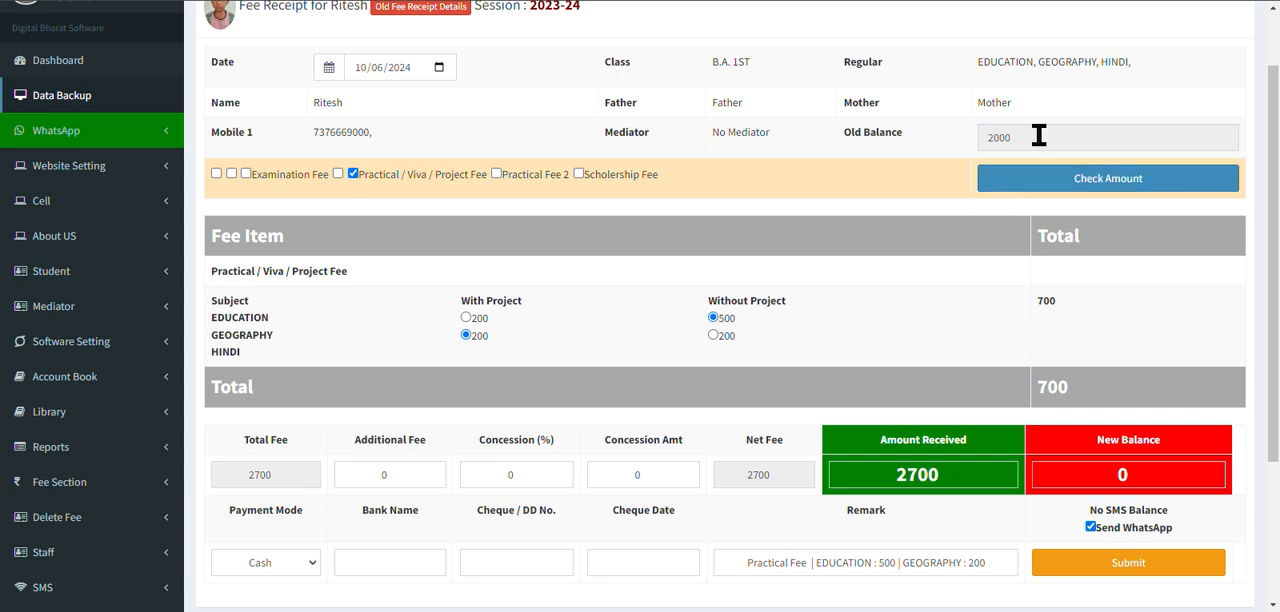
{"action": "left_click_drag", "start_coordinate": [1040, 137], "coordinate": [892, 135]}
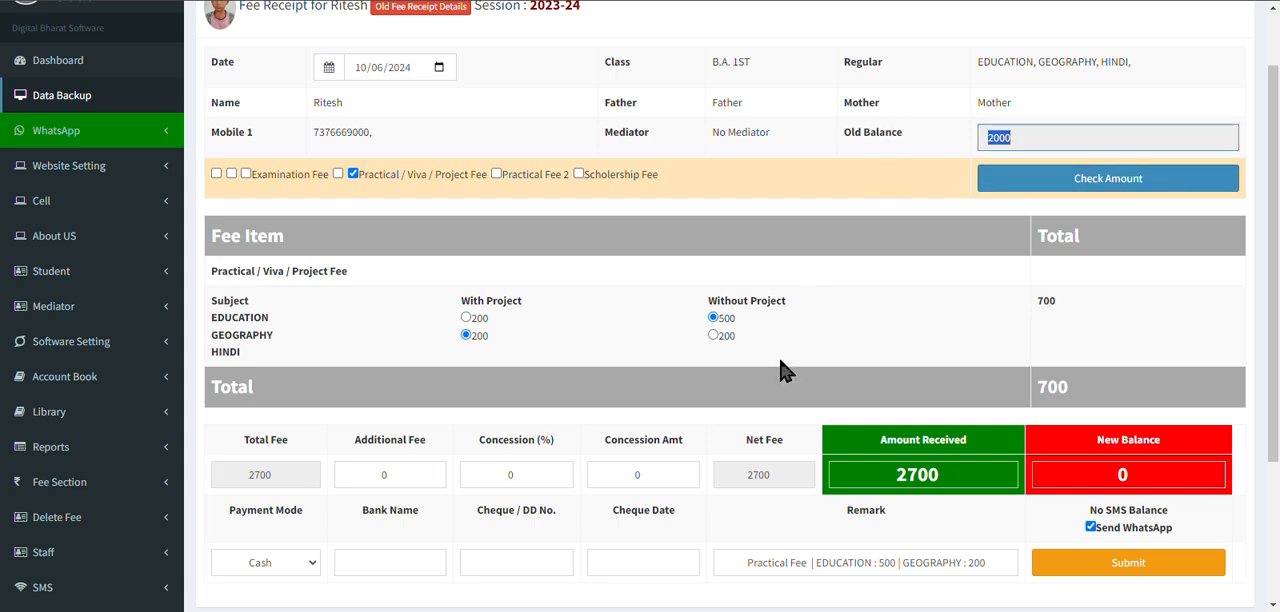
{"action": "scroll", "coordinate": [785, 371], "scroll_direction": "up", "scroll_amount": 1}
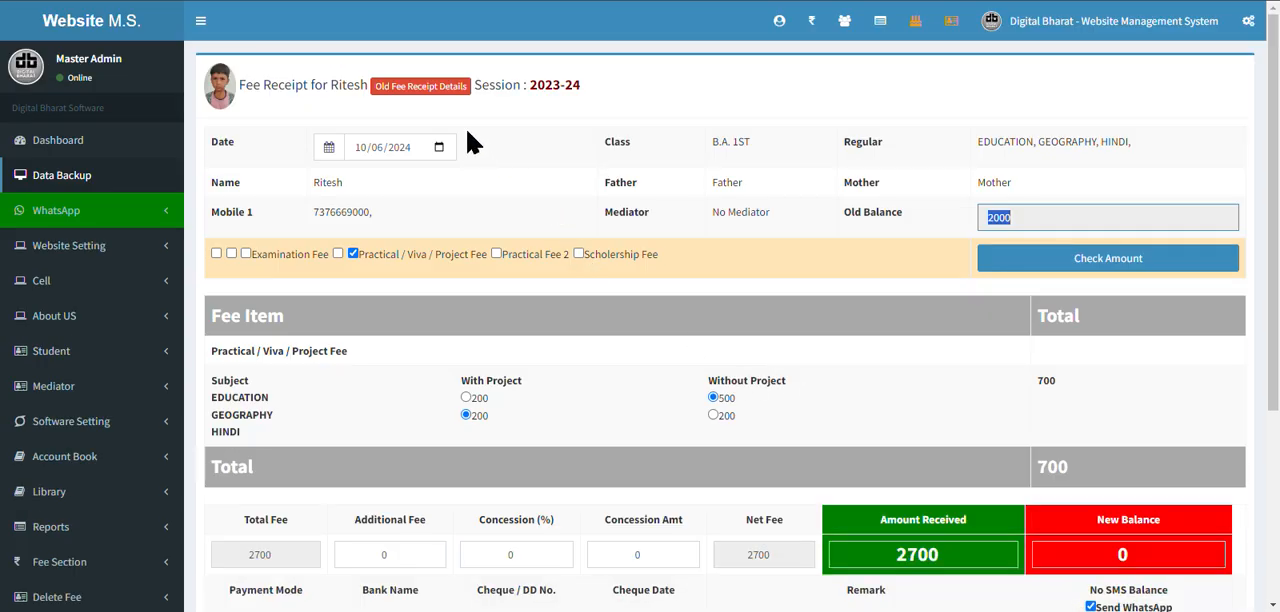
Generate a fee payment report covering both of the student's earlier receipts from the old fee receipt details.
{"action": "left_click", "coordinate": [435, 90]}
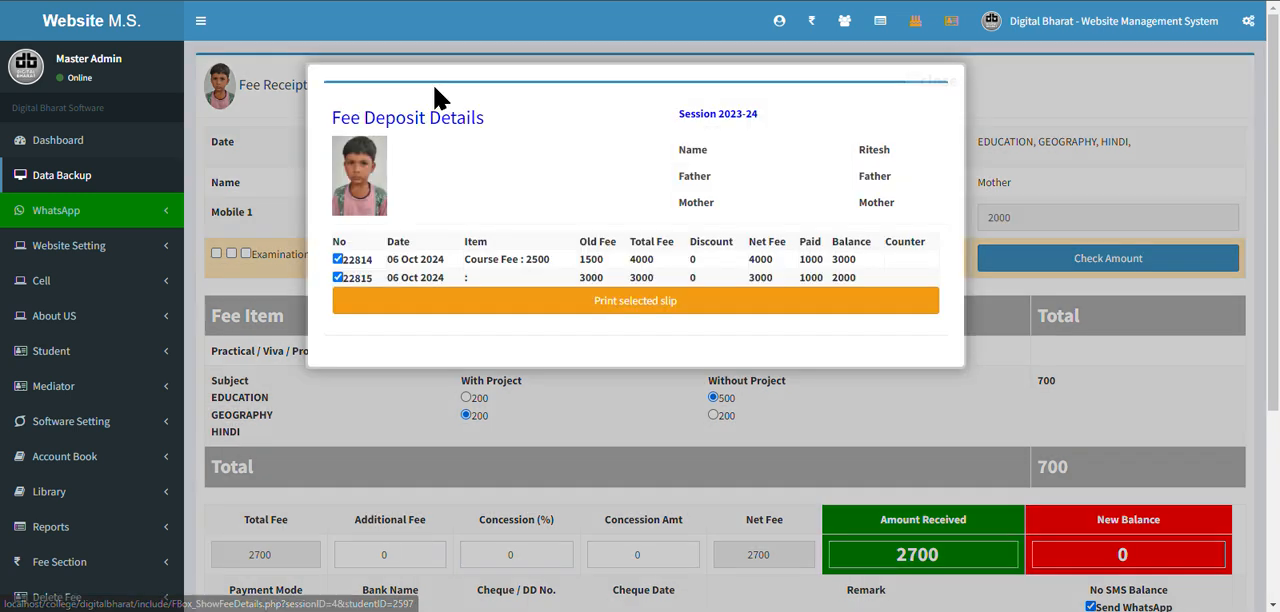
{"action": "left_click", "coordinate": [338, 259]}
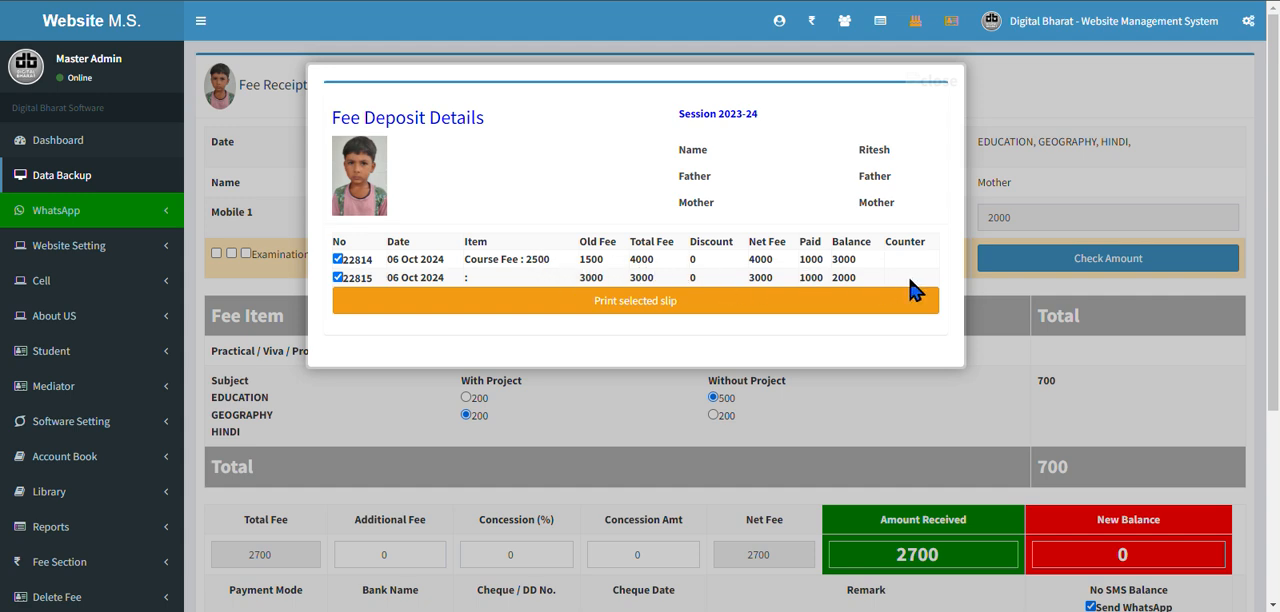
{"action": "left_click", "coordinate": [650, 303]}
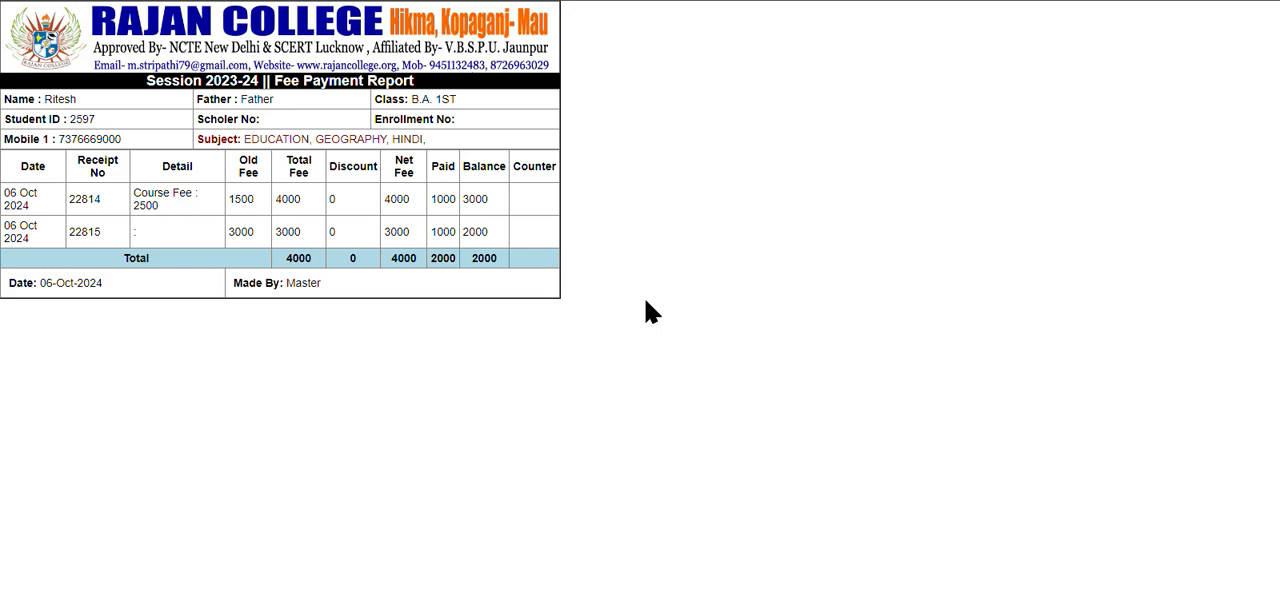
Preview the fee payment report for printing without printing it, close it, and return to the student's fee receipt form.
{"action": "key", "text": "ctrl+p"}
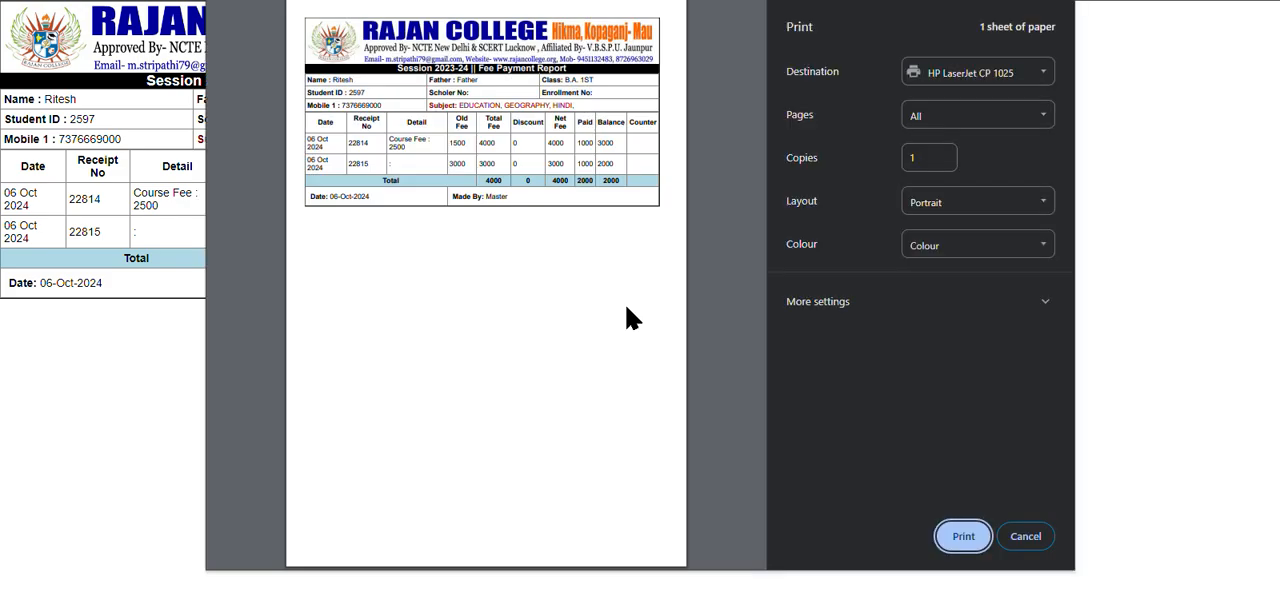
{"action": "key", "text": "Escape"}
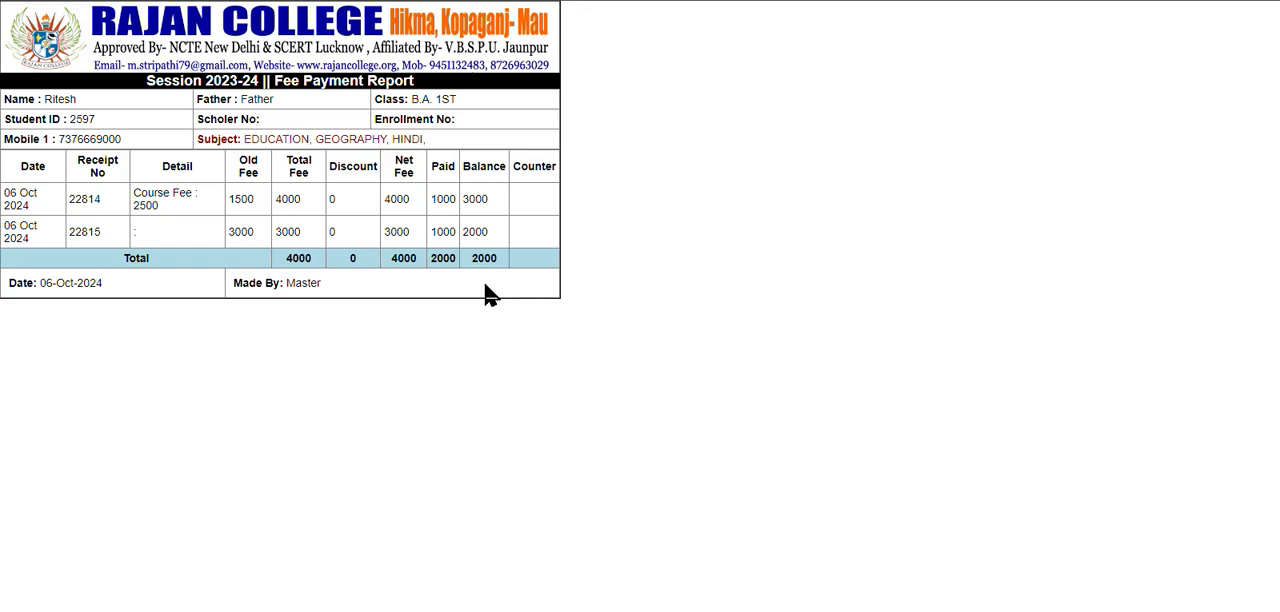
{"action": "key", "text": "ctrl+w"}
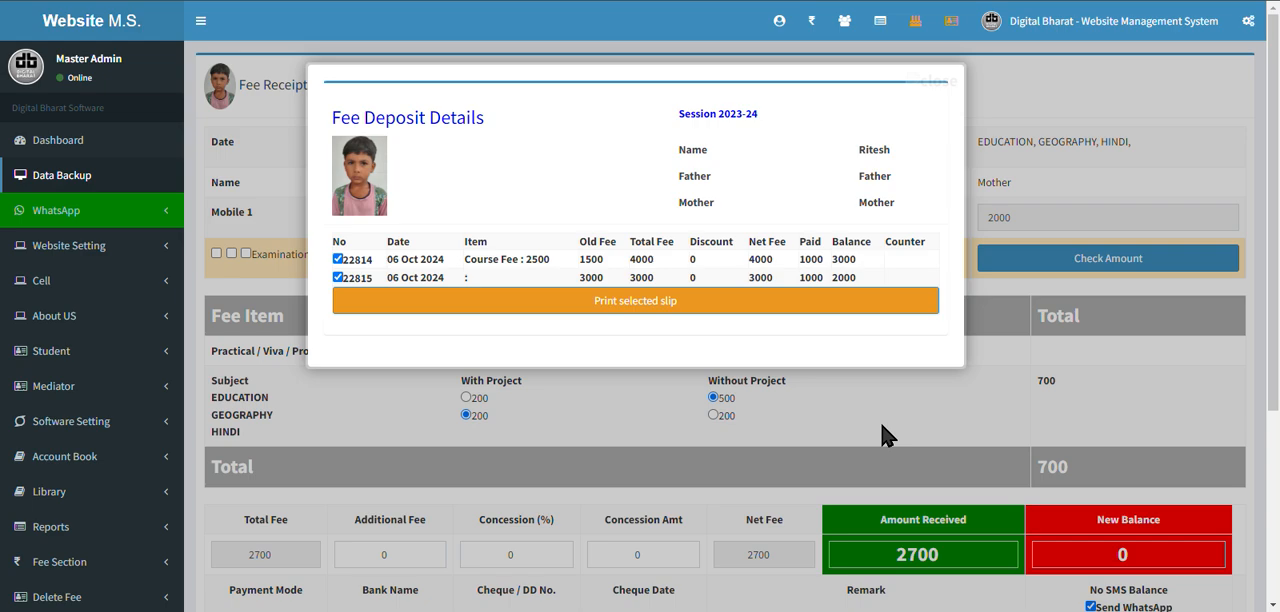
{"action": "left_click", "coordinate": [630, 418]}
{"action": "scroll", "coordinate": [630, 418], "scroll_direction": "down", "scroll_amount": 3}
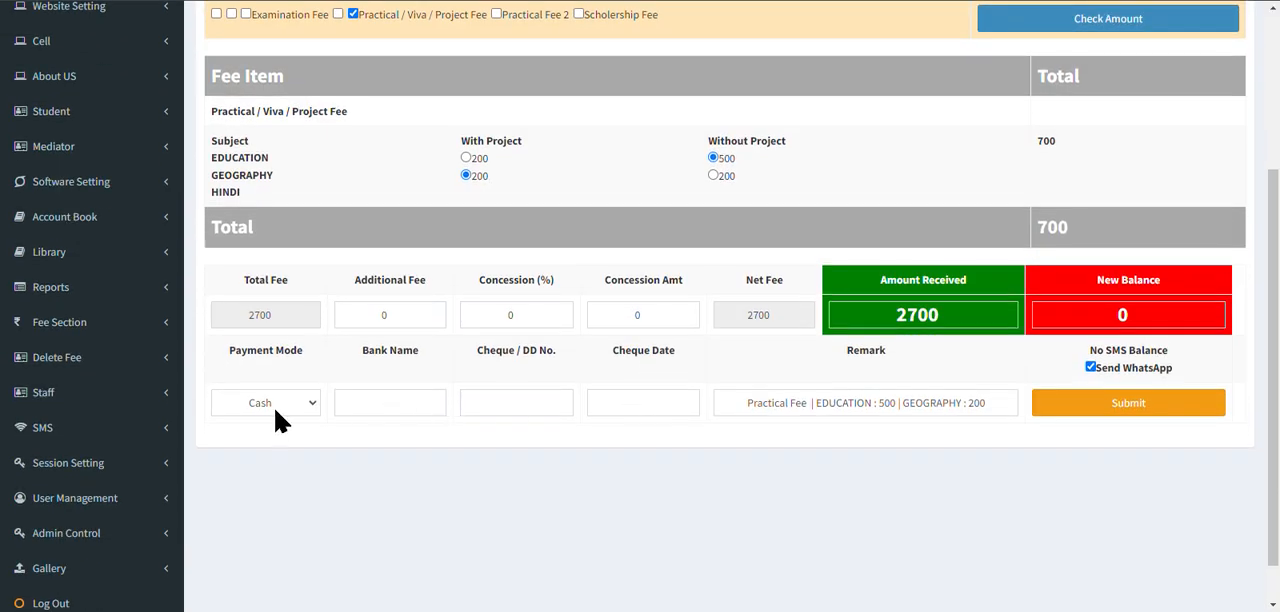
Set the receipt's payment mode to Online Payment and the bank name to Google Pay.
{"action": "left_click", "coordinate": [272, 405]}
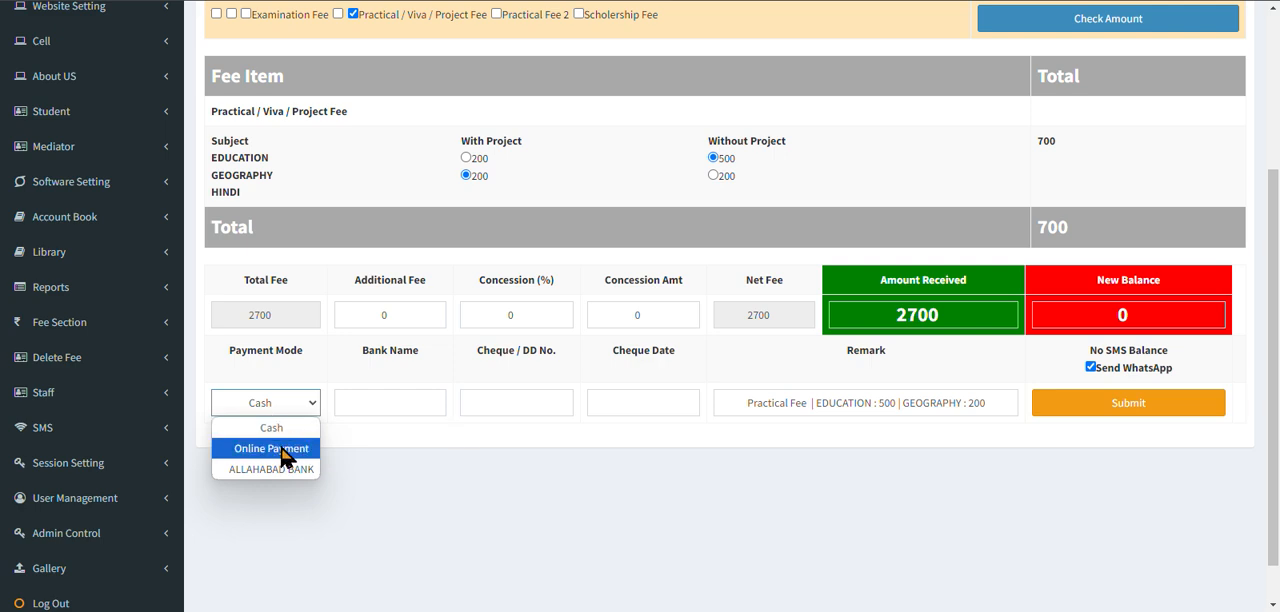
{"action": "left_click", "coordinate": [278, 450]}
{"action": "left_click", "coordinate": [395, 410]}
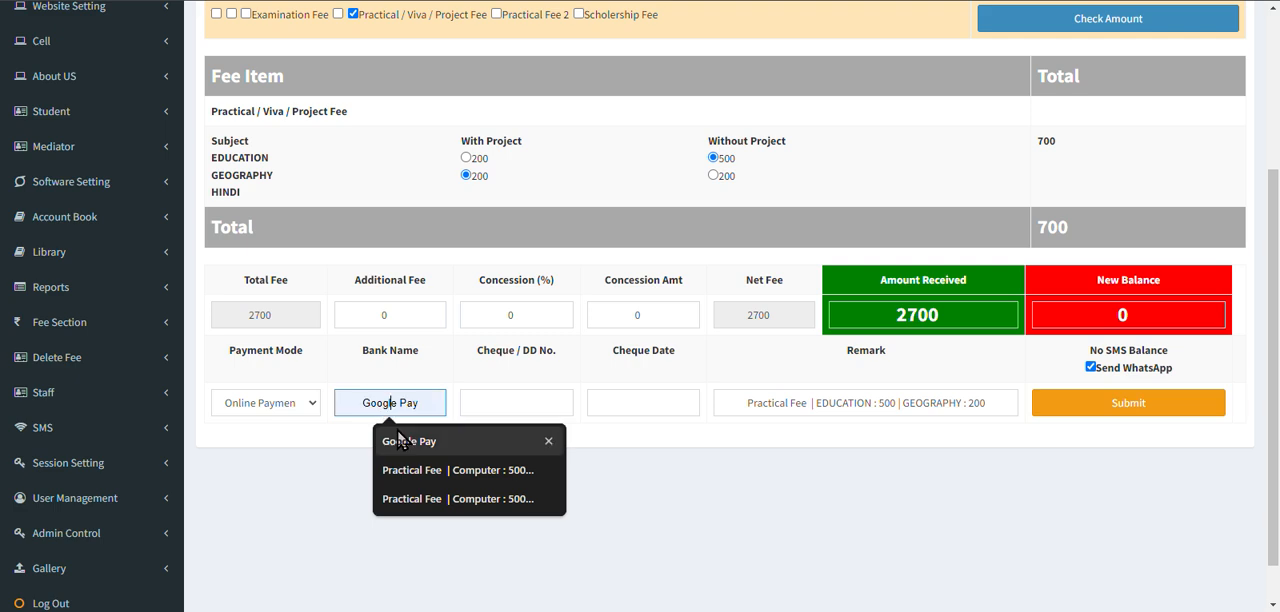
{"action": "left_click", "coordinate": [397, 430]}
Change the payment mode to ALLAHABAD BANK, enter the cheque number, and submit the fee receipt.
{"action": "left_click", "coordinate": [303, 406]}
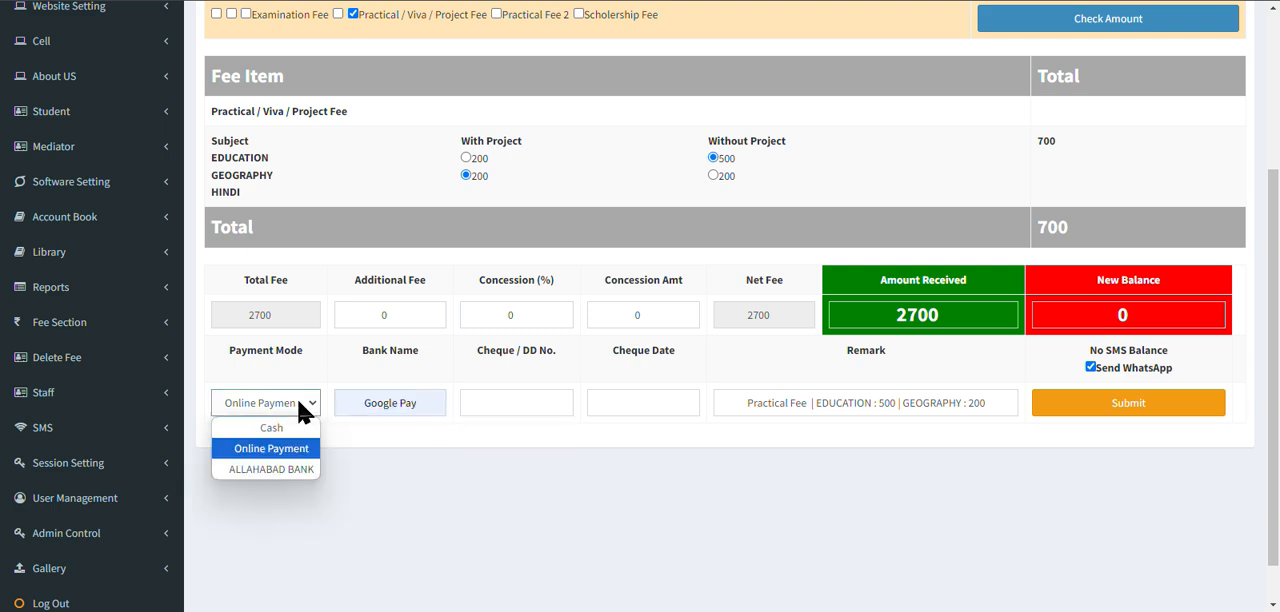
{"action": "left_click", "coordinate": [303, 472]}
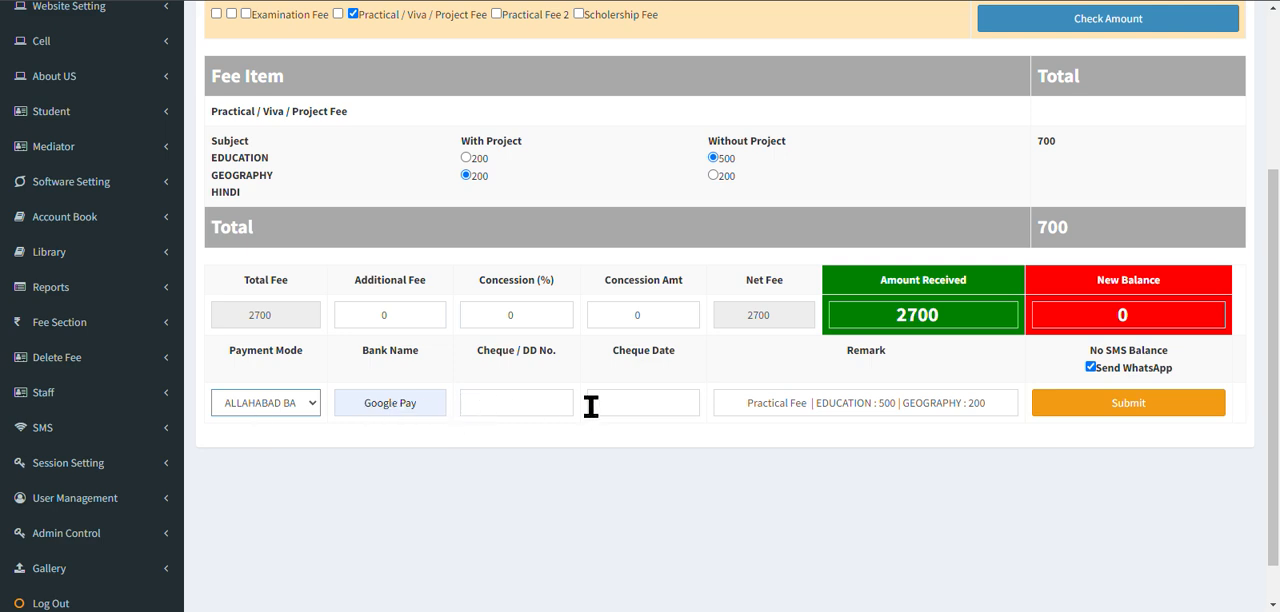
{"action": "left_click", "coordinate": [541, 404]}
{"action": "type", "text": "132131"}
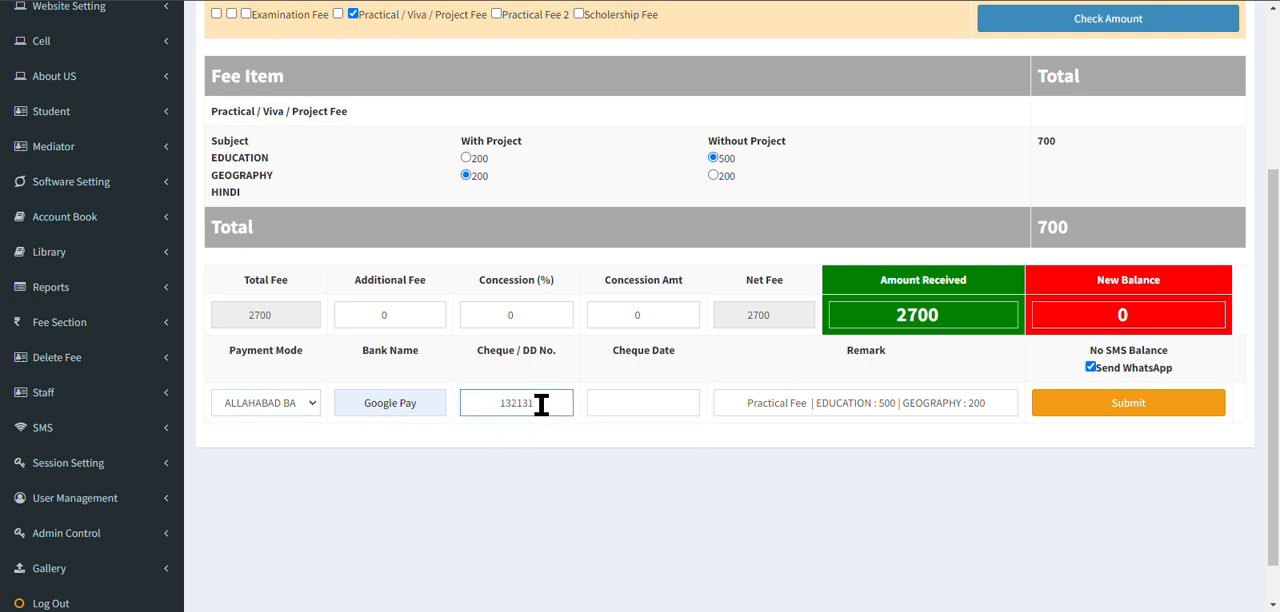
{"action": "left_click", "coordinate": [1124, 414]}
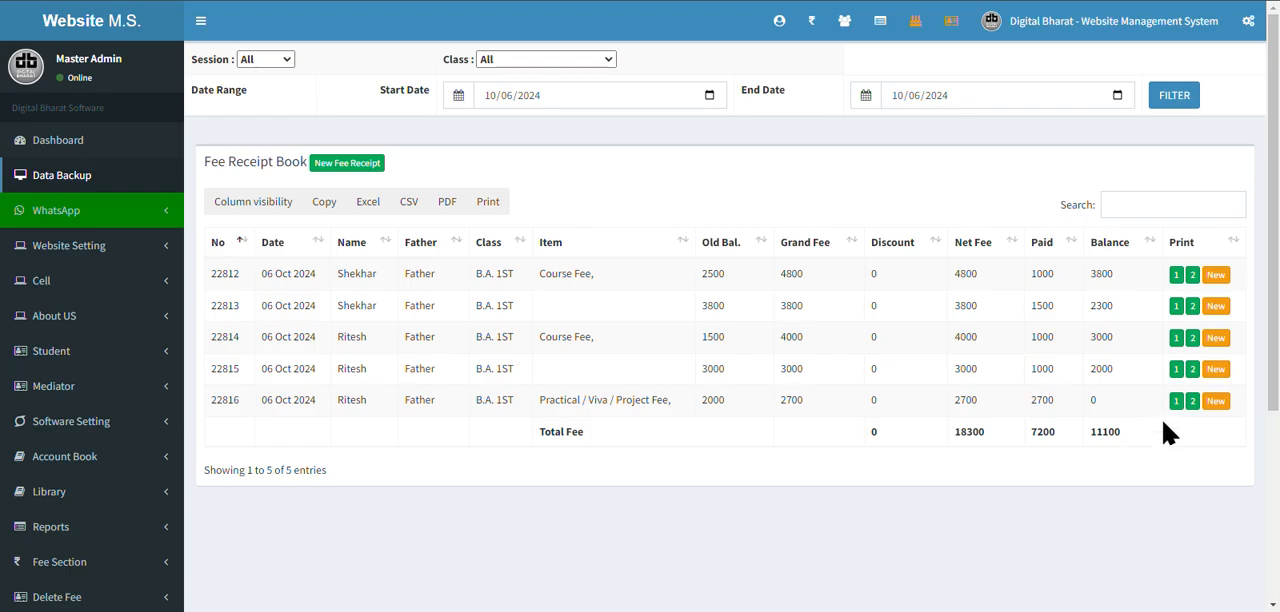
Open the printable copy of the newest practical fee receipt, cancel printing, and enlarge the receipt for reading.
{"action": "left_click", "coordinate": [1176, 400]}
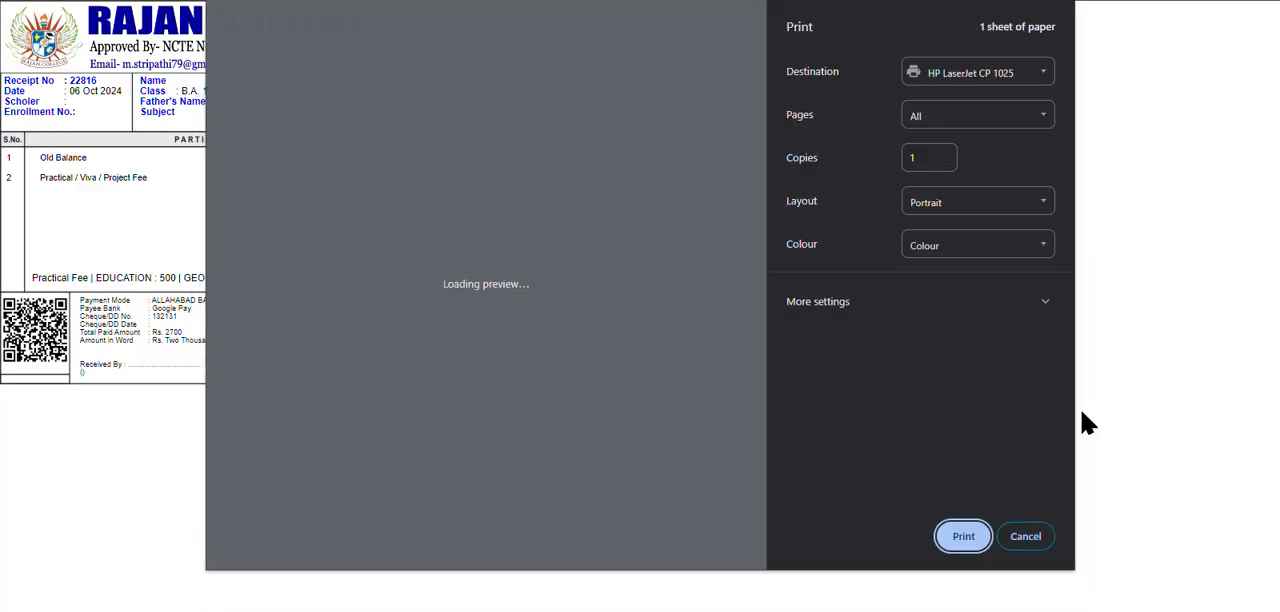
{"action": "key", "text": "Escape"}
{"action": "key", "text": "ctrl+plus"}
{"action": "key", "text": "ctrl+plus"}
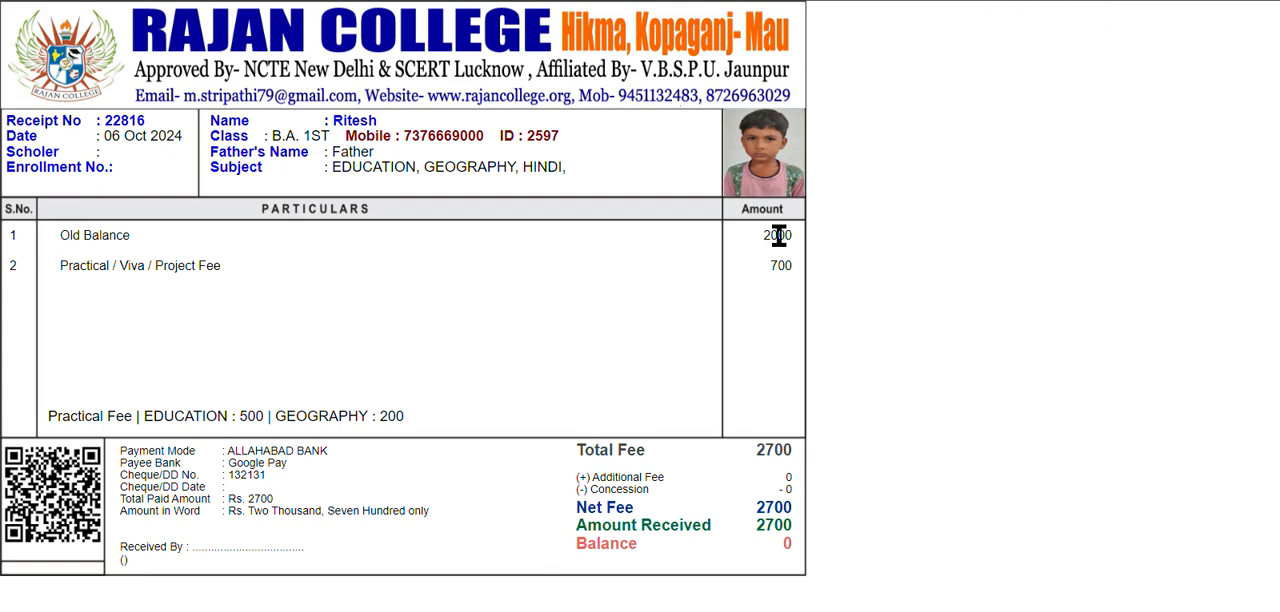
Examine the receipt's old balance, Practical / Viva / Project Fee amount, and the Education and Geography practical fee remark.
{"action": "left_click_drag", "start_coordinate": [792, 232], "coordinate": [321, 227]}
{"action": "left_click_drag", "start_coordinate": [71, 265], "coordinate": [329, 274]}
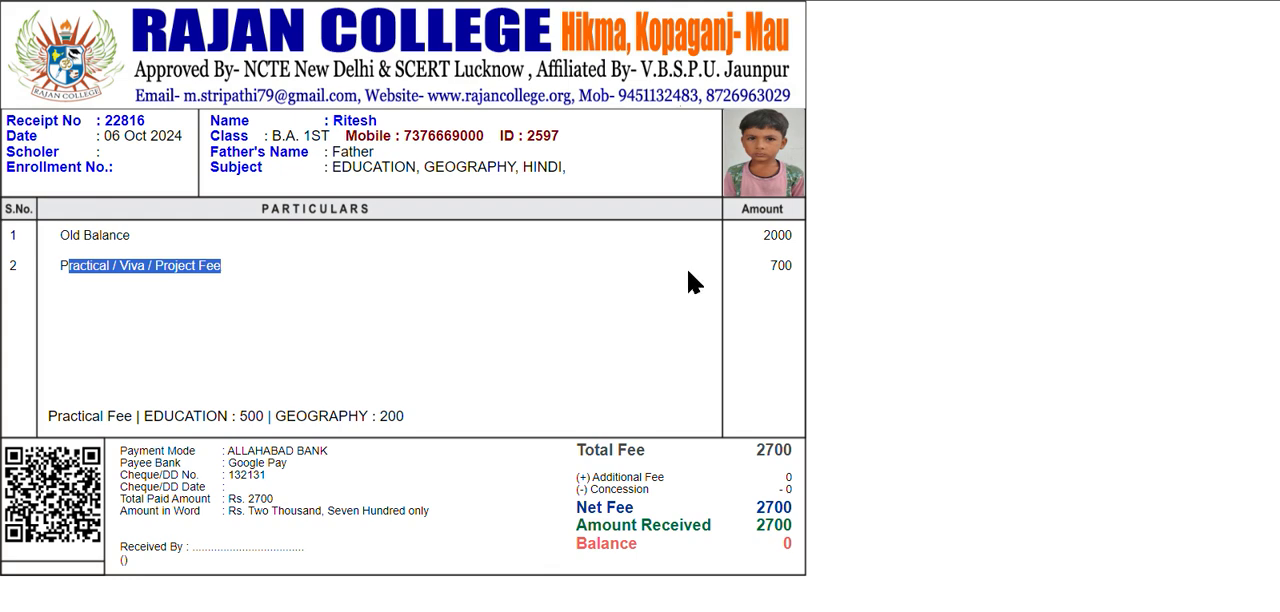
{"action": "left_click", "coordinate": [780, 268]}
{"action": "double_click", "coordinate": [780, 268]}
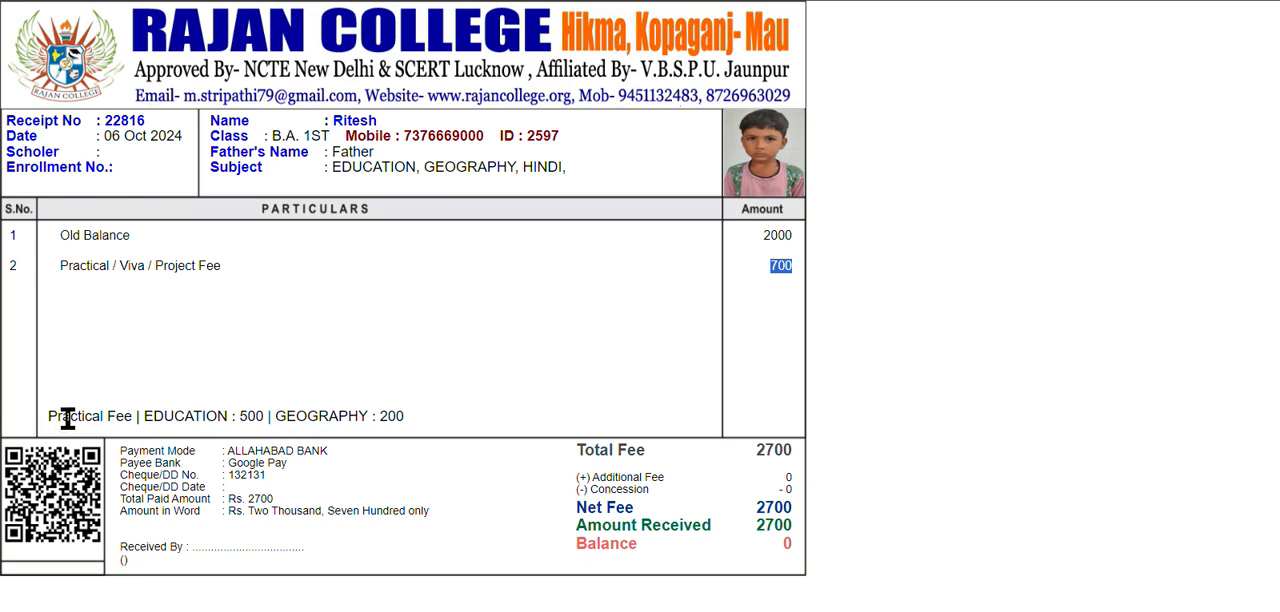
{"action": "left_click_drag", "start_coordinate": [138, 418], "coordinate": [274, 417]}
{"action": "left_click", "coordinate": [289, 417]}
{"action": "key", "text": "ctrl+a"}
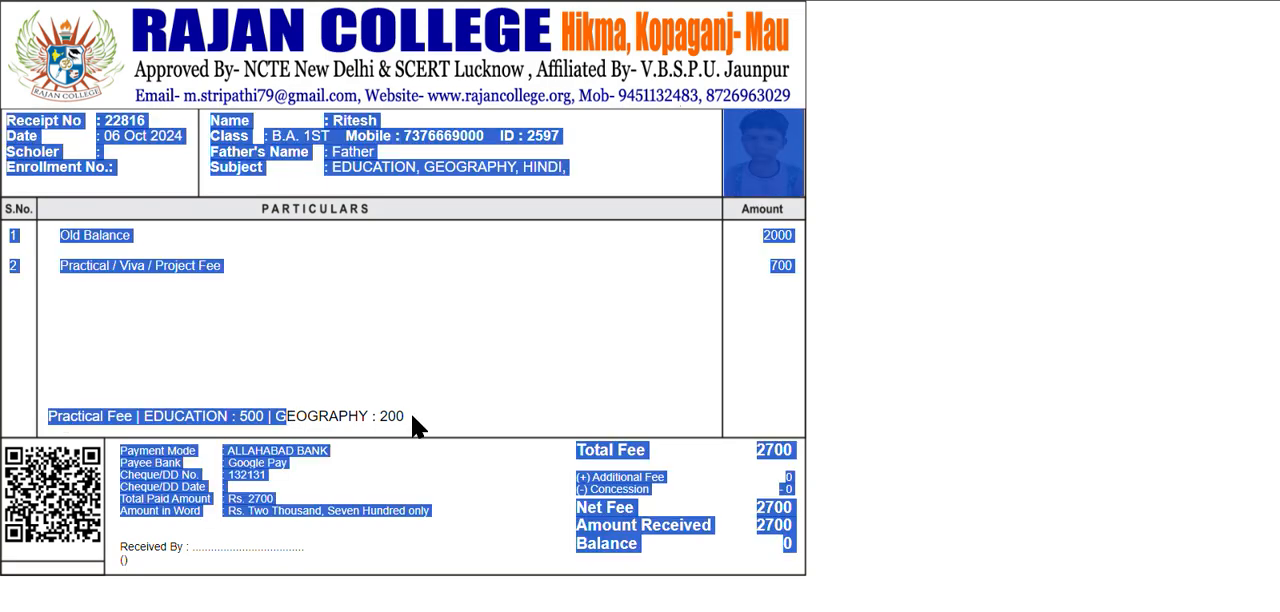
{"action": "double_click", "coordinate": [357, 416]}
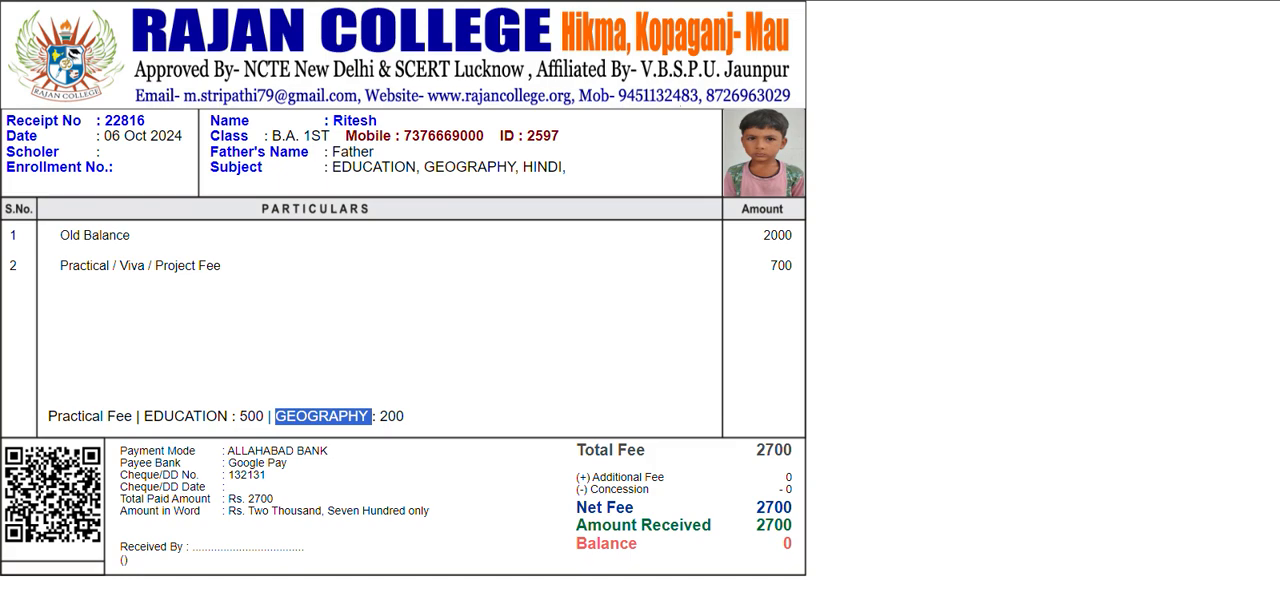
Leave the receipt for the Fee Receipt Book and restore the page zoom to 100%.
{"action": "left_click", "coordinate": [452, 1]}
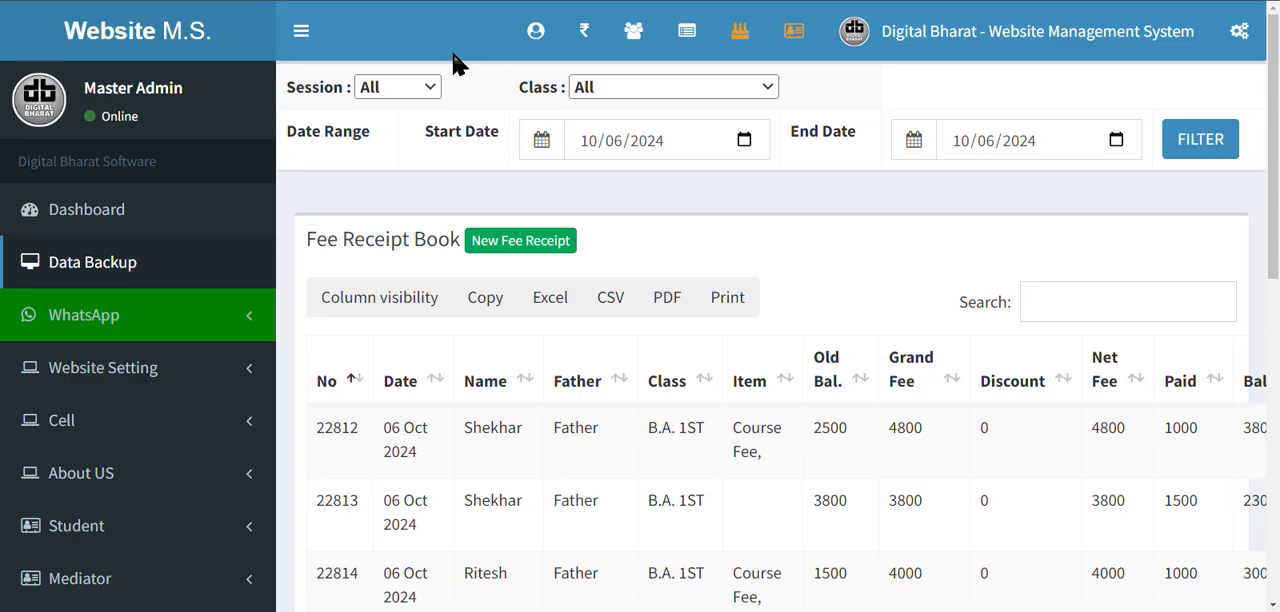
{"action": "key", "text": "ctrl+minus"}
{"action": "key", "text": "ctrl+minus"}
{"action": "key", "text": "ctrl+minus"}
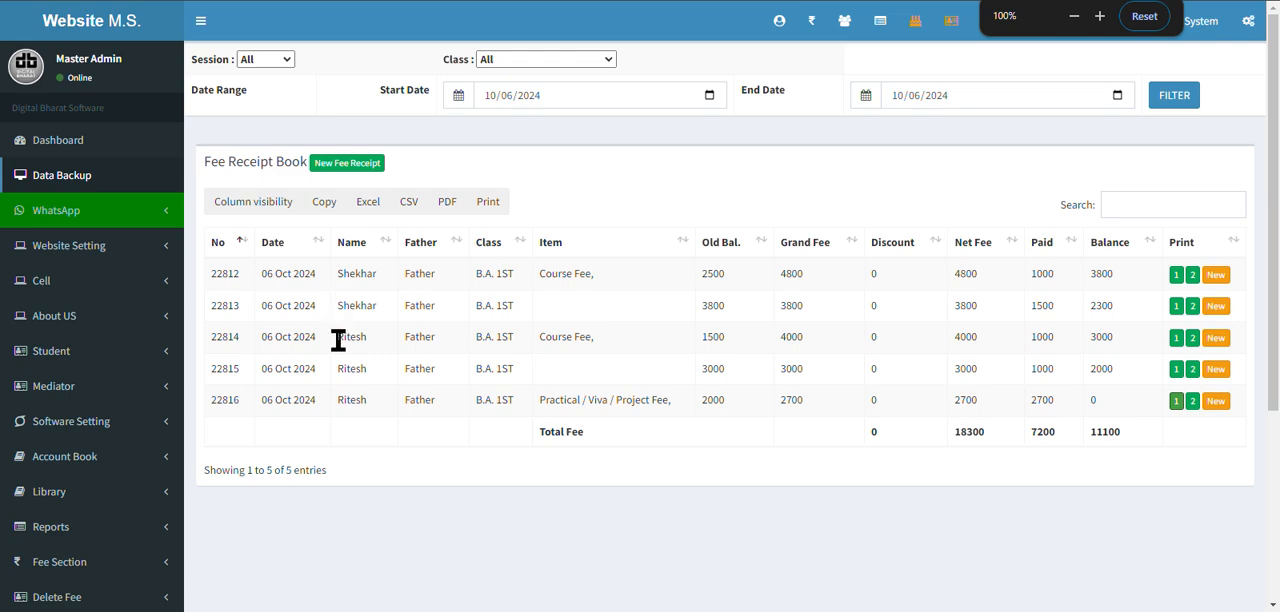
Generate the Fee Pending Report for session 2023-24, class B.A. 1ST, covering Balance, Practical / Viva / Project Fee and Course Fee.
{"action": "scroll", "coordinate": [355, 310], "scroll_direction": "down", "scroll_amount": 1}
{"action": "scroll", "coordinate": [355, 350], "scroll_direction": "down", "scroll_amount": 2}
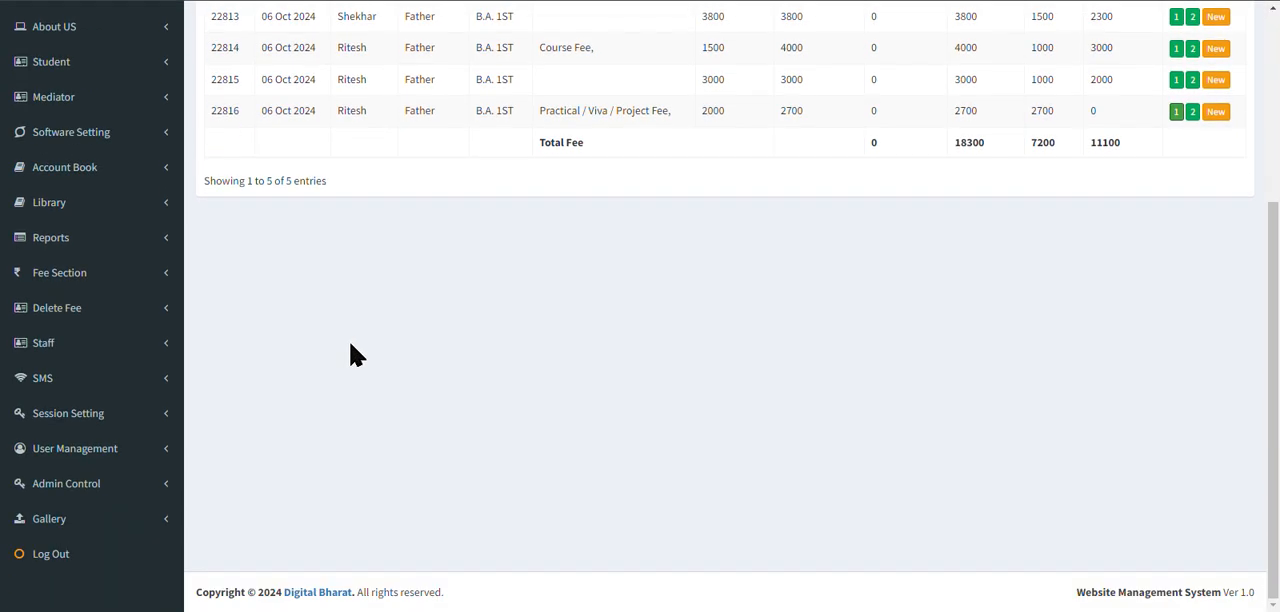
{"action": "left_click", "coordinate": [140, 249]}
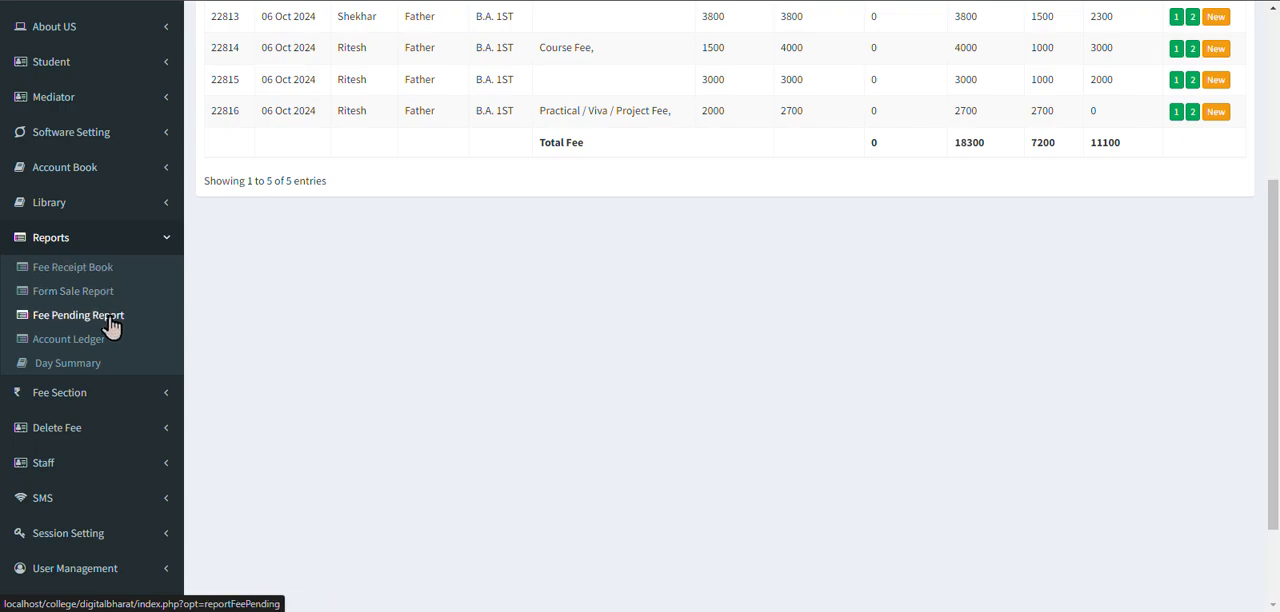
{"action": "left_click", "coordinate": [110, 331]}
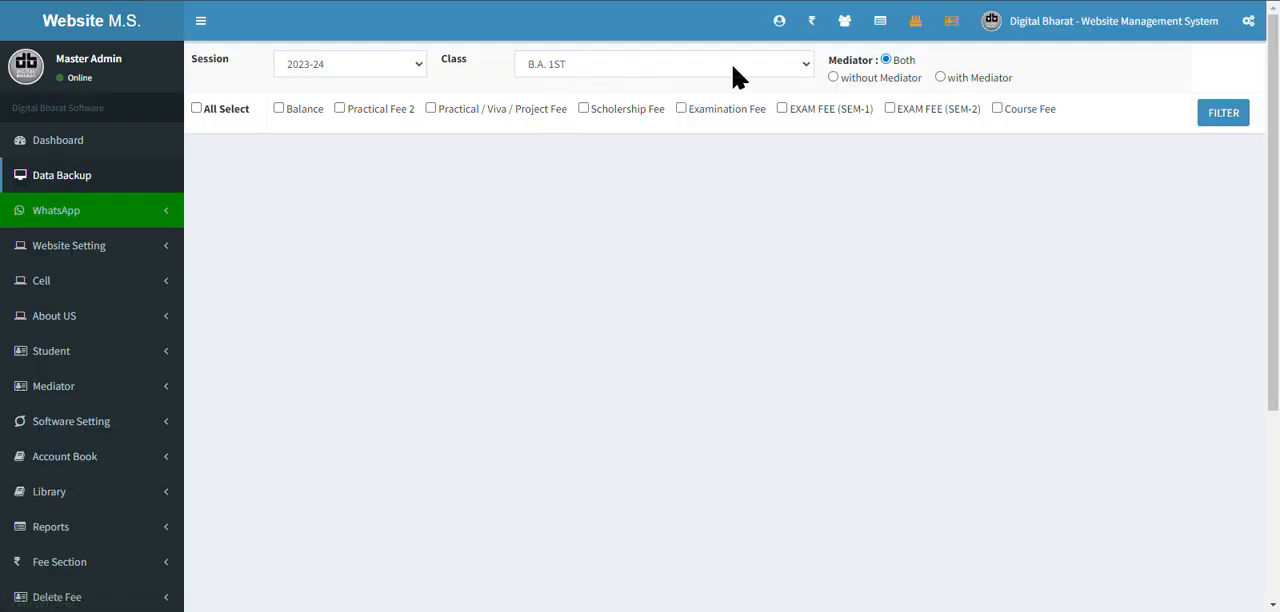
{"action": "left_click", "coordinate": [279, 108]}
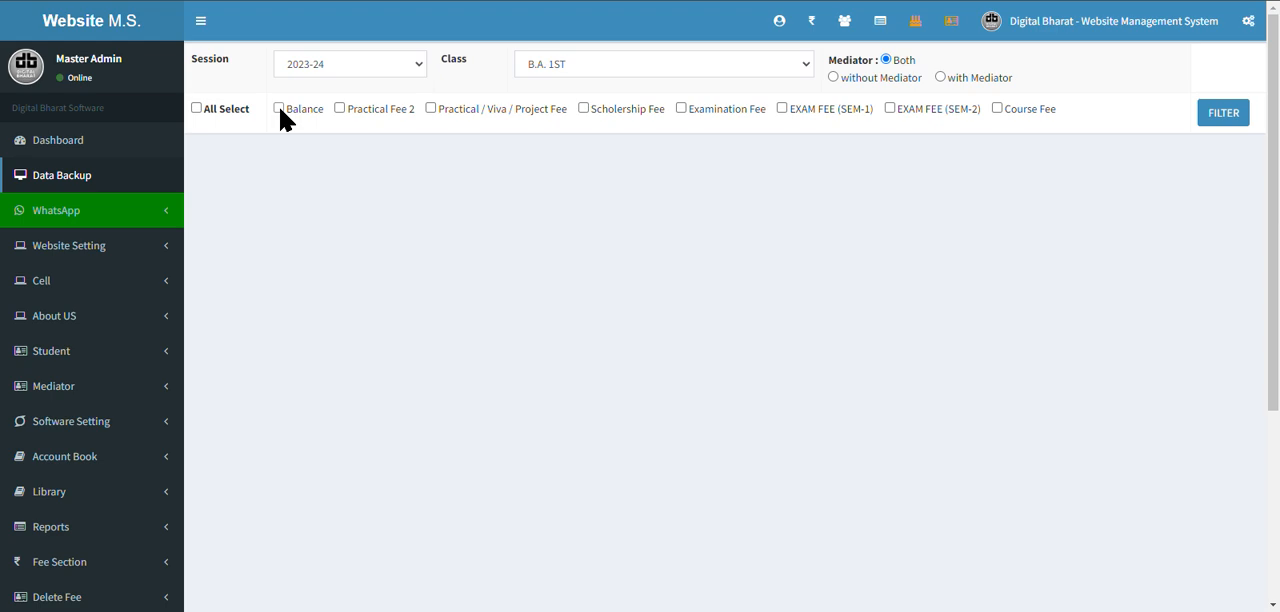
{"action": "left_click", "coordinate": [340, 108]}
{"action": "left_click", "coordinate": [432, 108]}
{"action": "left_click", "coordinate": [1024, 110]}
{"action": "left_click", "coordinate": [341, 109]}
{"action": "left_click", "coordinate": [1208, 120]}
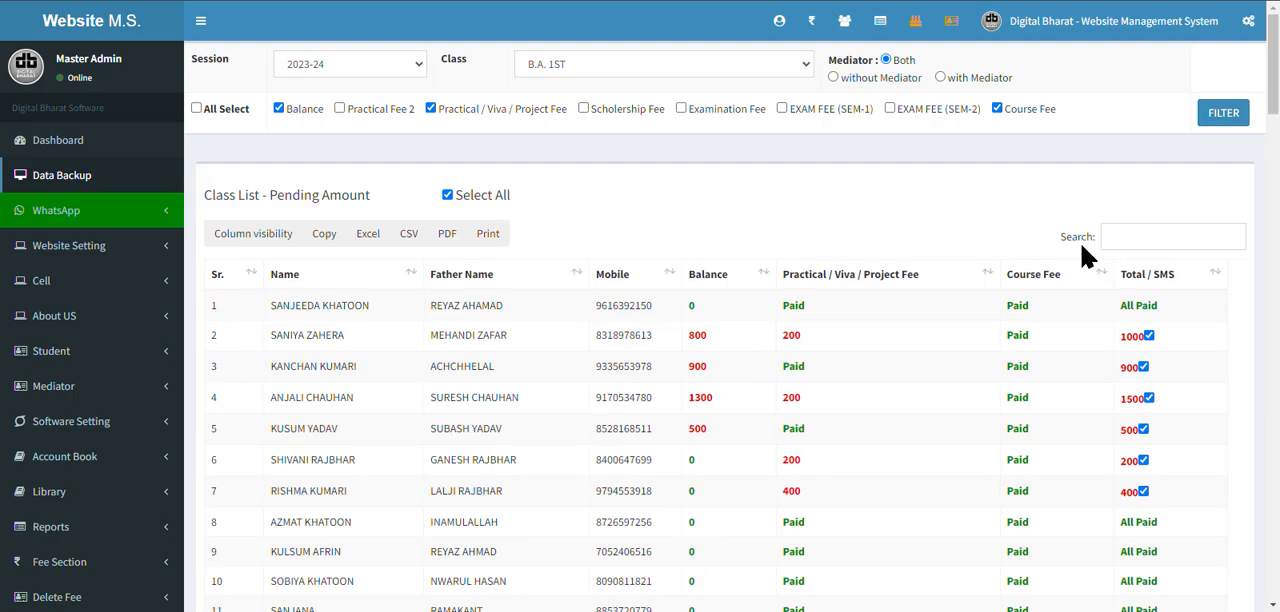
Search the pending fee list for the newly registered student by name, and close the search.
{"action": "scroll", "coordinate": [1088, 255], "scroll_direction": "down", "scroll_amount": 1}
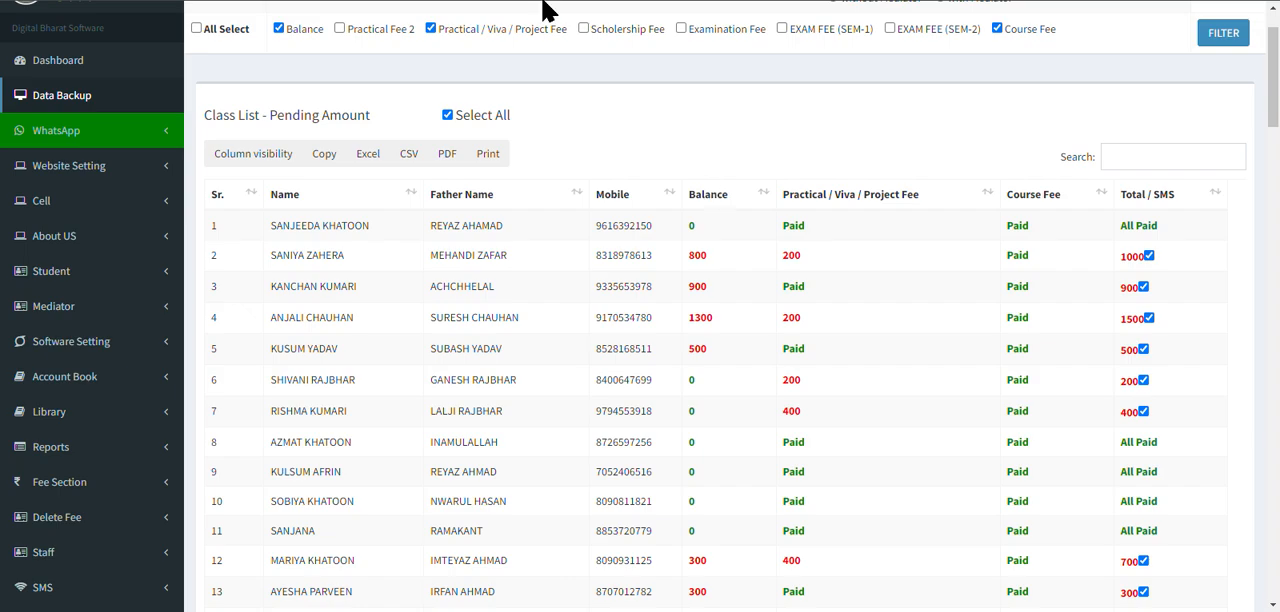
{"action": "key", "text": "ctrl+f"}
{"action": "scroll", "coordinate": [777, 206], "scroll_direction": "up", "scroll_amount": 3}
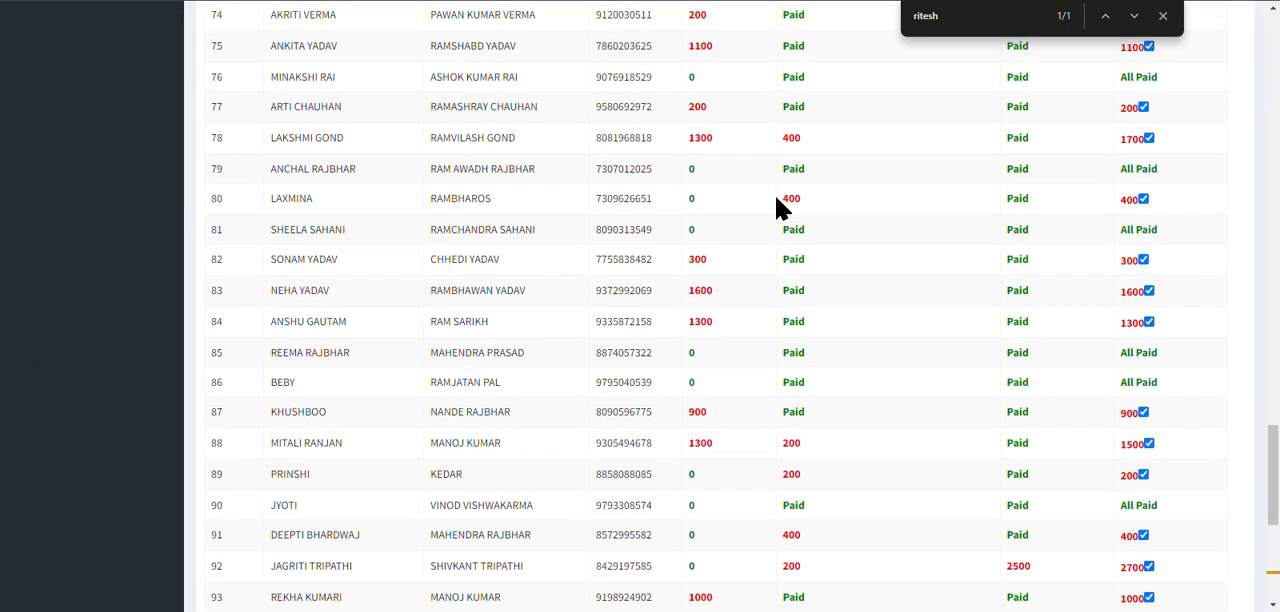
{"action": "scroll", "coordinate": [785, 206], "scroll_direction": "up", "scroll_amount": 2}
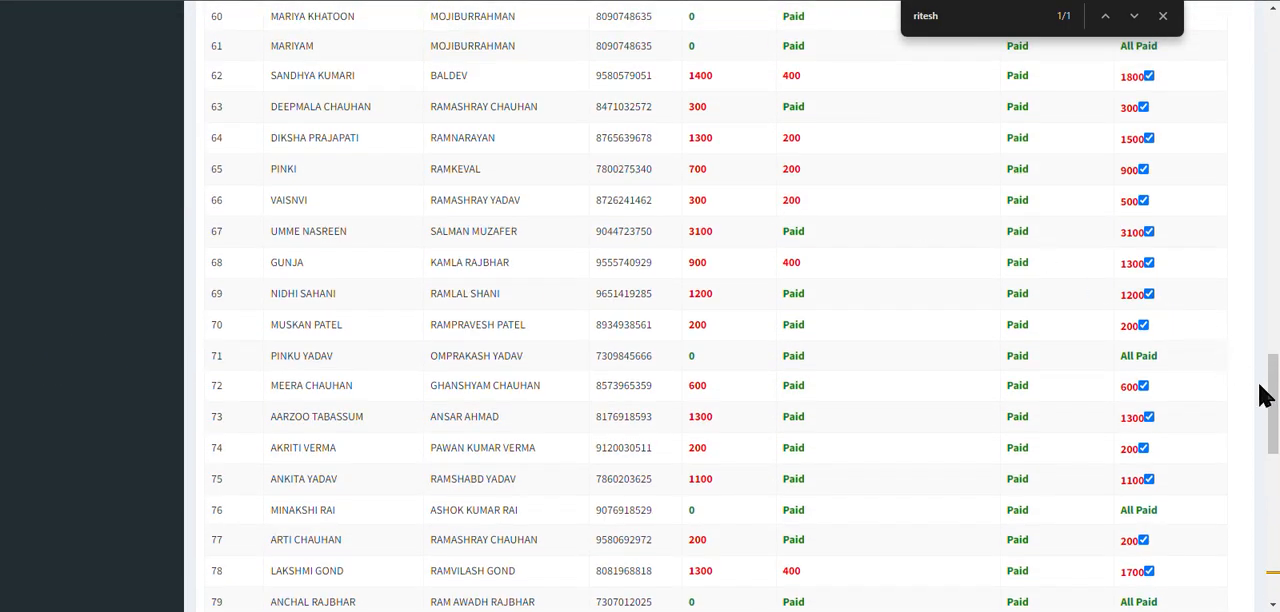
{"action": "left_click_drag", "start_coordinate": [1275, 410], "coordinate": [1157, 14]}
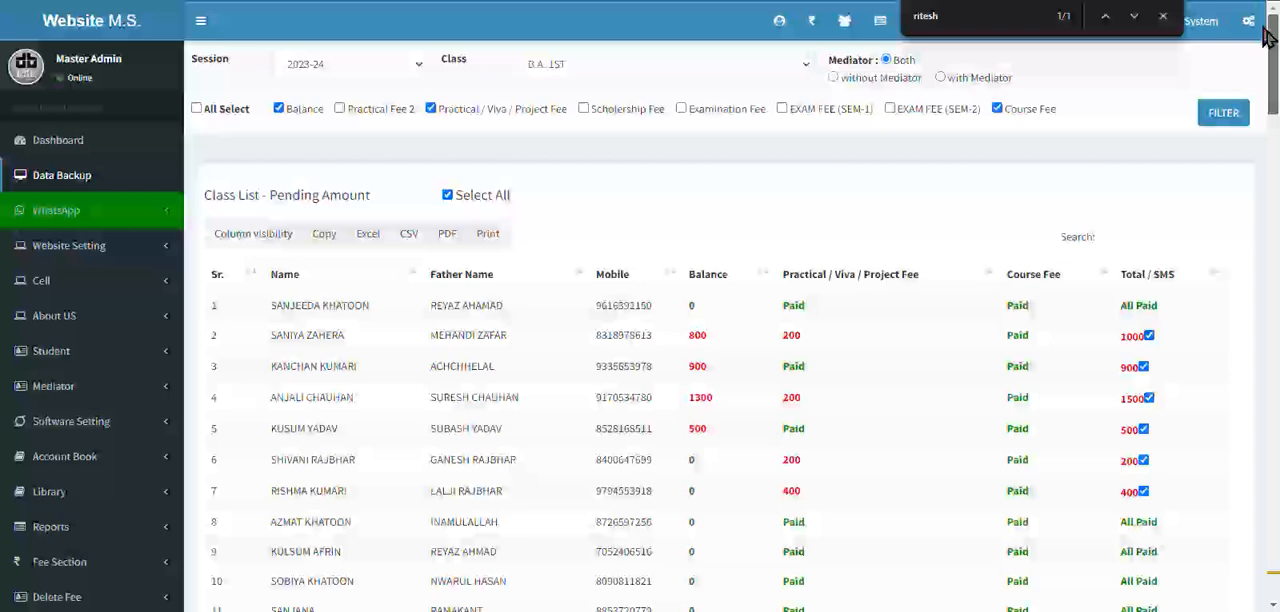
{"action": "left_click", "coordinate": [1162, 16]}
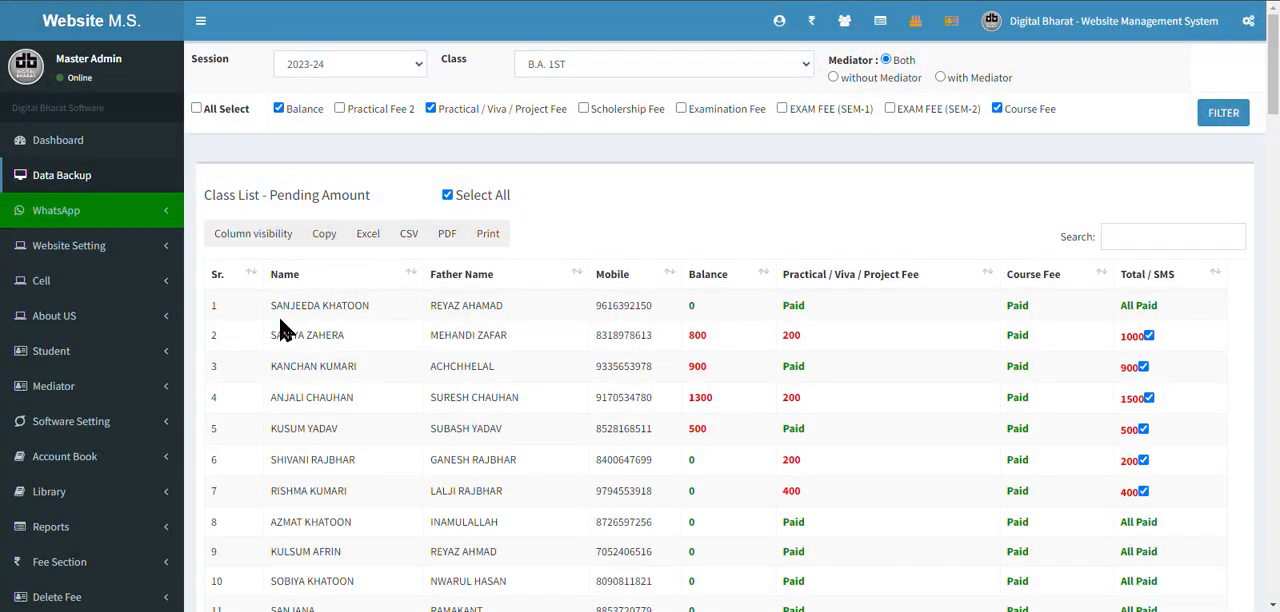
Examine the student name, father's name and mobile details in the pending fee list.
{"action": "left_click_drag", "start_coordinate": [277, 311], "coordinate": [354, 308]}
{"action": "left_click_drag", "start_coordinate": [500, 308], "coordinate": [432, 308]}
{"action": "left_click_drag", "start_coordinate": [626, 308], "coordinate": [590, 316]}
{"action": "scroll", "coordinate": [393, 308], "scroll_direction": "down", "scroll_amount": 3}
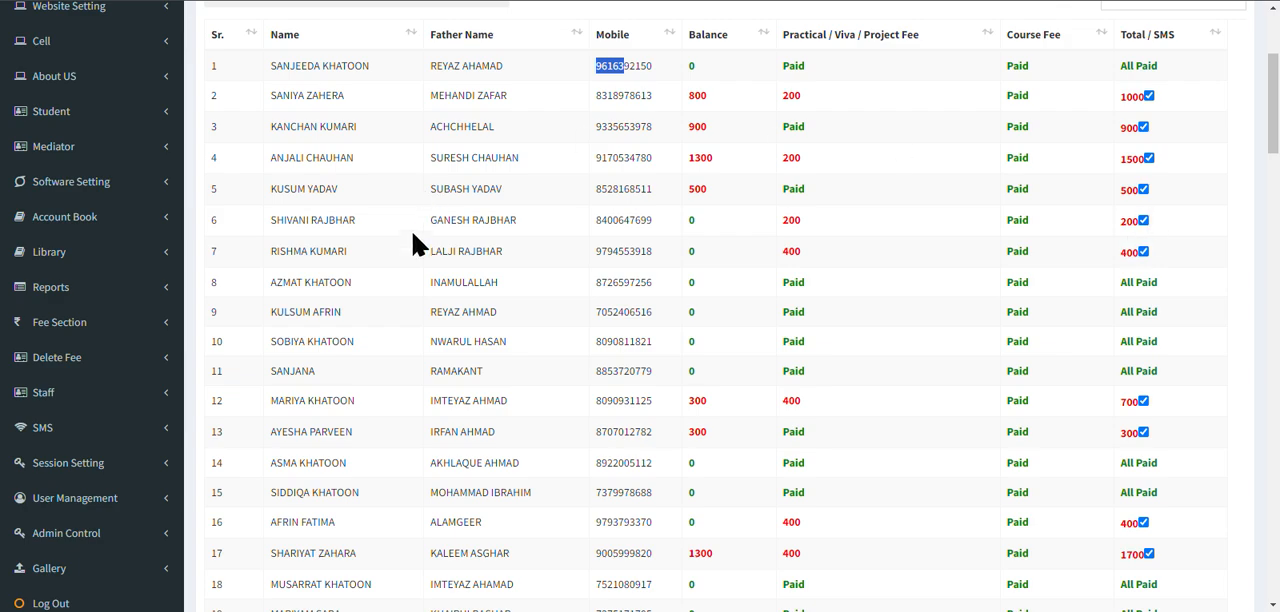
{"action": "scroll", "coordinate": [417, 243], "scroll_direction": "up", "scroll_amount": 3}
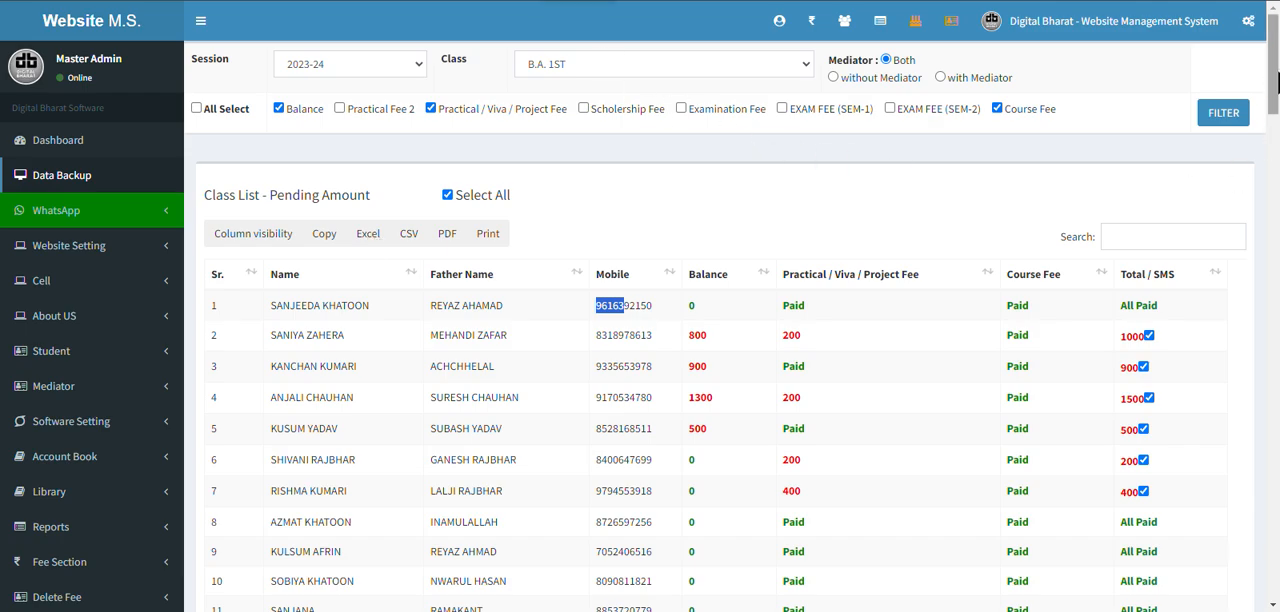
Send WhatsApp messages to the students selected in the pending fee list, and return to the dashboard after checking the WhatsApp bulk queue.
{"action": "left_click_drag", "start_coordinate": [1276, 80], "coordinate": [1274, 524]}
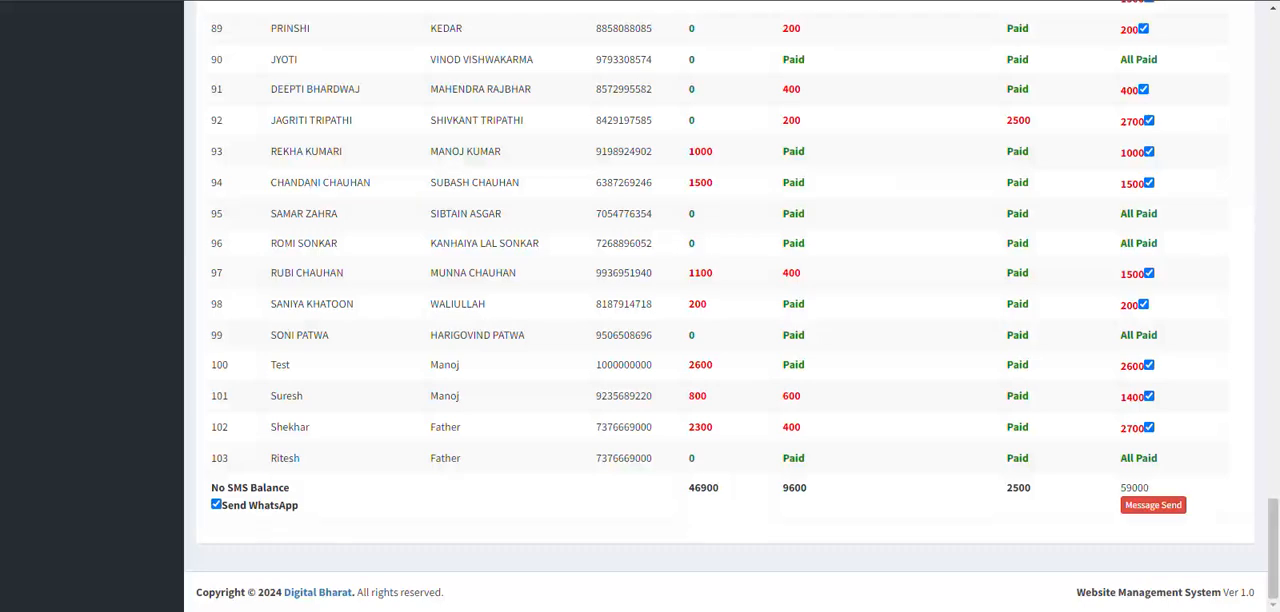
{"action": "left_click", "coordinate": [1161, 509]}
{"action": "left_click", "coordinate": [330, 130]}
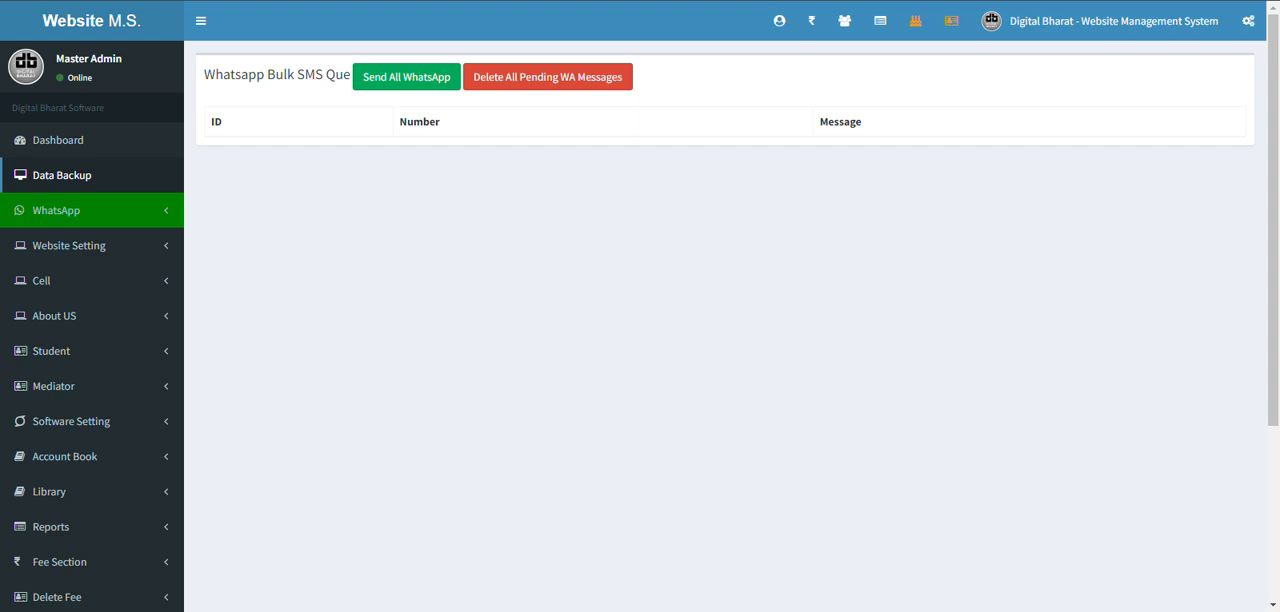
{"action": "left_click", "coordinate": [585, 1]}
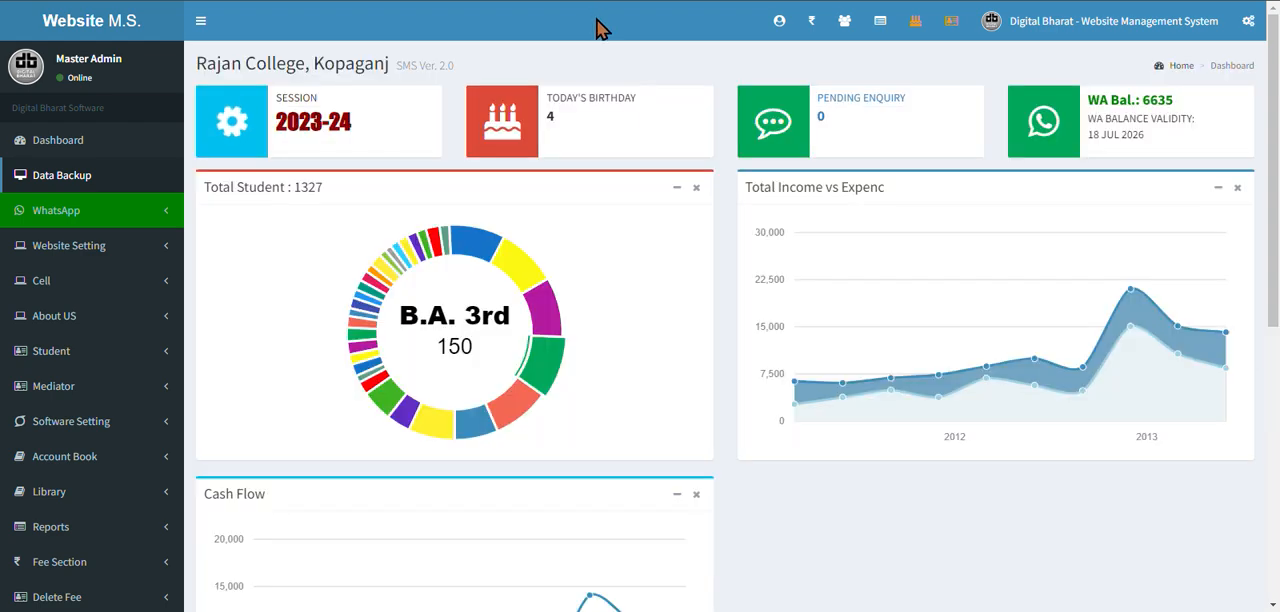